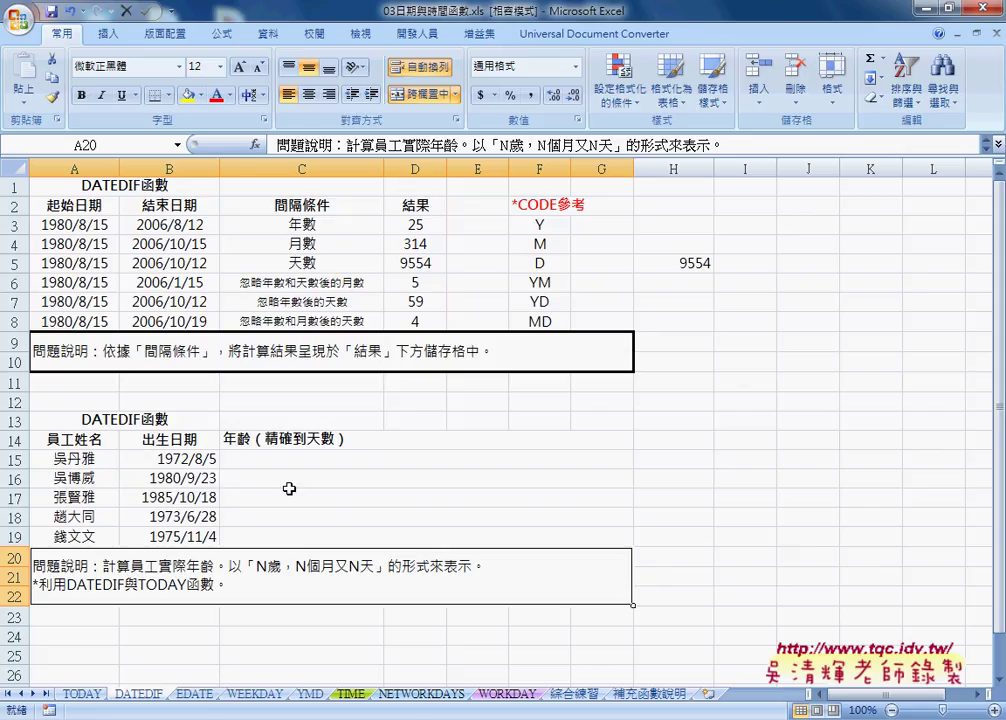
Step: Enter =DATEDIF(B15,TODAY(),"Y") in C15 so the first employee's age shows 43
{"action": "left_click", "coordinate": [276, 455]}
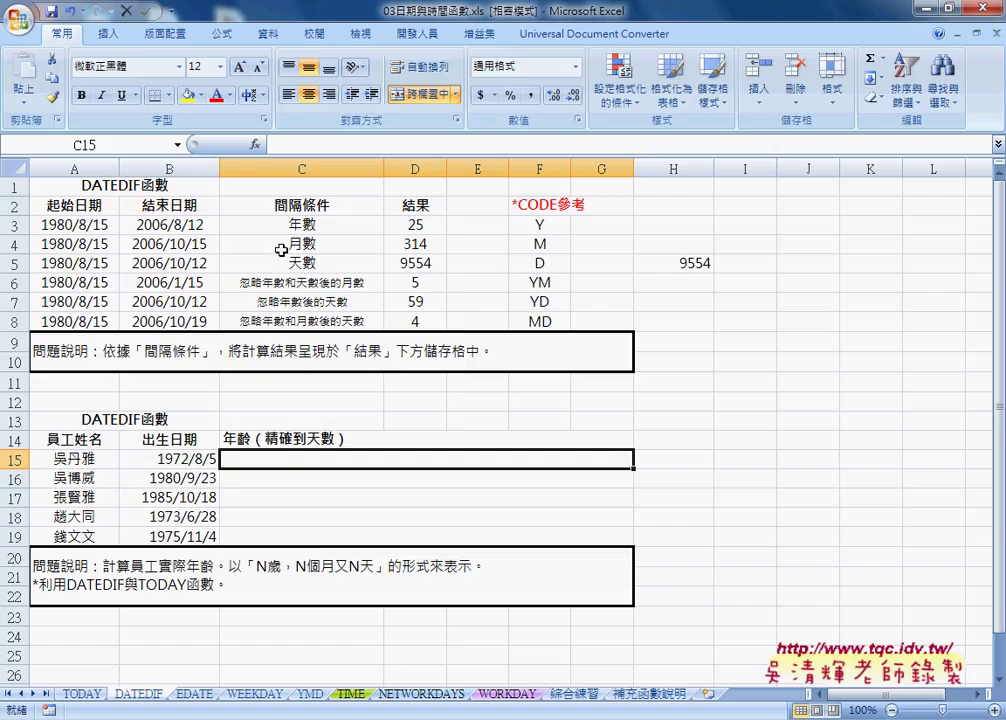
{"action": "left_click", "coordinate": [266, 145]}
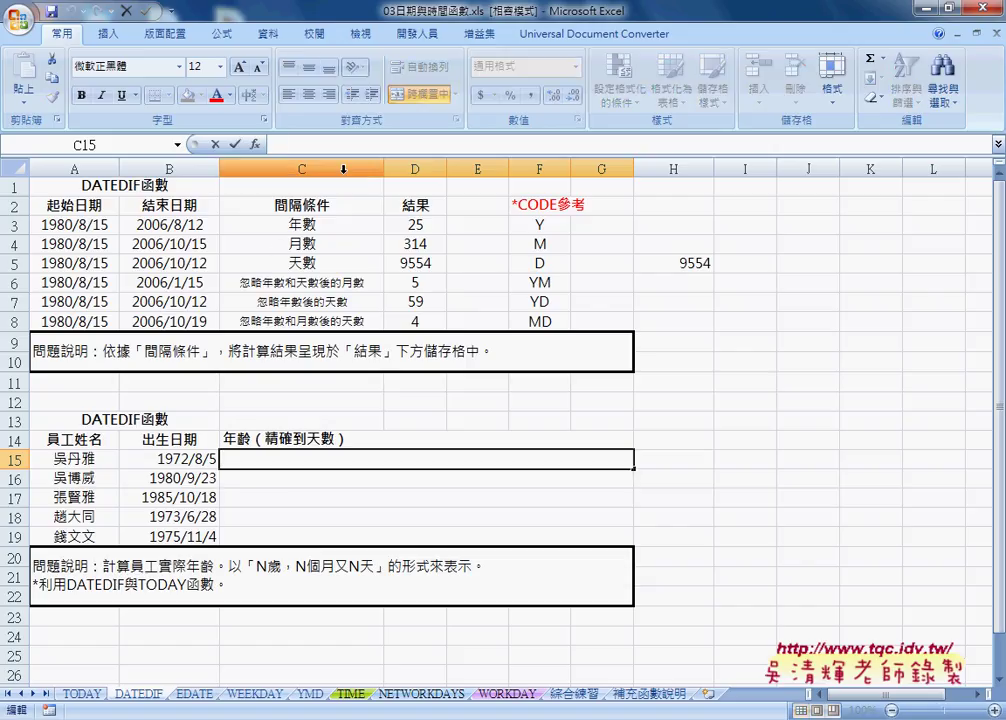
{"action": "type", "text": "="}
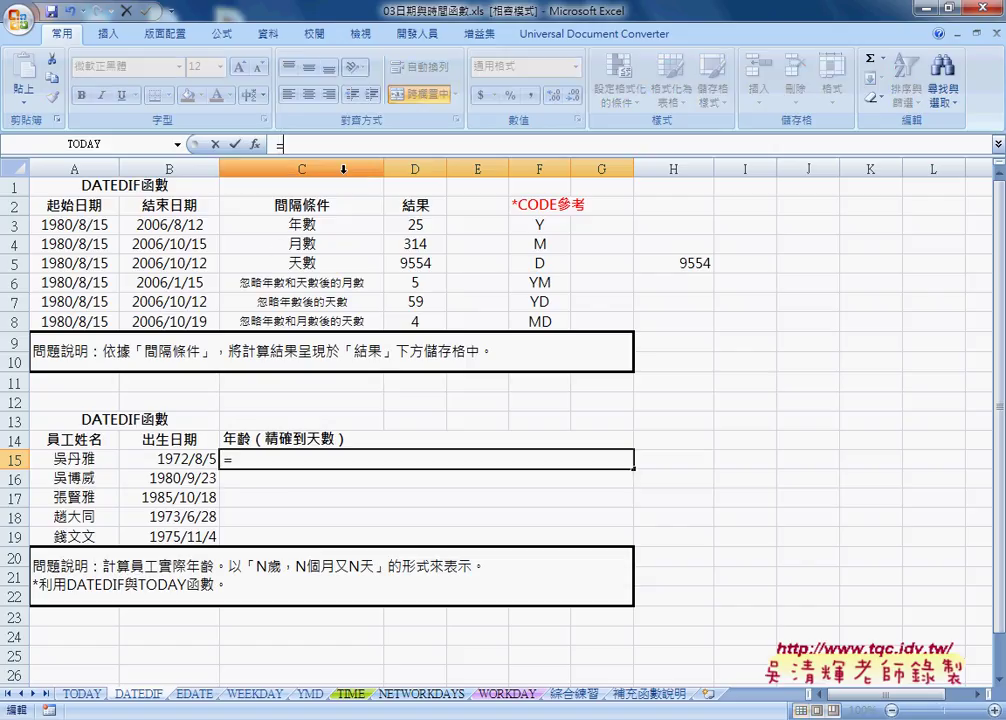
{"action": "type", "text": "dat"}
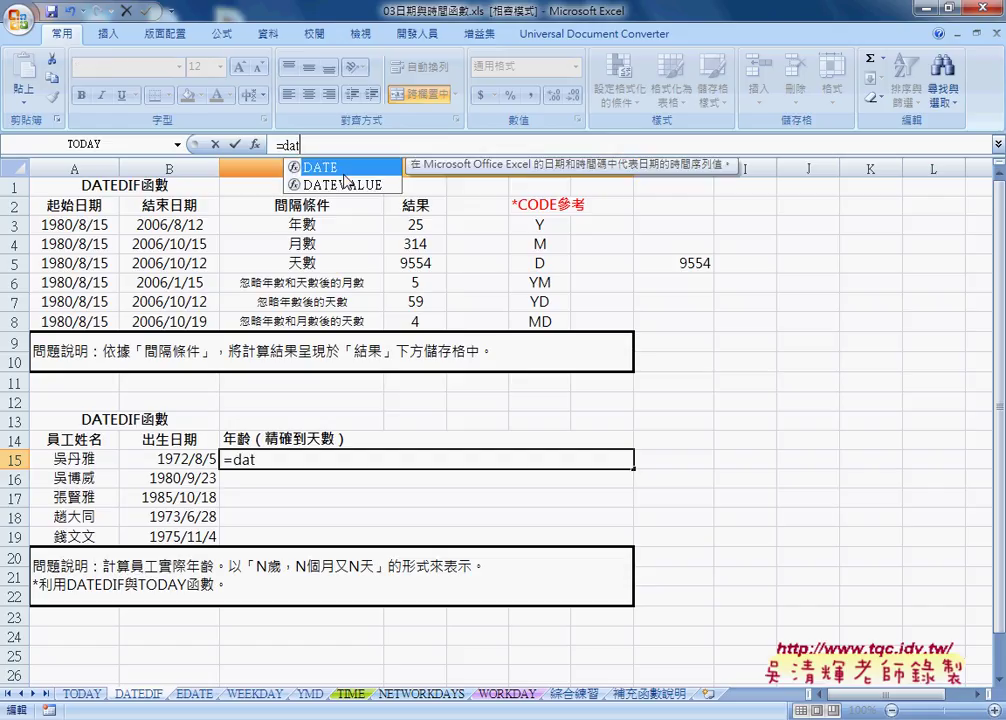
{"action": "type", "text": "edif"}
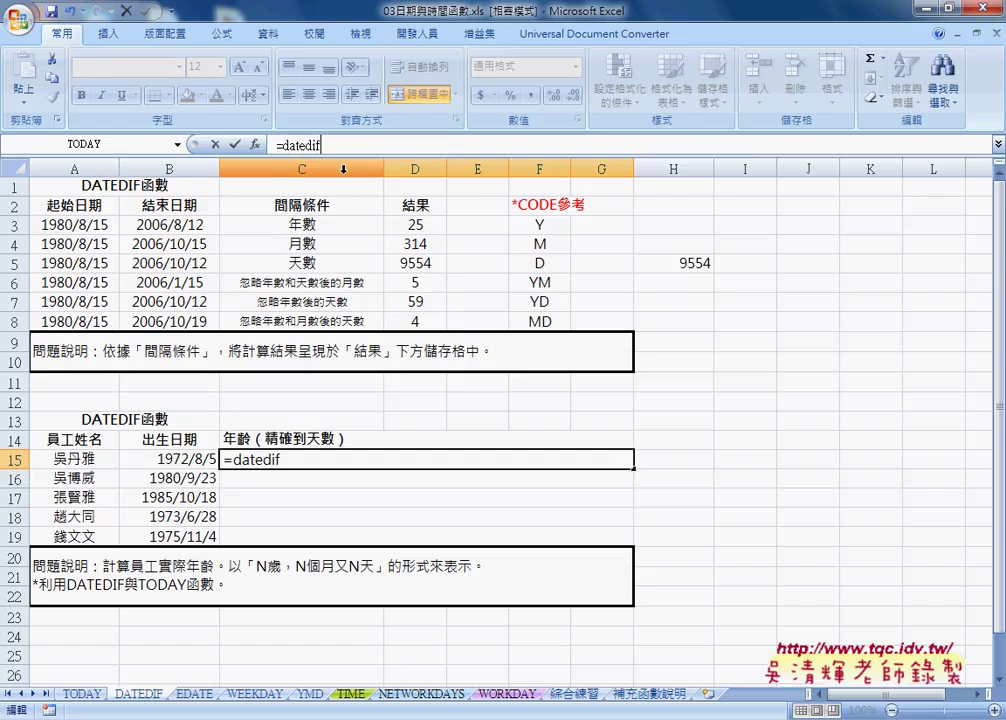
{"action": "type", "text": "("}
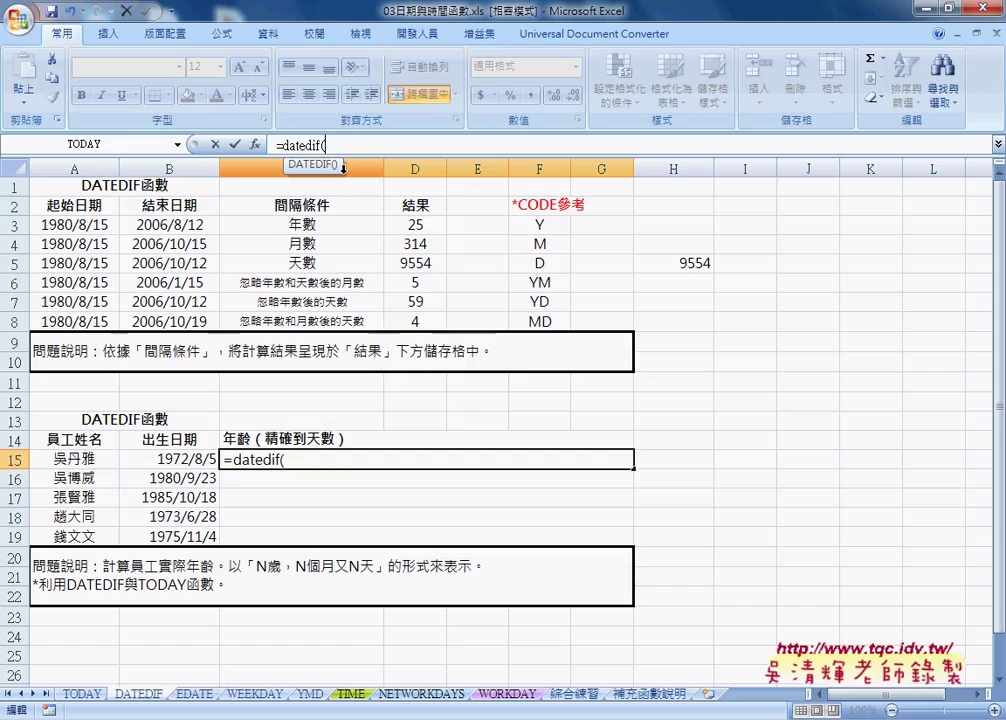
{"action": "left_click", "coordinate": [199, 458]}
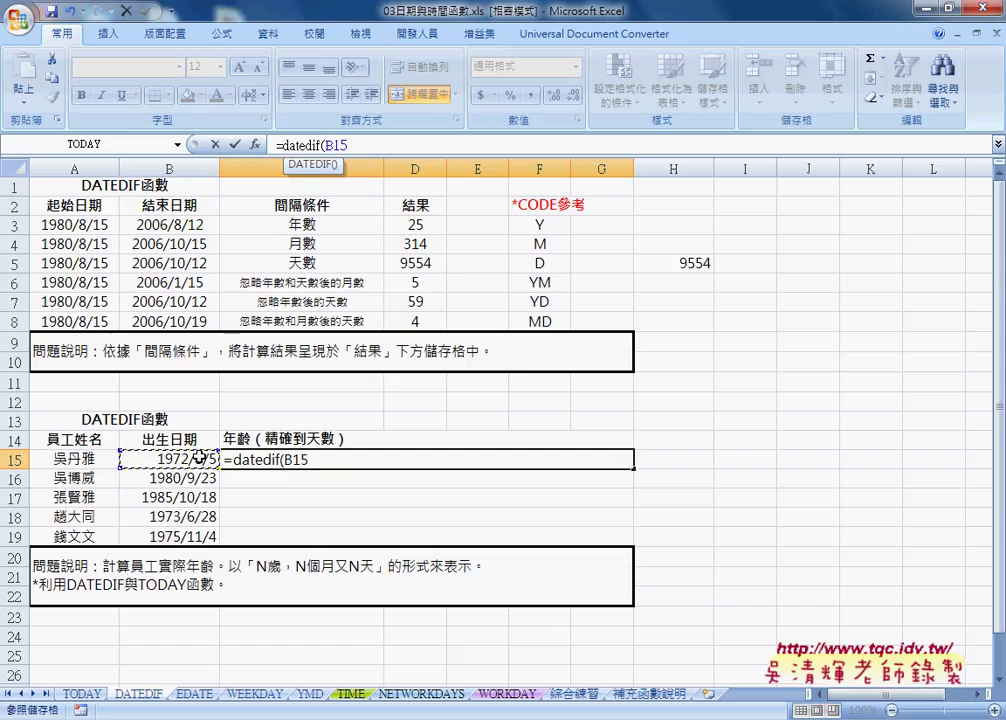
{"action": "type", "text": ","}
{"action": "type", "text": "to"}
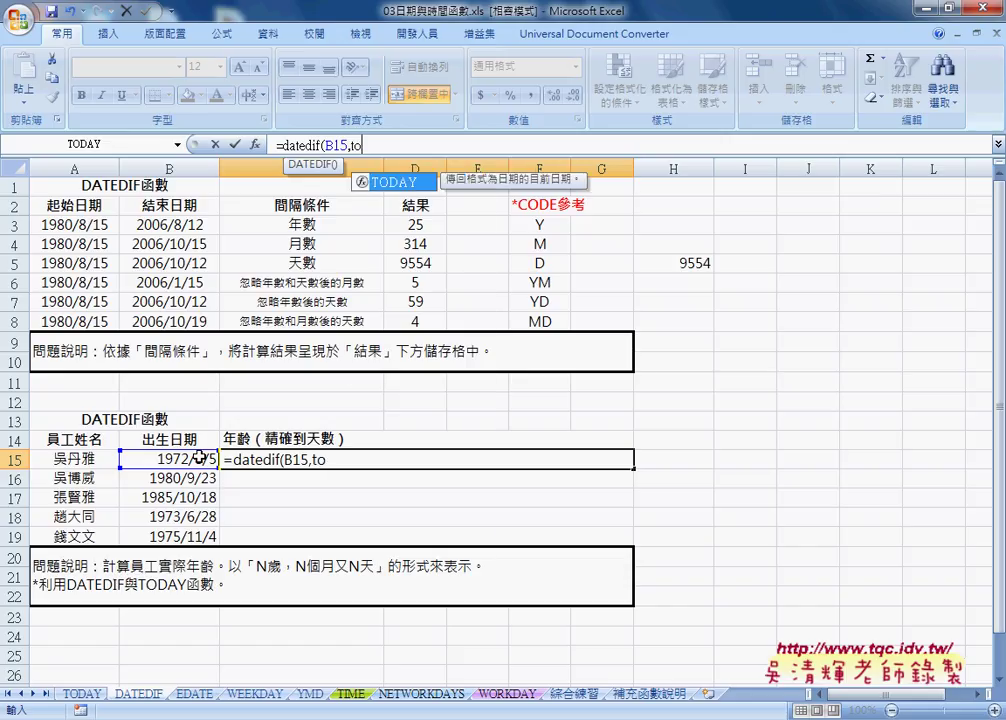
{"action": "type", "text": "day"}
{"action": "type", "text": "()"}
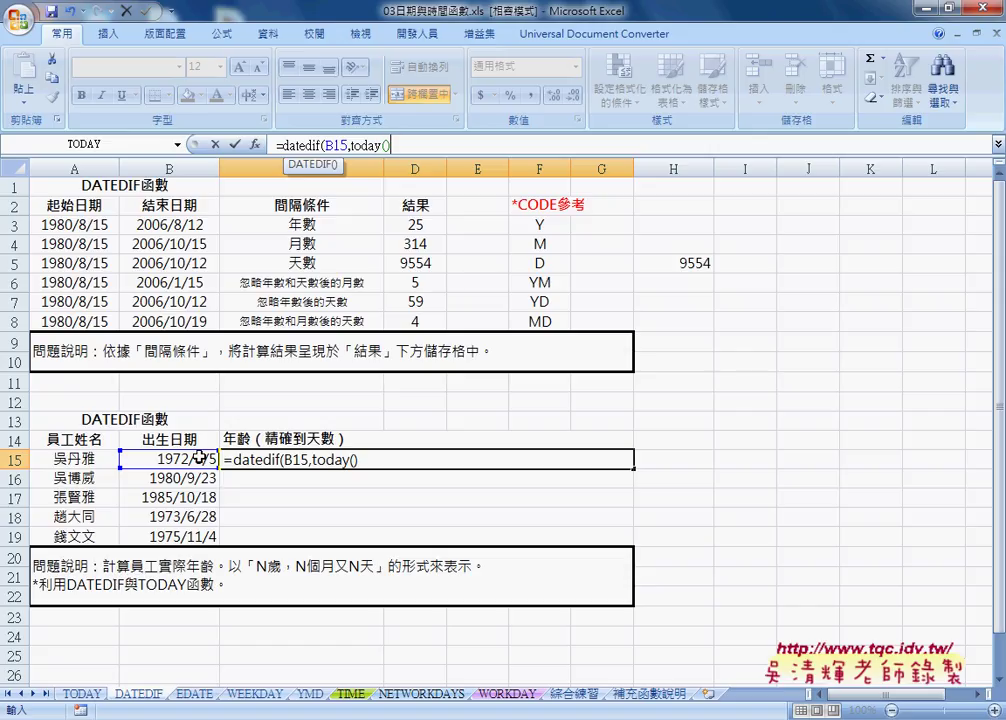
{"action": "type", "text": ","}
{"action": "type", "text": "\""}
{"action": "type", "text": "Y\""}
{"action": "type", "text": ")"}
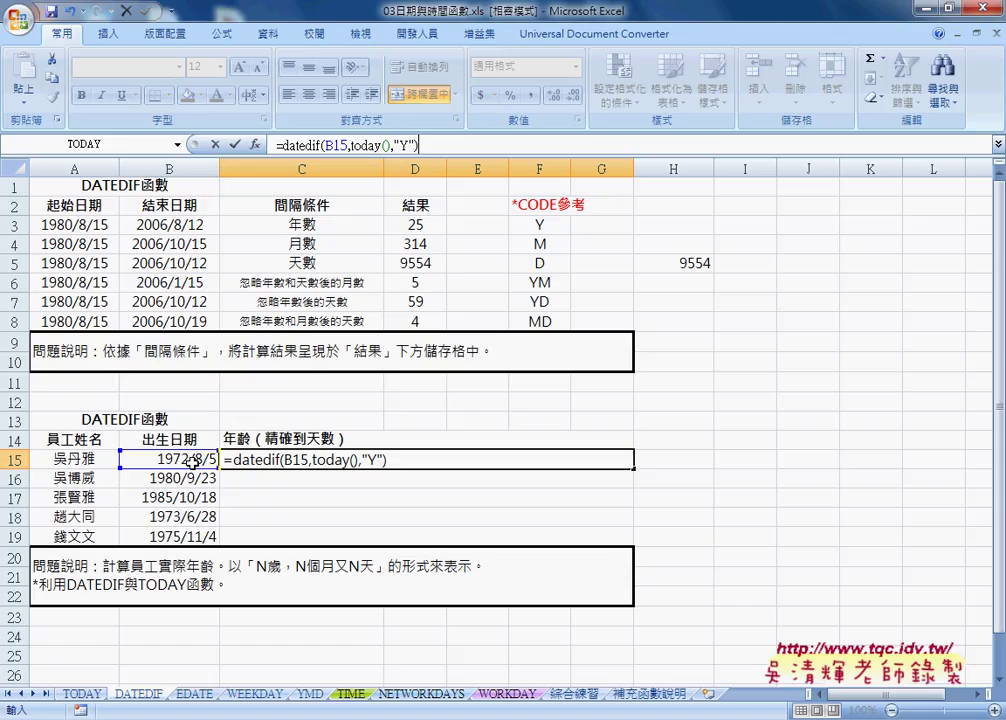
{"action": "left_click", "coordinate": [235, 146]}
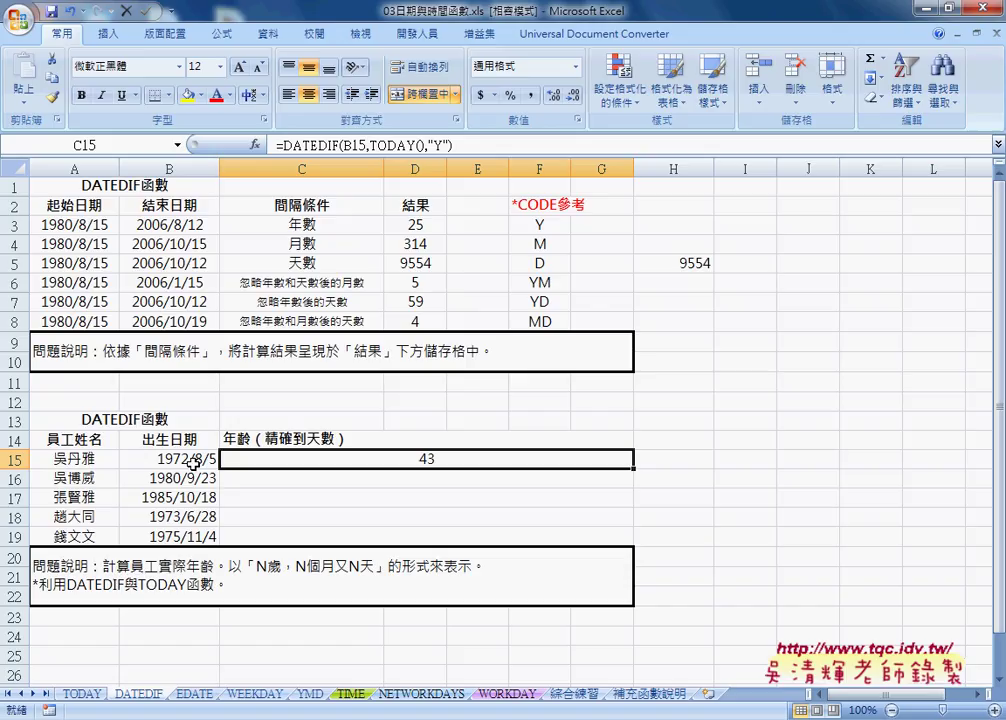
{"action": "double_click", "coordinate": [193, 460]}
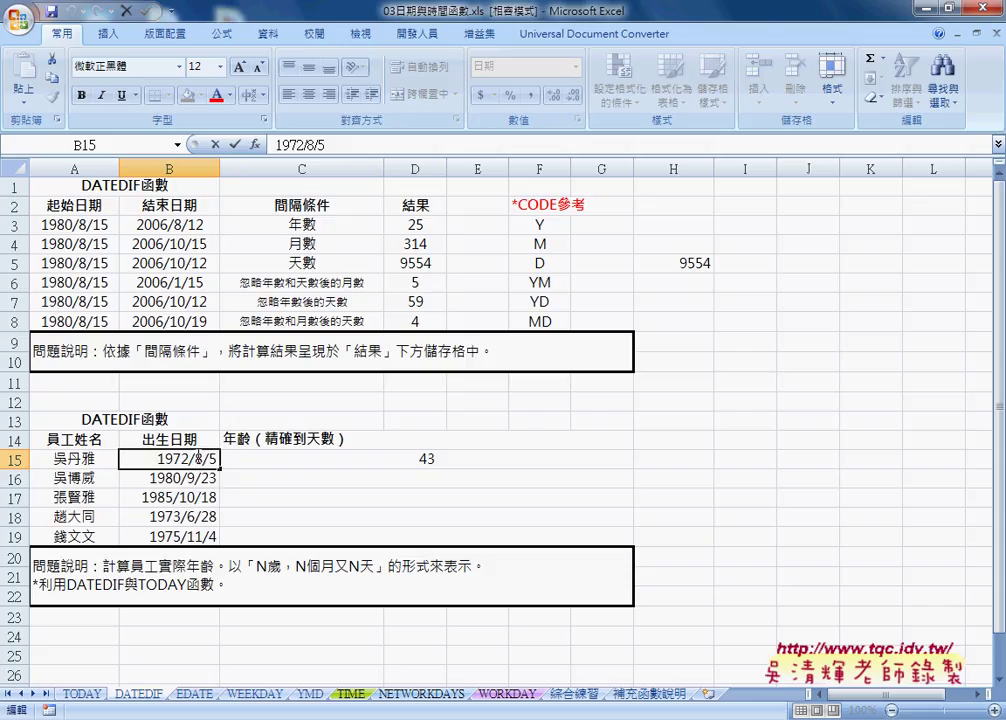
{"action": "double_click", "coordinate": [199, 458]}
{"action": "type", "text": "3"}
{"action": "key", "text": "Return"}
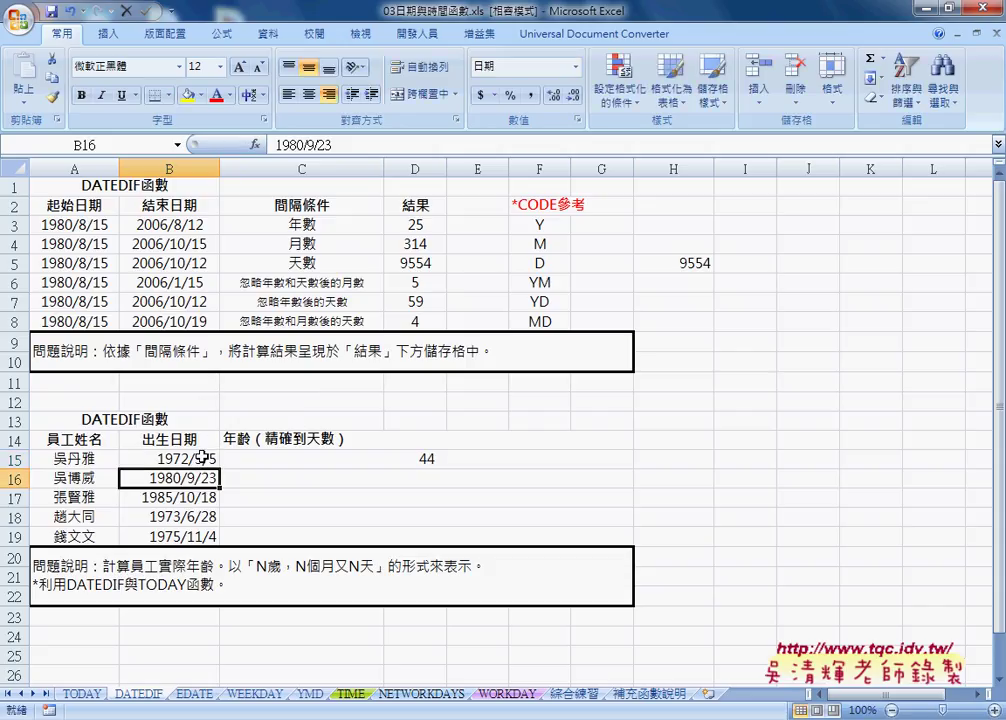
{"action": "double_click", "coordinate": [201, 457]}
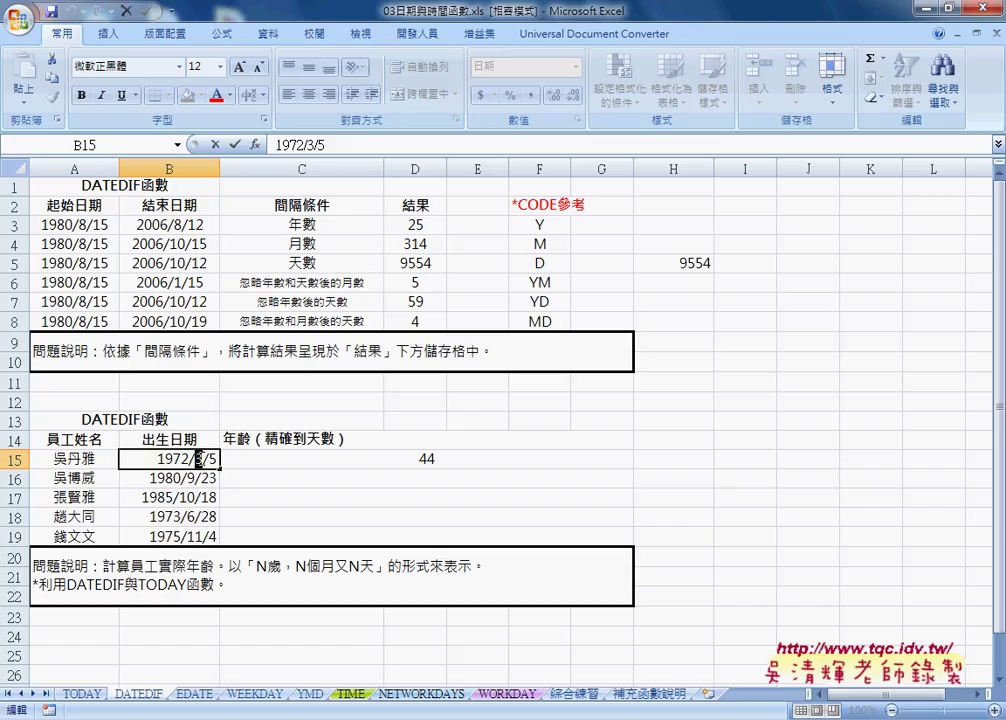
{"action": "type", "text": "8"}
{"action": "key", "text": "Return"}
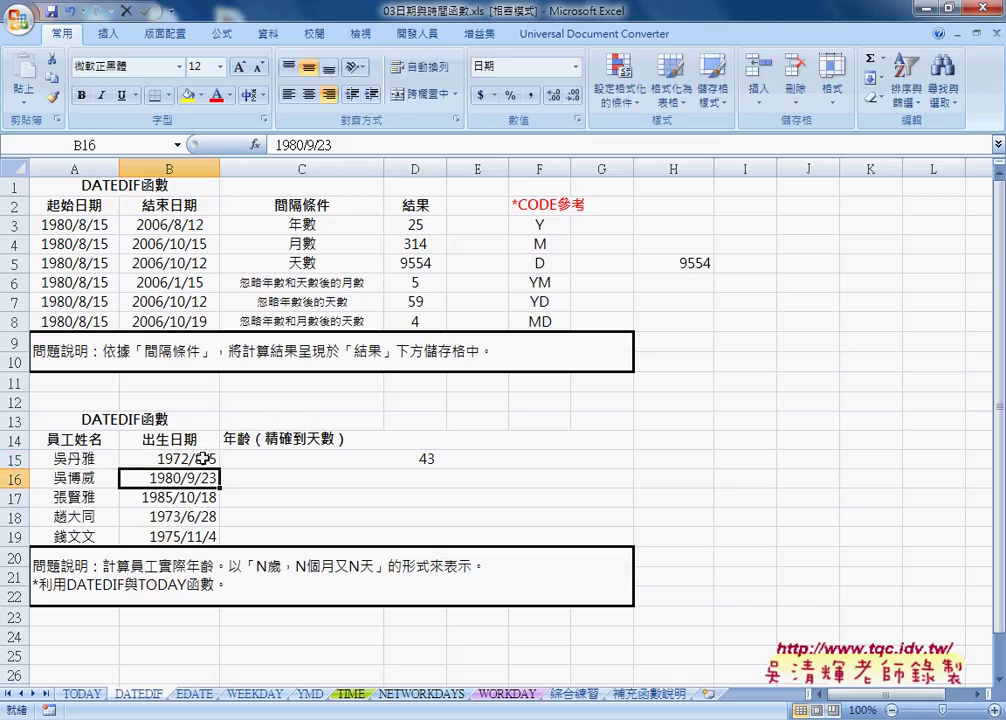
{"action": "left_click", "coordinate": [203, 458]}
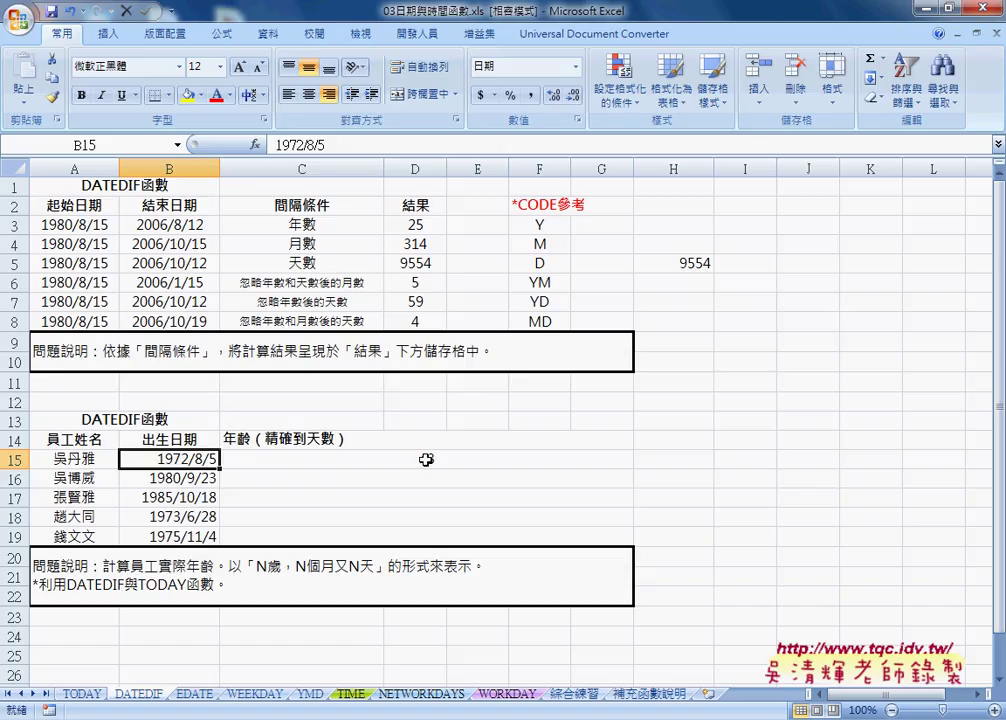
{"action": "left_click", "coordinate": [545, 283]}
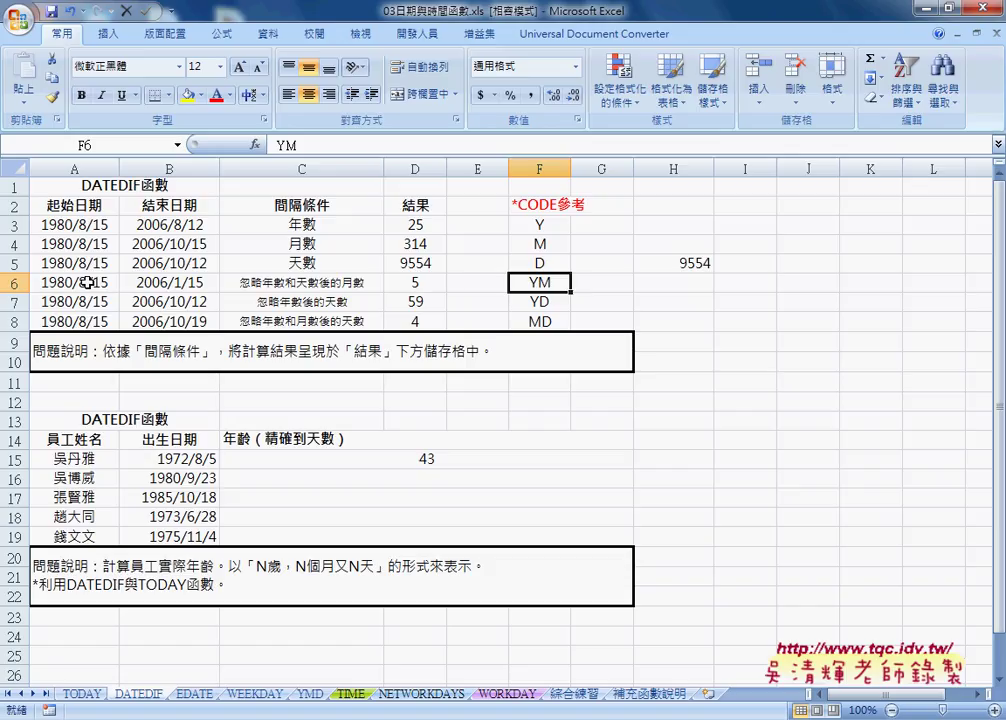
{"action": "left_click", "coordinate": [528, 321]}
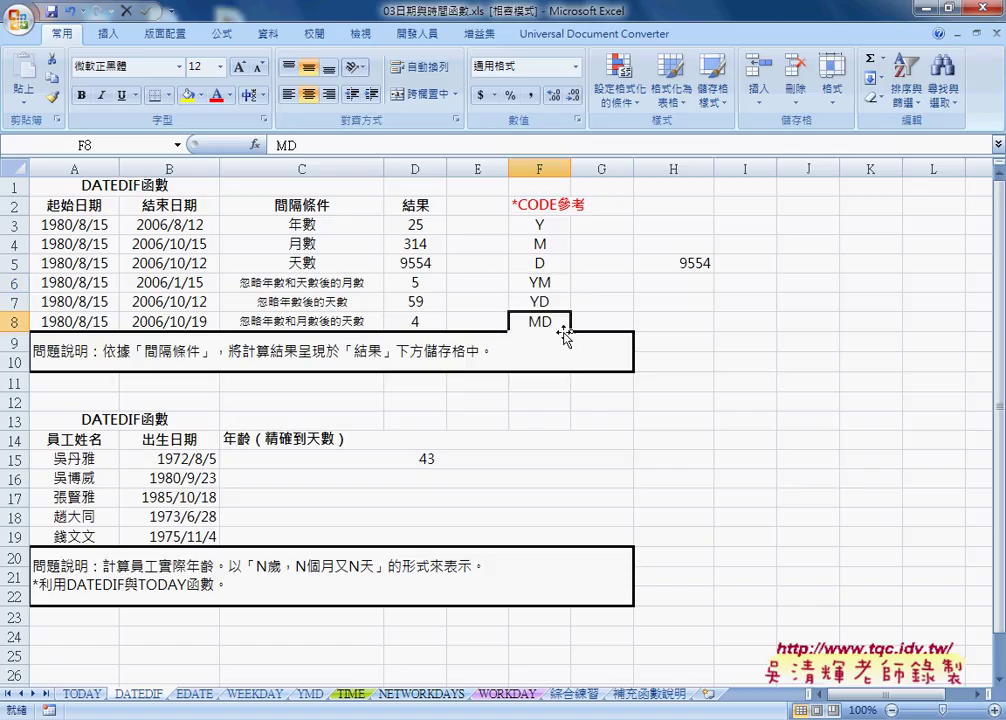
{"action": "left_click", "coordinate": [540, 282]}
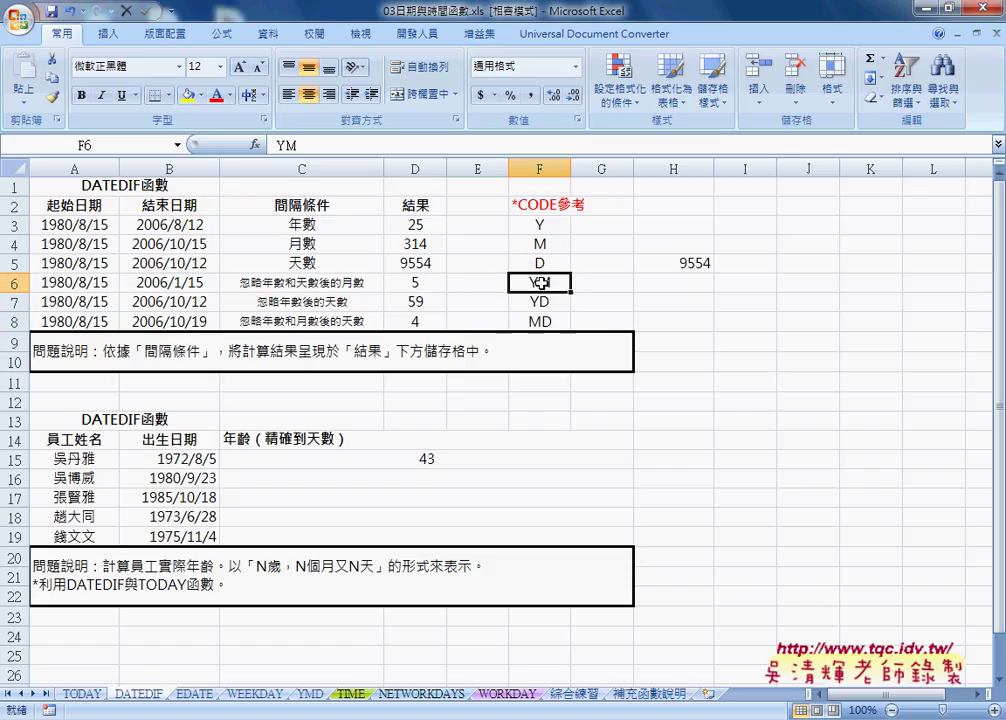
{"action": "left_click", "coordinate": [543, 226]}
{"action": "left_click", "coordinate": [548, 282]}
{"action": "left_click", "coordinate": [553, 322]}
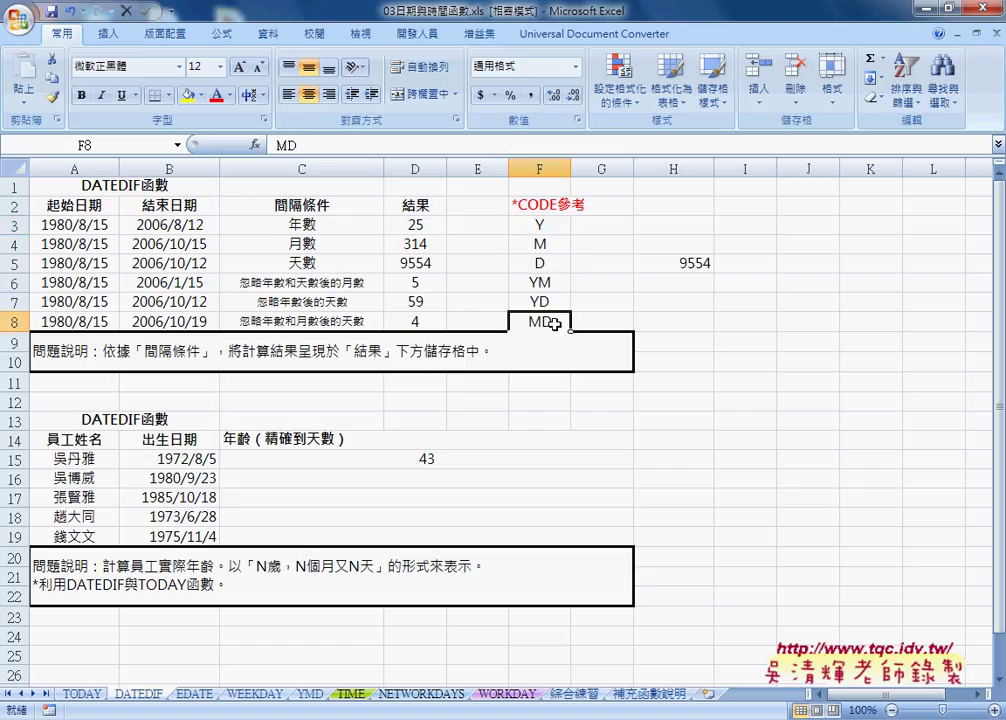
{"action": "left_click", "coordinate": [465, 457]}
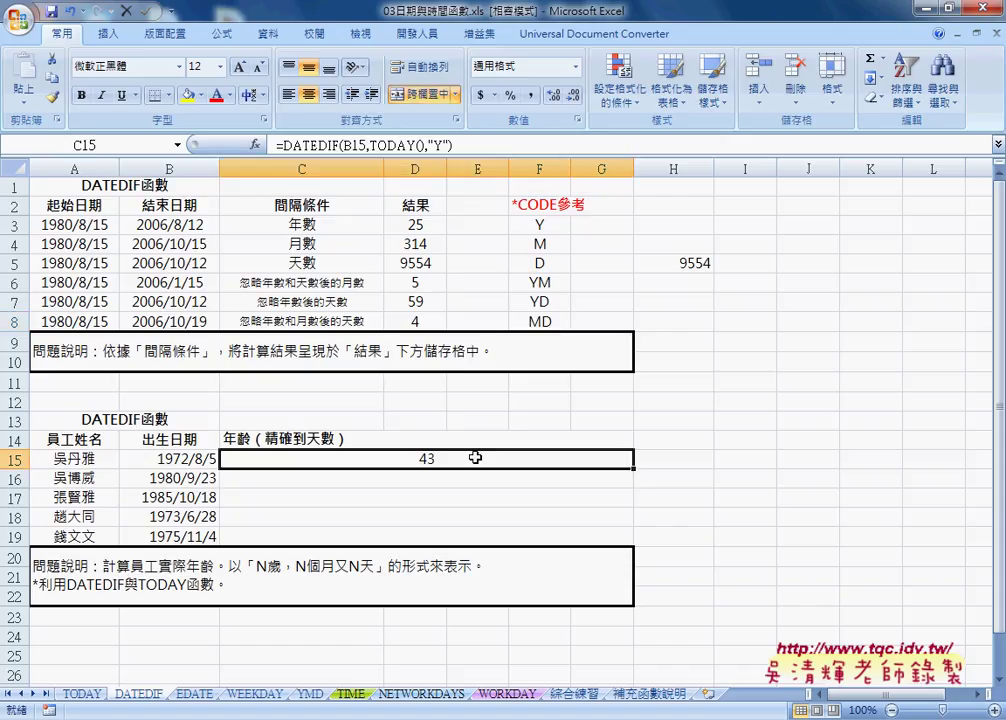
Step: Copy the wording 歲，N個月又N天 from the problem description text box
{"action": "double_click", "coordinate": [267, 567]}
{"action": "left_click_drag", "start_coordinate": [267, 567], "coordinate": [373, 567]}
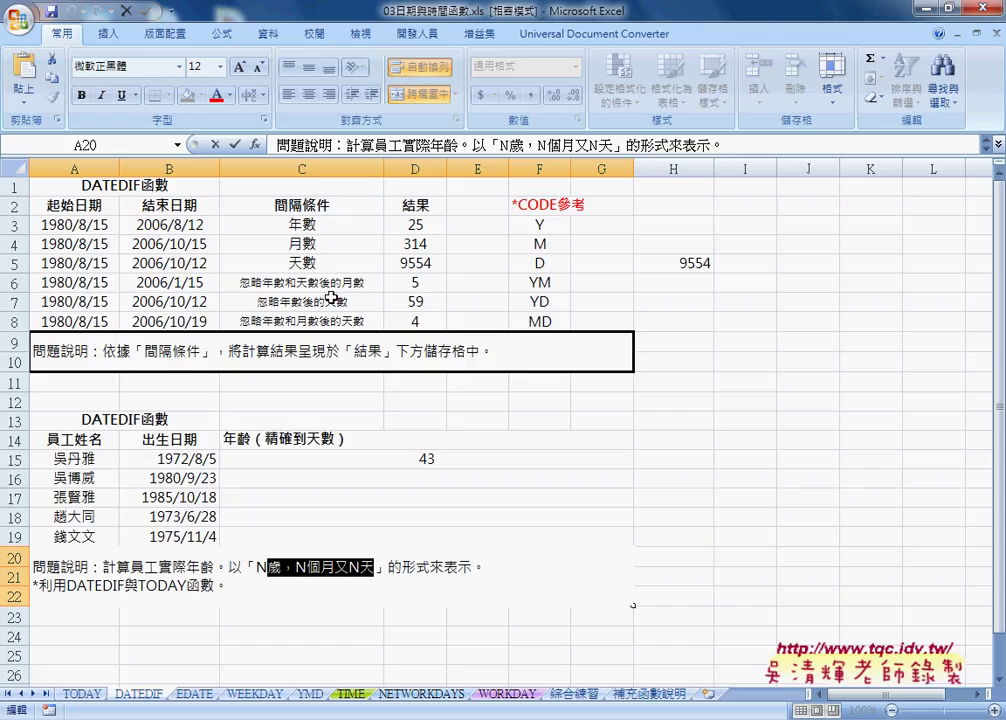
{"action": "key", "text": "Escape"}
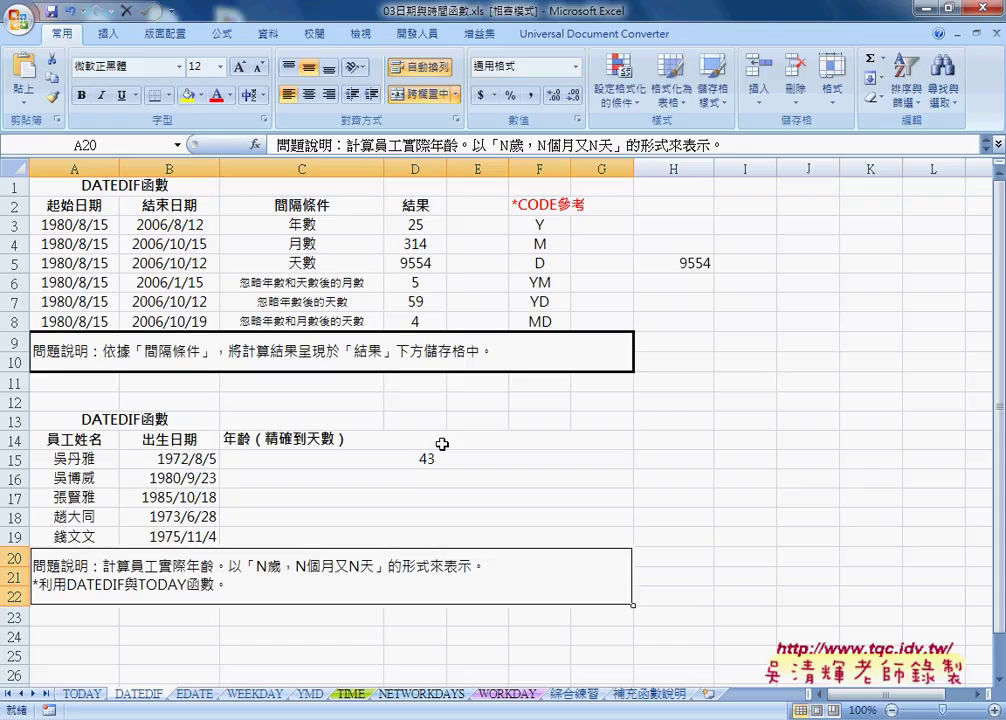
Step: Append &"歲，N個月又N天" to C15's formula so it reads 43歲，N個月又N天
{"action": "left_click", "coordinate": [441, 458]}
{"action": "key", "text": "F2"}
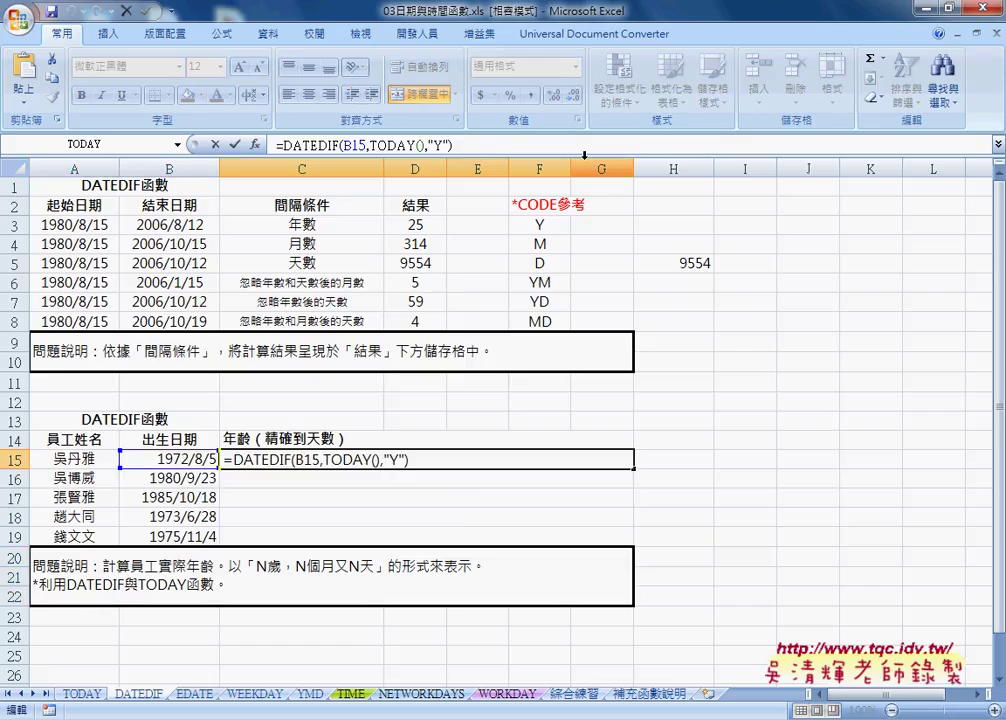
{"action": "type", "text": "&"}
{"action": "type", "text": "\""}
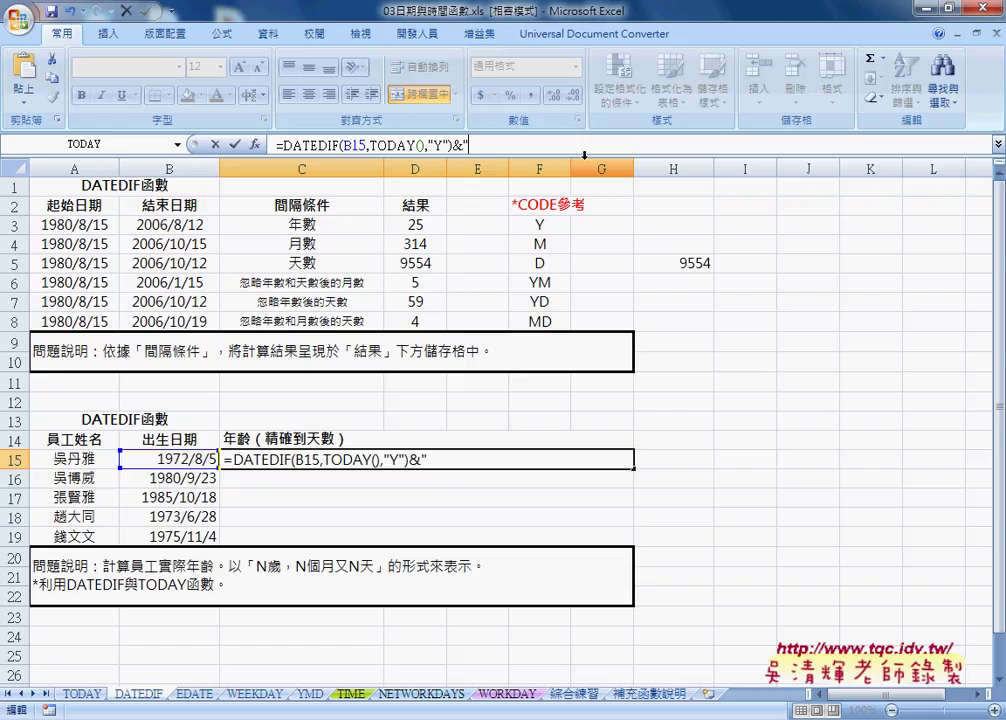
{"action": "type", "text": "歲，N個月又N天"}
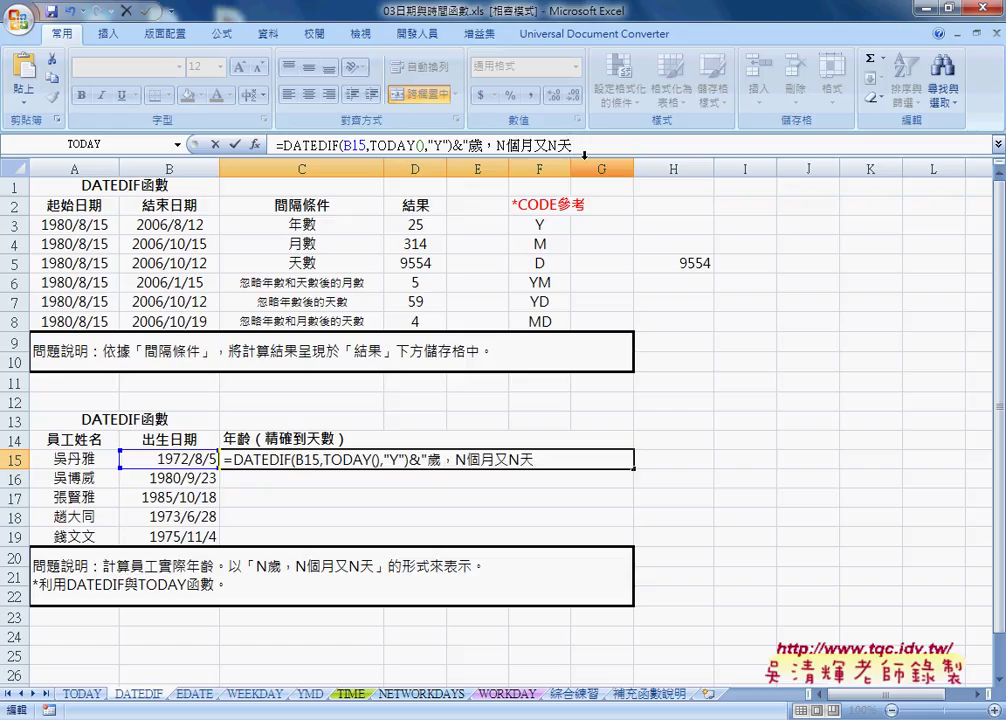
{"action": "type", "text": "\""}
{"action": "left_click", "coordinate": [237, 145]}
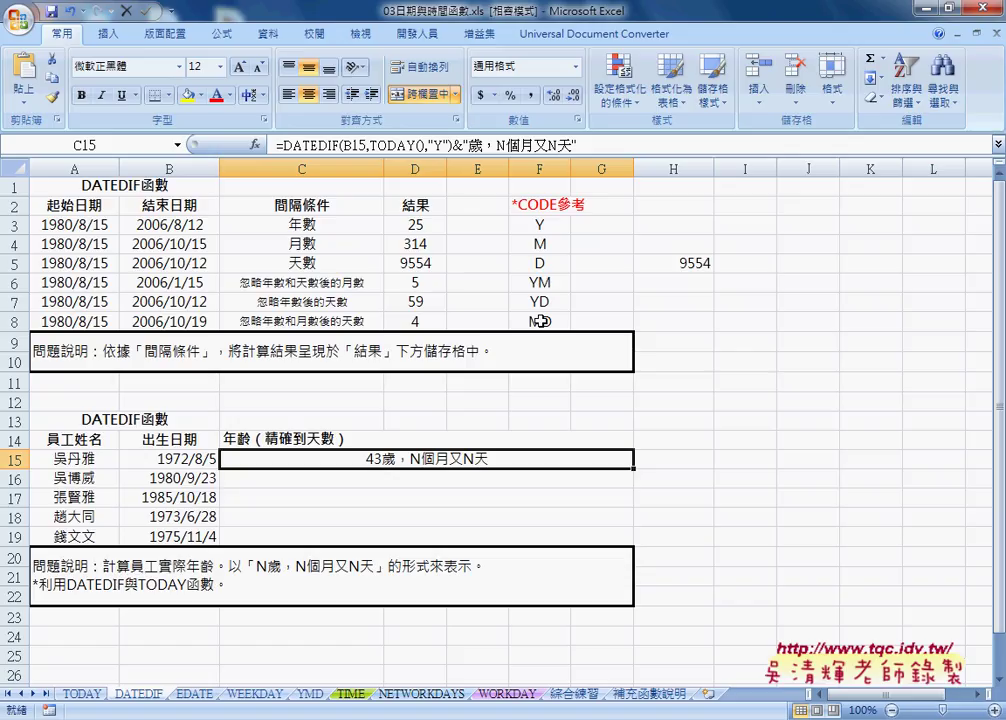
Step: Insert a pair of ampersands after 歲， in C15's formula to hold the months part
{"action": "left_click", "coordinate": [500, 145]}
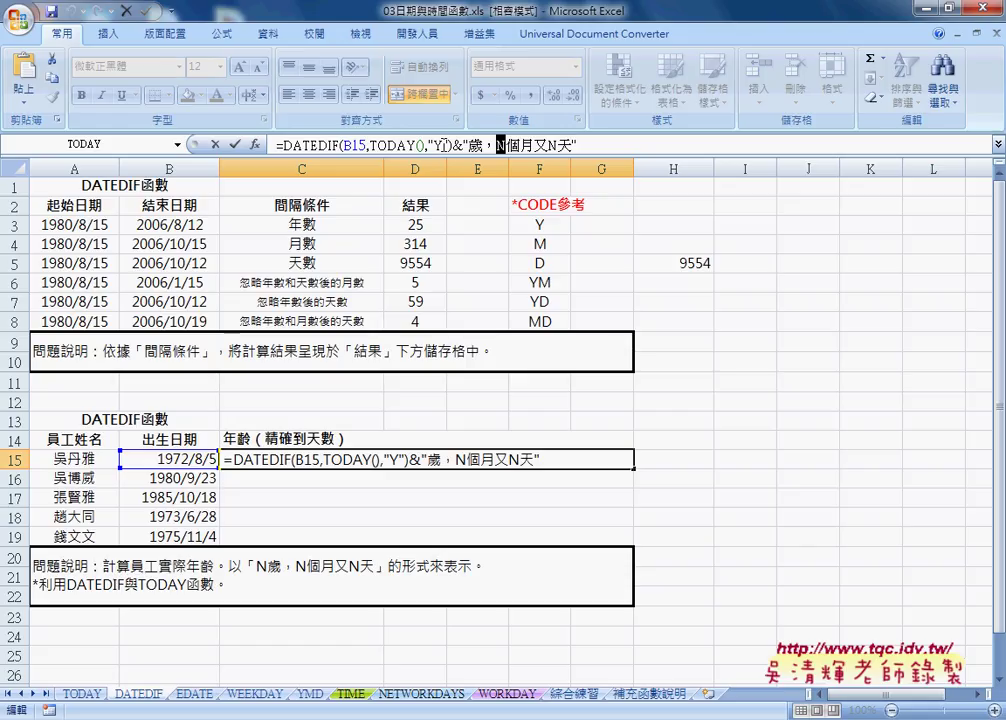
{"action": "type", "text": "\""}
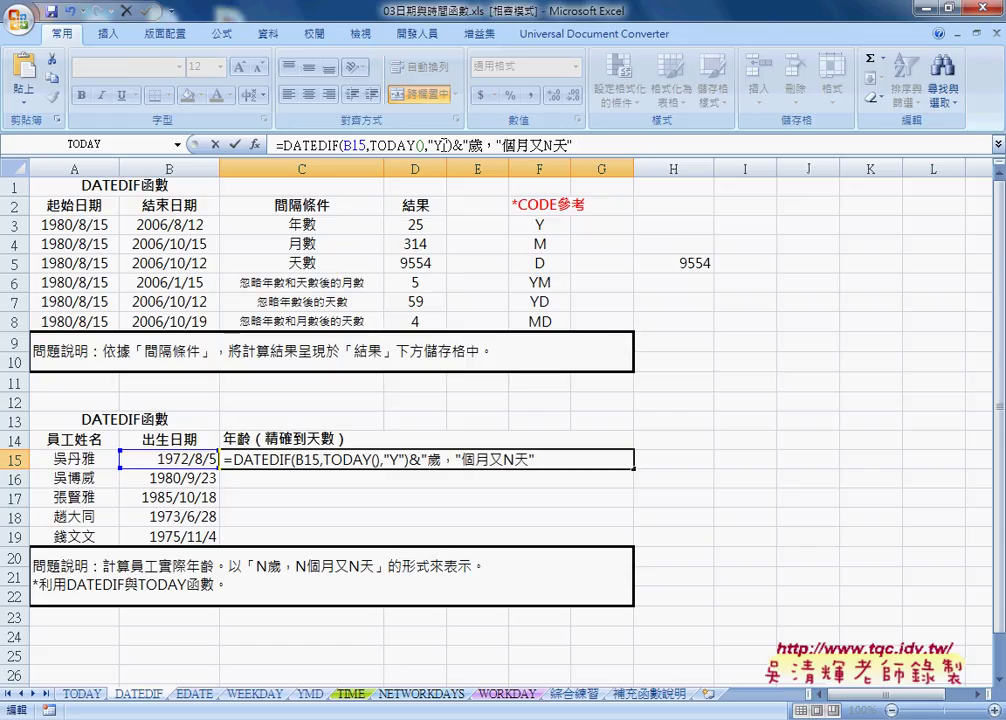
{"action": "type", "text": "\""}
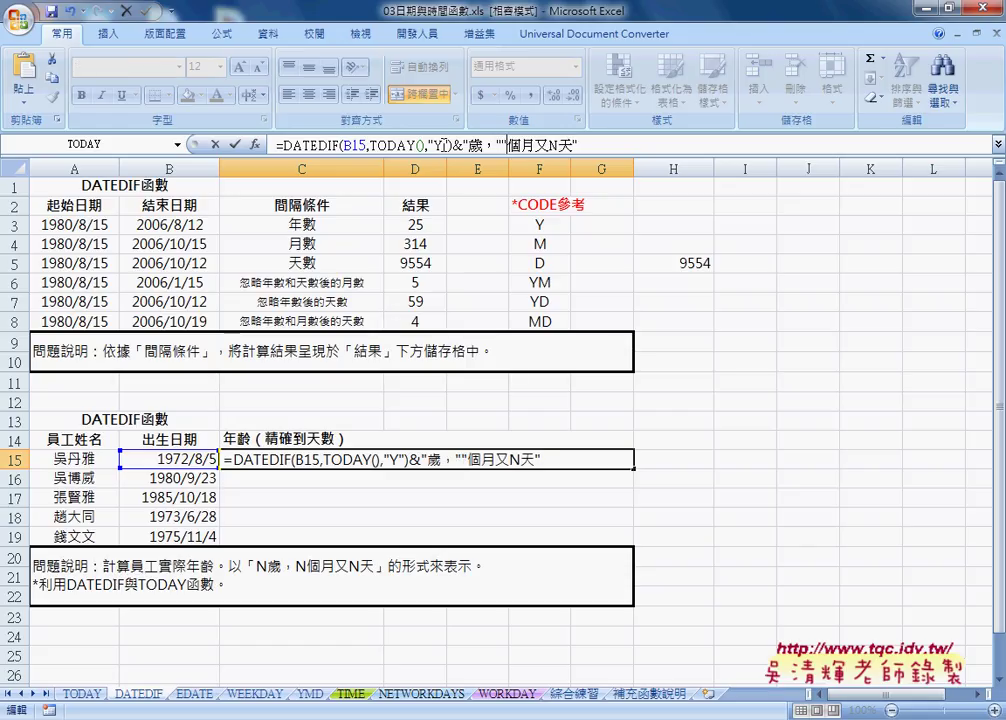
{"action": "left_click", "coordinate": [499, 145]}
{"action": "key", "text": "Right"}
{"action": "type", "text": "&&"}
{"action": "key", "text": "Left"}
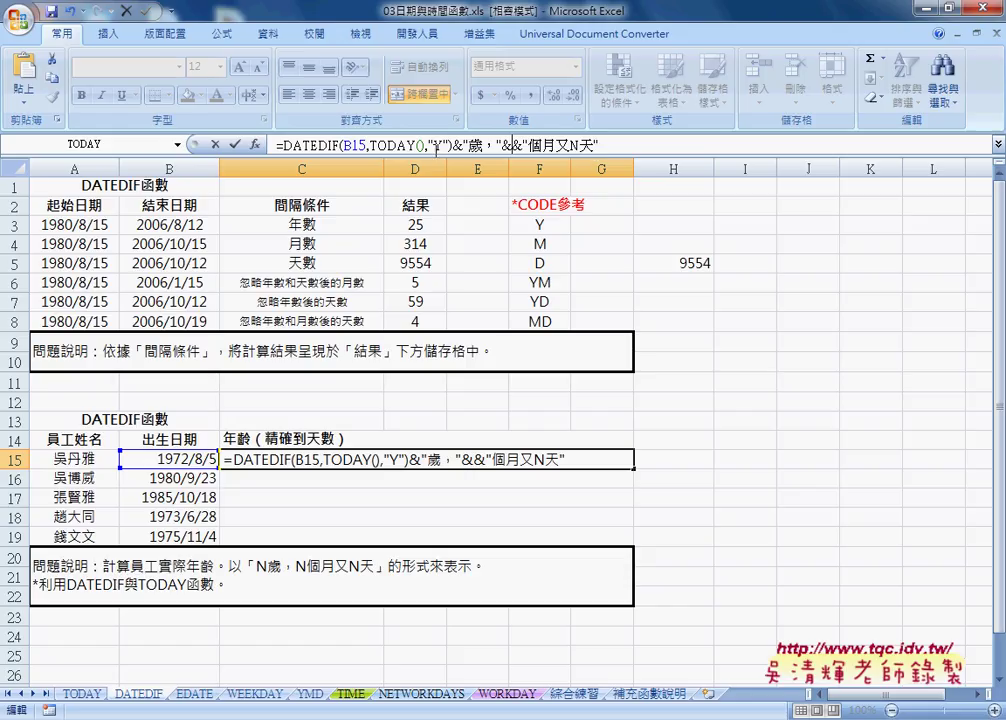
{"action": "left_click_drag", "start_coordinate": [501, 144], "coordinate": [522, 144]}
Step: Put DATEDIF(B15,TODAY(),"YM") between the ampersands so C15 reads 43歲，7個月又N天
{"action": "left_click_drag", "start_coordinate": [283, 145], "coordinate": [452, 145]}
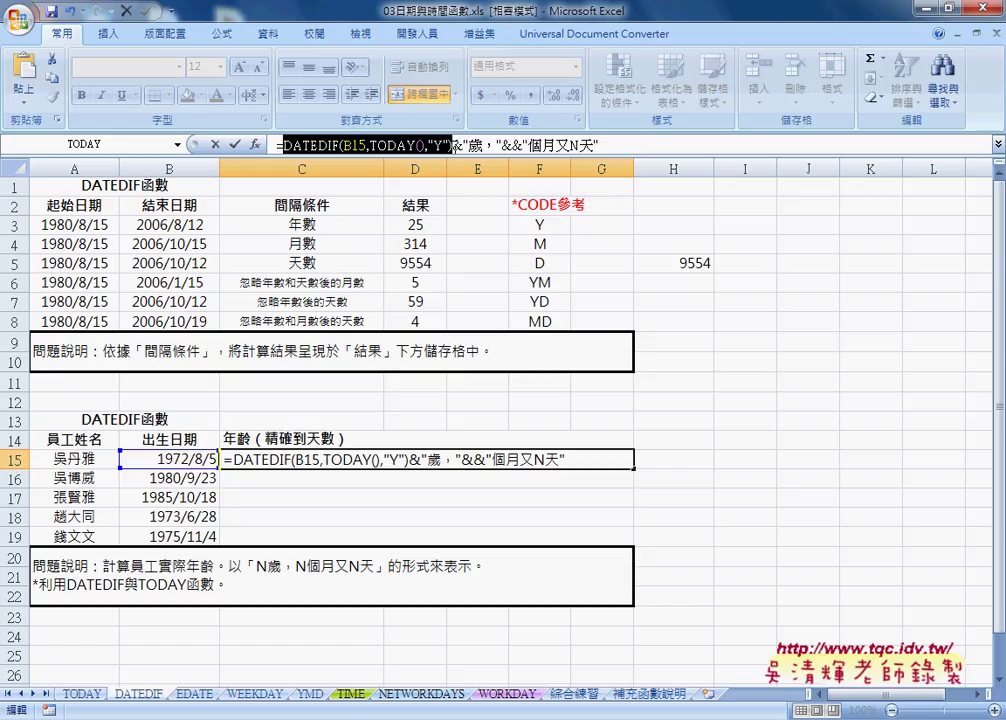
{"action": "left_click", "coordinate": [697, 153]}
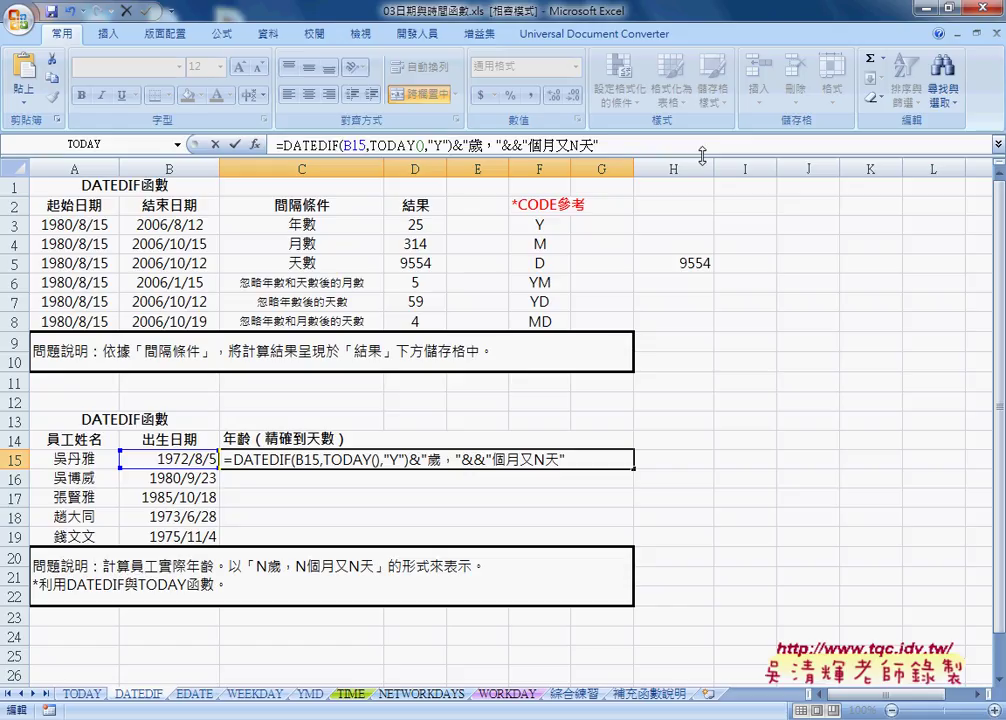
{"action": "type", "text": "DATEDIF(B15,TODAY(),\"Y\")"}
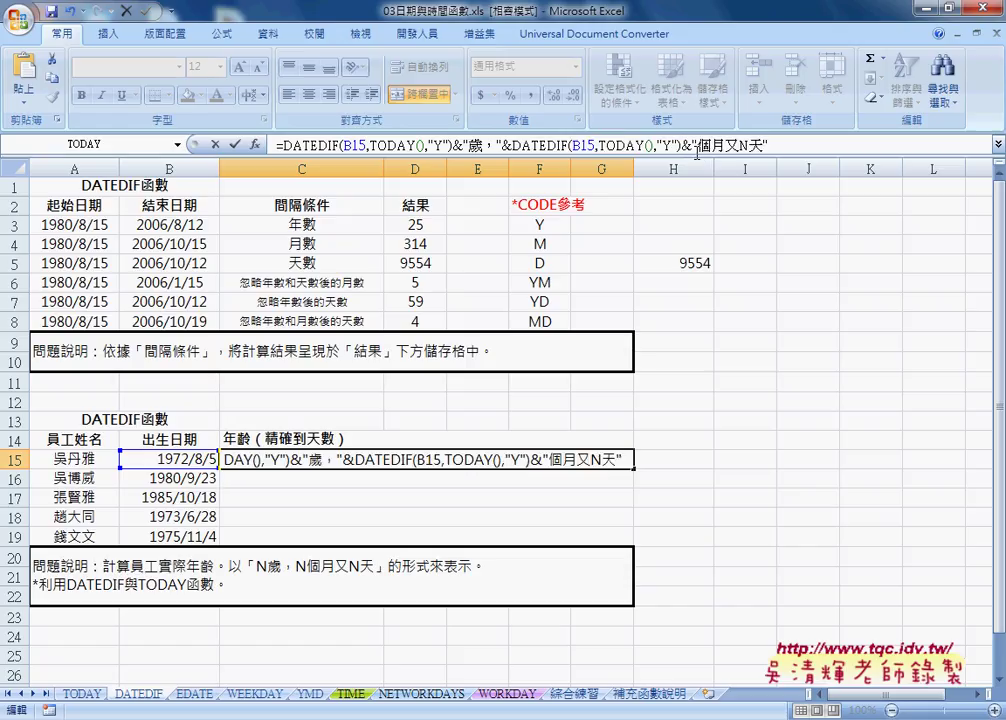
{"action": "key", "text": "Left"}
{"action": "key", "text": "Left"}
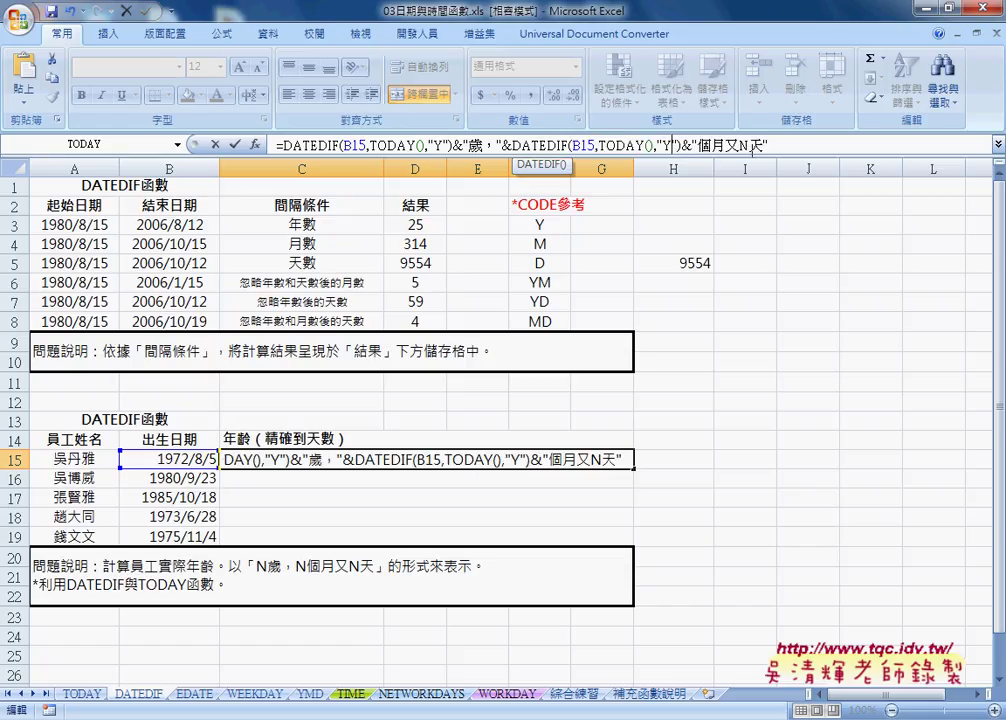
{"action": "type", "text": "M"}
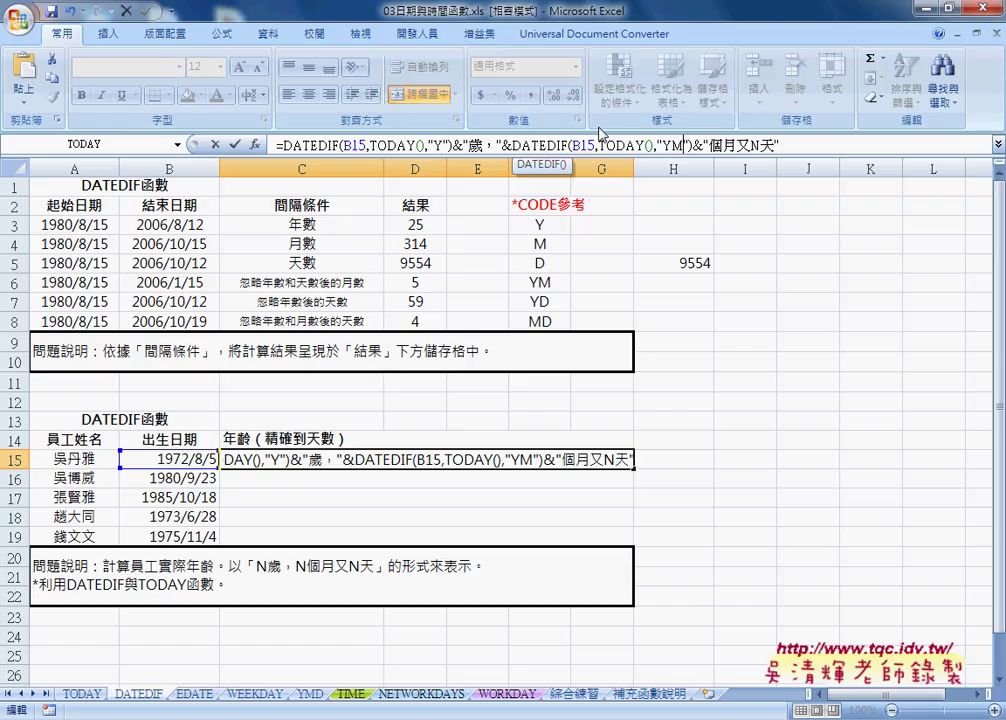
{"action": "left_click", "coordinate": [236, 145]}
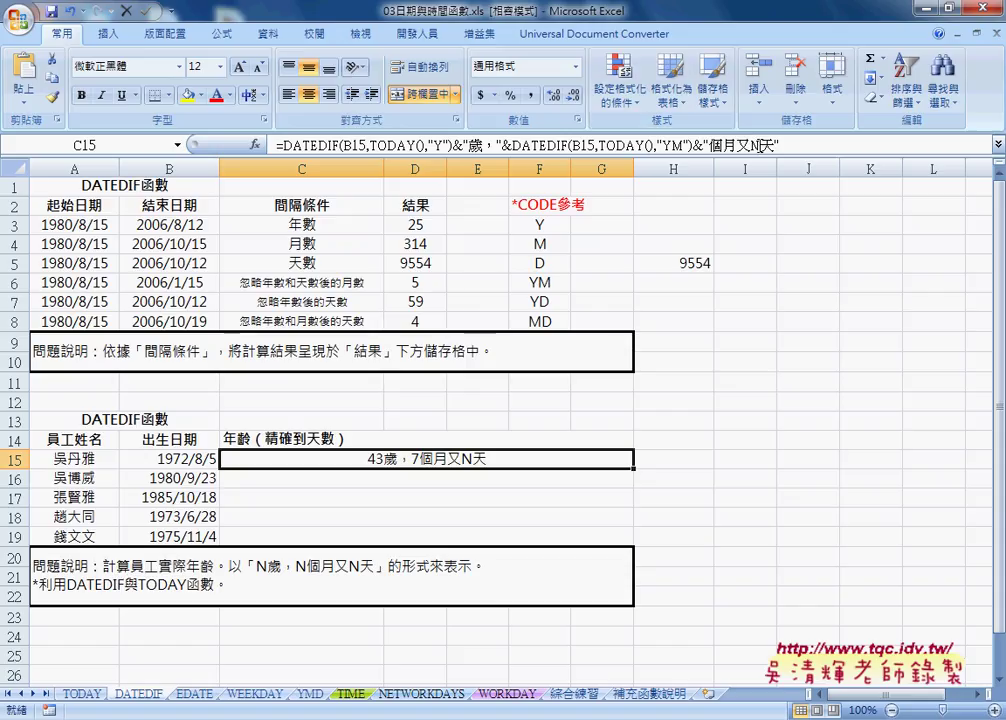
{"action": "left_click", "coordinate": [755, 146]}
Step: Replace the days N with DATEDIF(B15,TODAY(),"MD") and fill the age formula down C15:C19
{"action": "double_click", "coordinate": [755, 146]}
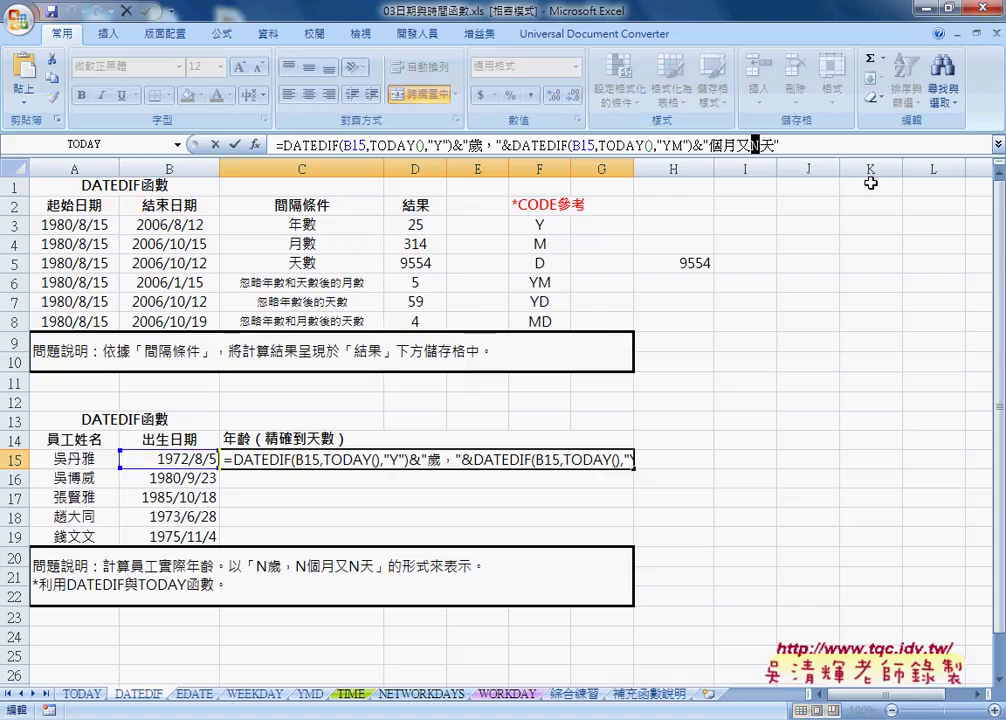
{"action": "type", "text": "\"\""}
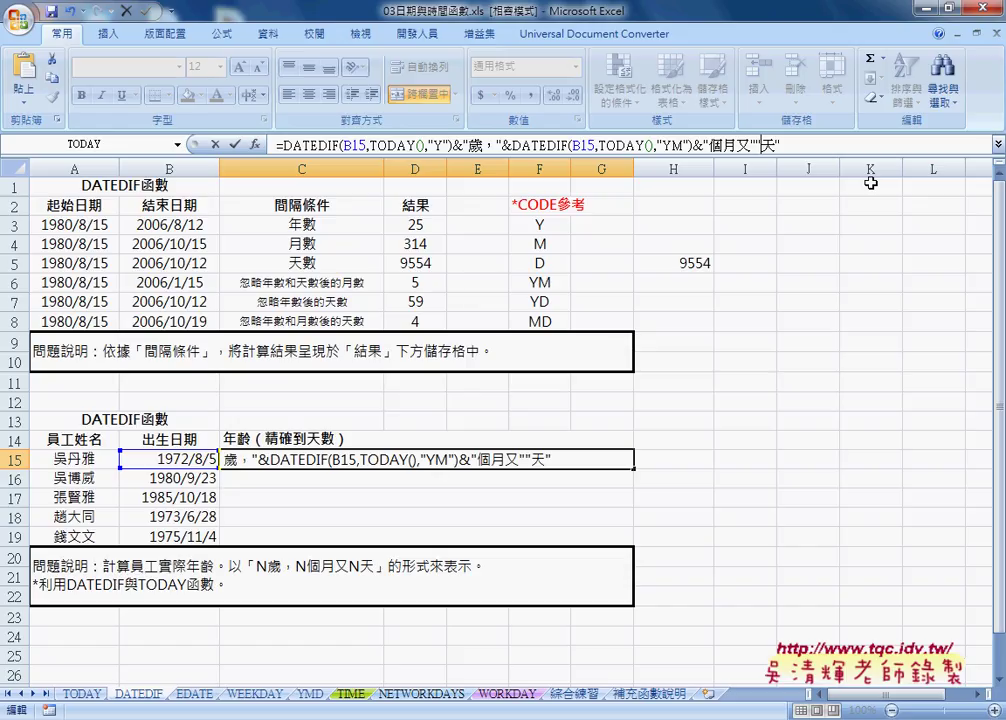
{"action": "type", "text": "&"}
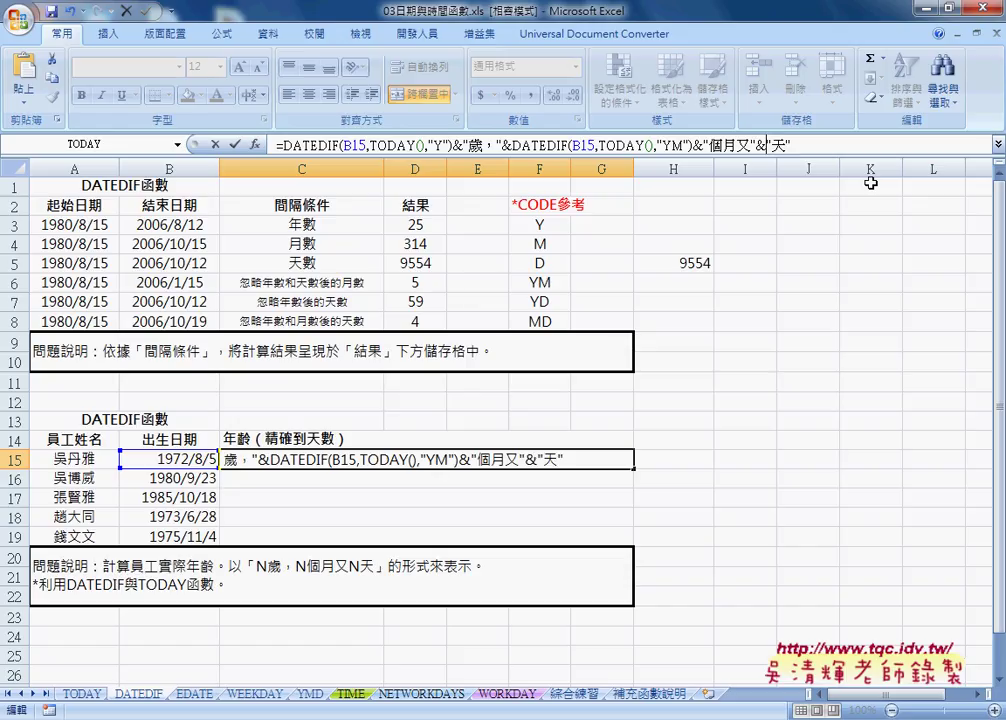
{"action": "type", "text": "&"}
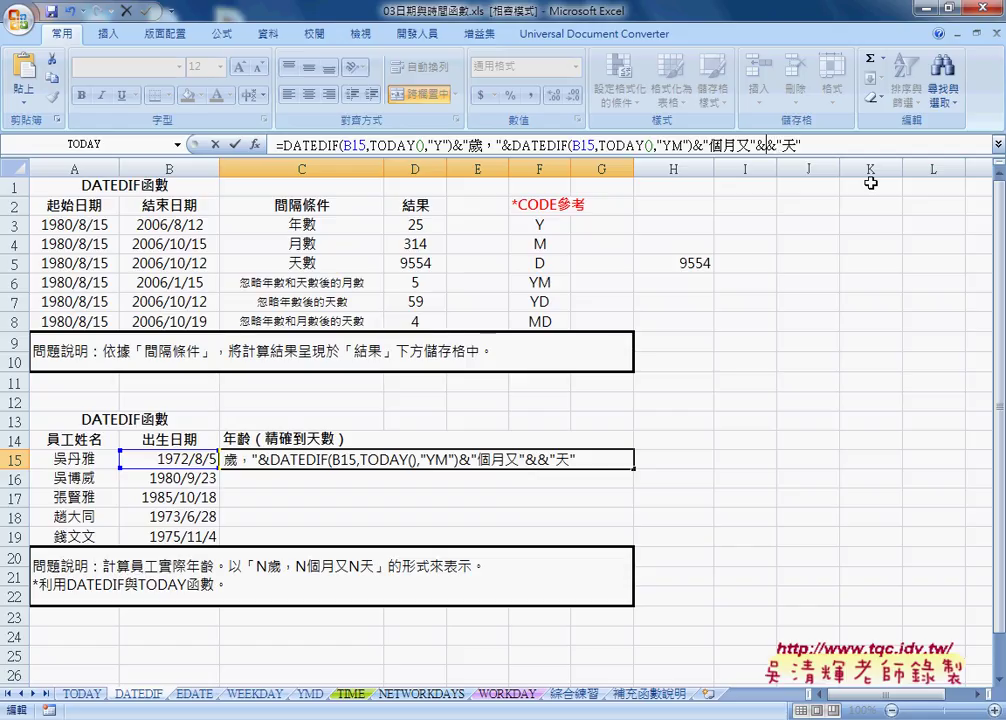
{"action": "type", "text": "DATEDIF(B15,TODAY(),\"Y\")"}
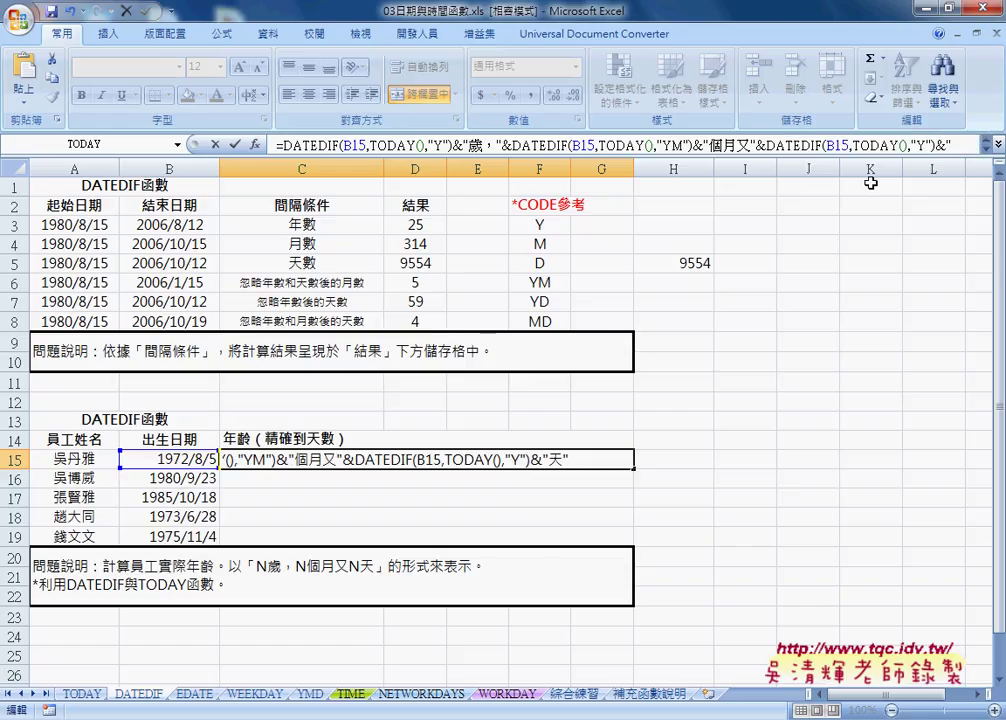
{"action": "double_click", "coordinate": [919, 145]}
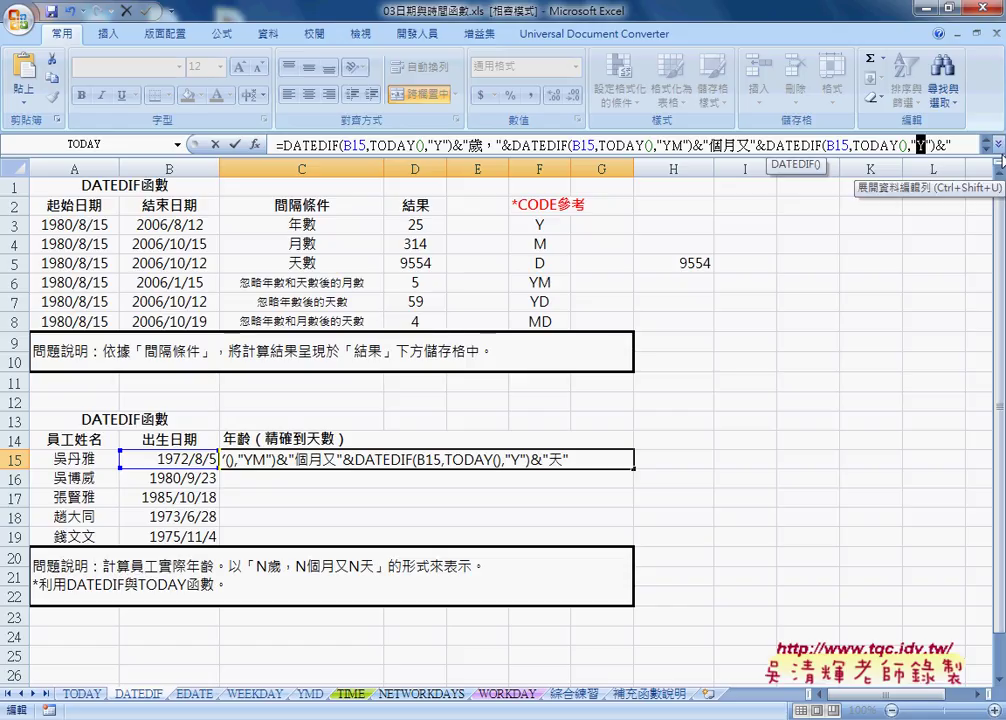
{"action": "type", "text": "MD"}
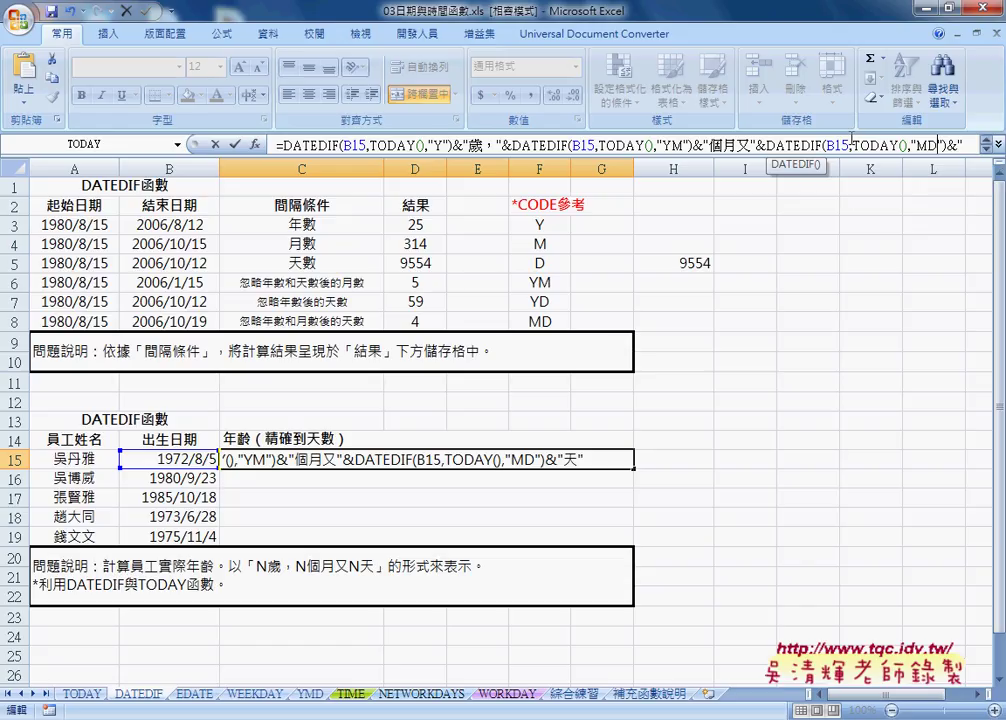
{"action": "left_click", "coordinate": [236, 144]}
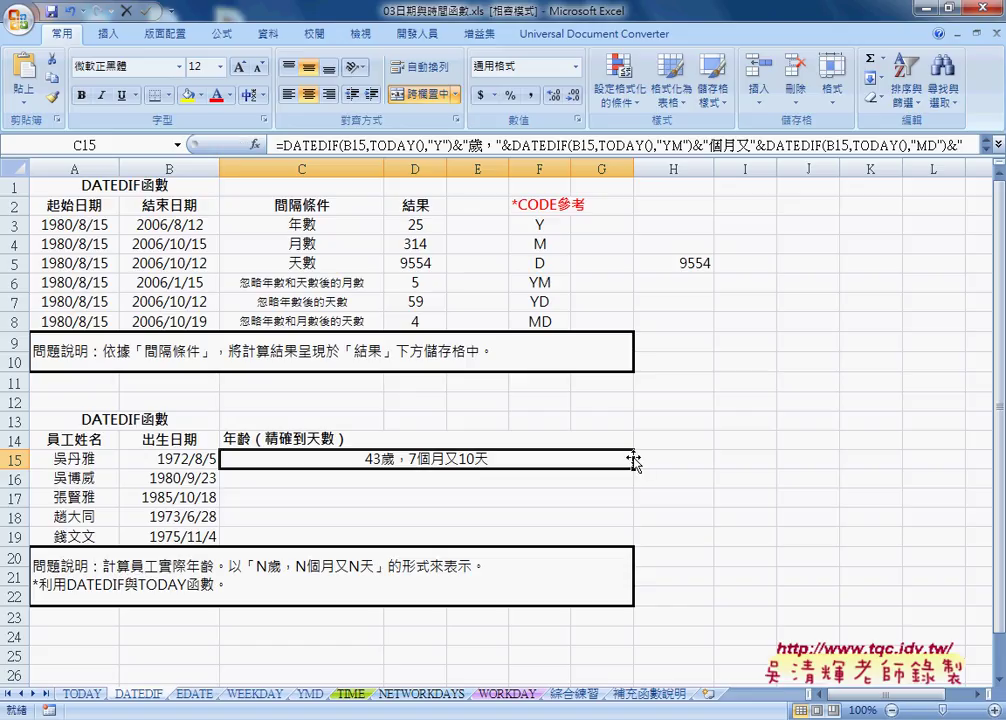
{"action": "left_click_drag", "start_coordinate": [634, 477], "coordinate": [634, 543]}
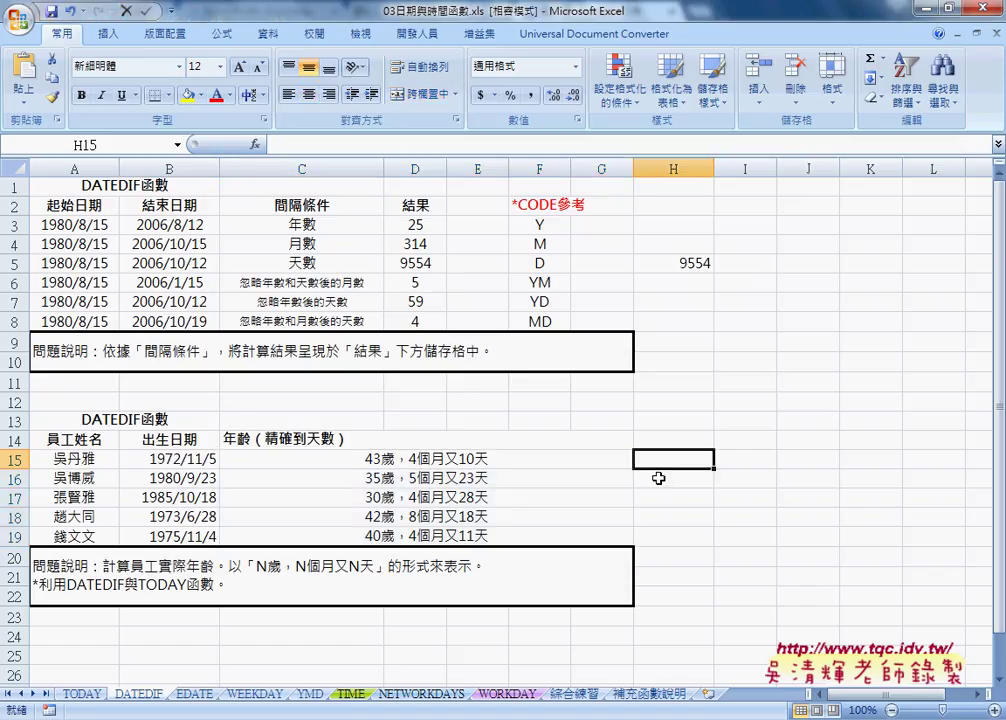
Step: Widen column H, mark H15:H19 as the target range, and review C15's age formula
{"action": "left_click_drag", "start_coordinate": [714, 168], "coordinate": [802, 175]}
{"action": "left_click", "coordinate": [437, 466]}
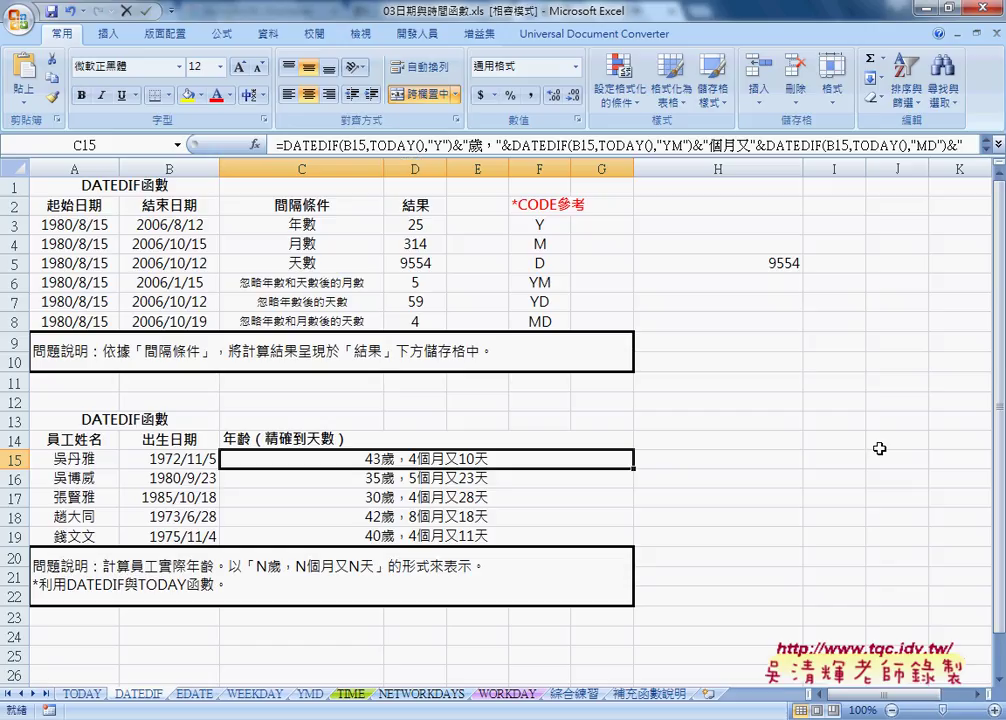
{"action": "left_click", "coordinate": [680, 464]}
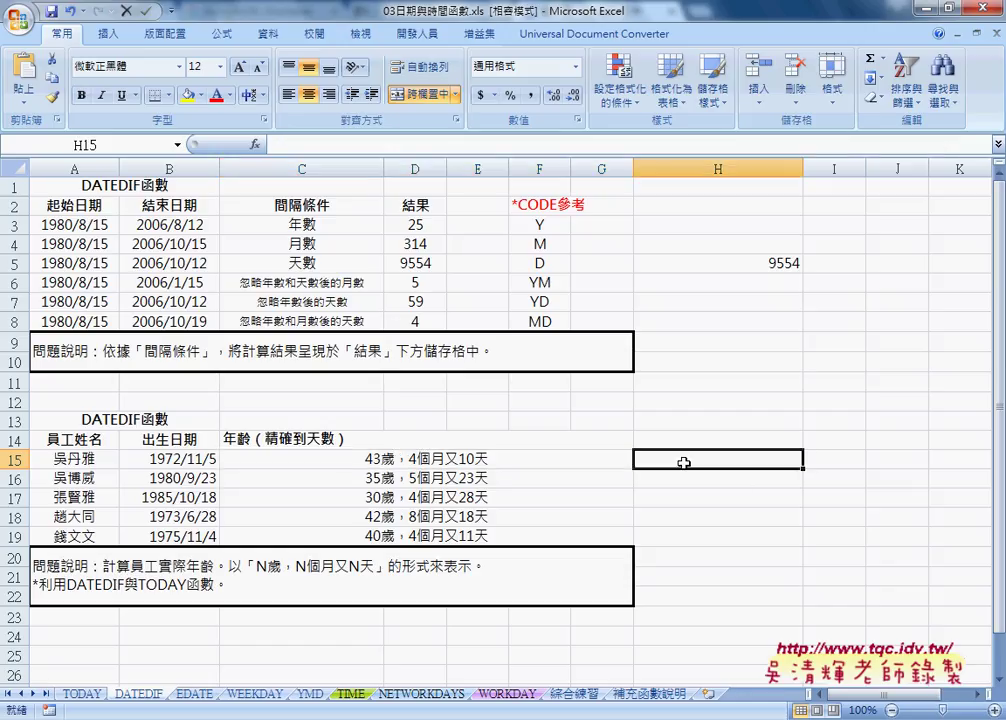
{"action": "left_click_drag", "start_coordinate": [727, 462], "coordinate": [722, 536]}
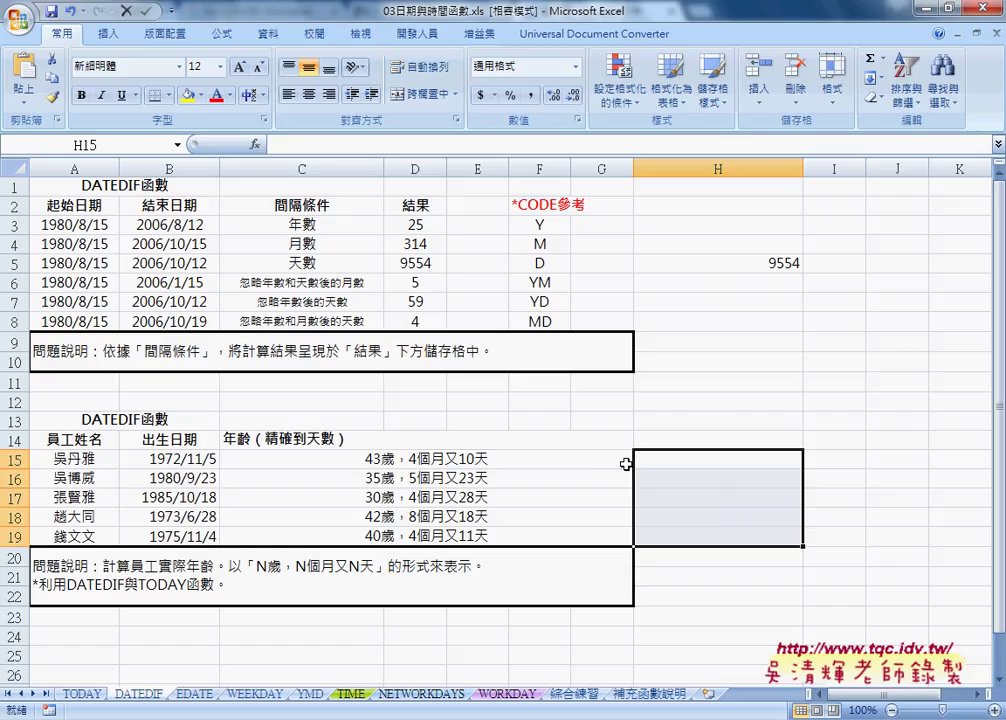
{"action": "left_click", "coordinate": [504, 459]}
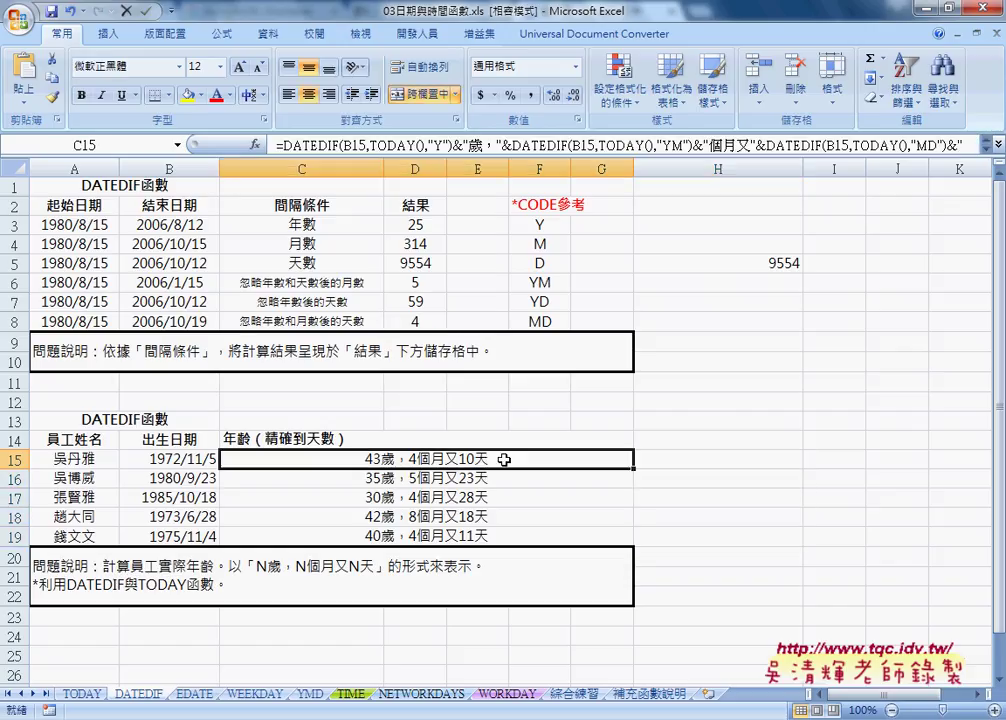
{"action": "left_click", "coordinate": [714, 458]}
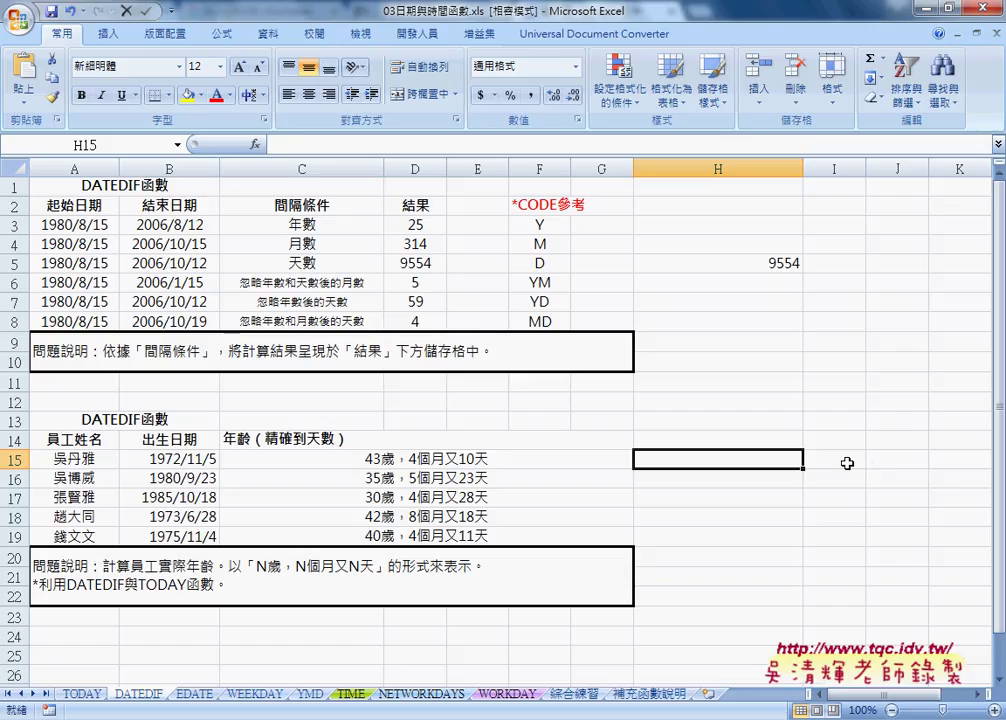
Step: Open Visual Basic from the Developer tab, insert Module1 into the project, and enlarge the editor
{"action": "left_click", "coordinate": [416, 33]}
{"action": "left_click", "coordinate": [43, 72]}
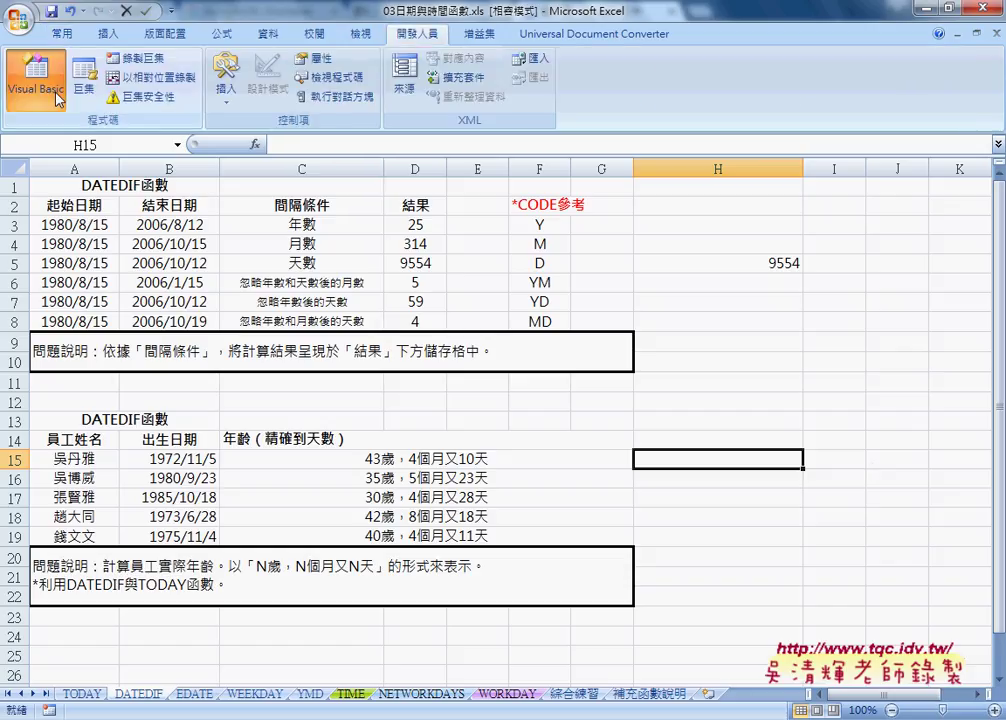
{"action": "left_click_drag", "start_coordinate": [448, 231], "coordinate": [545, 233]}
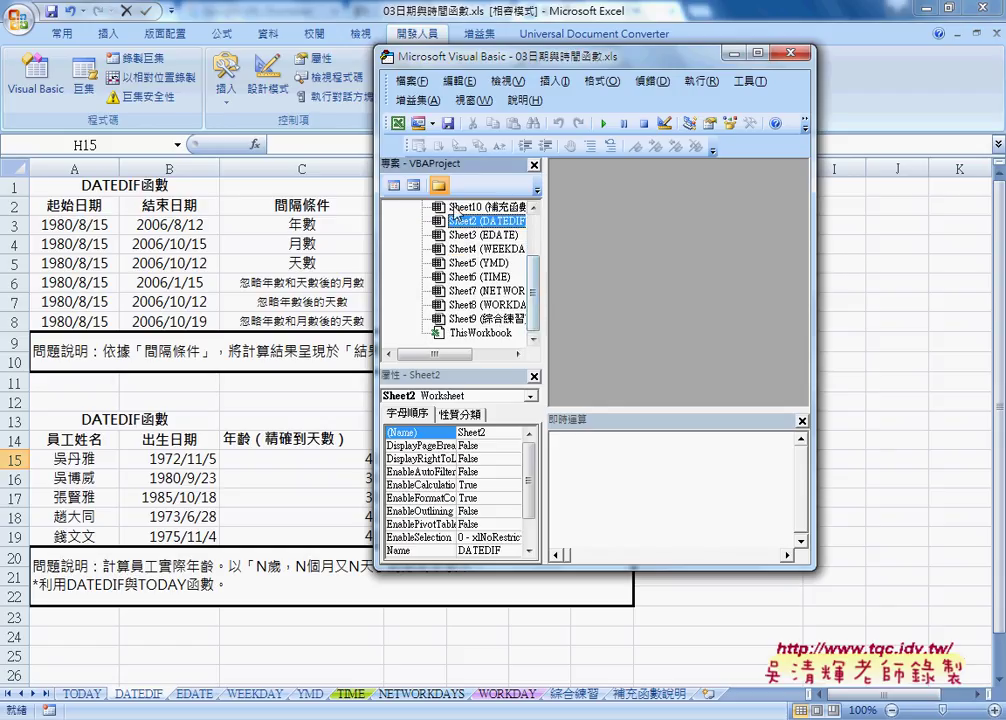
{"action": "right_click", "coordinate": [456, 207]}
{"action": "mouse_move", "coordinate": [530, 280]}
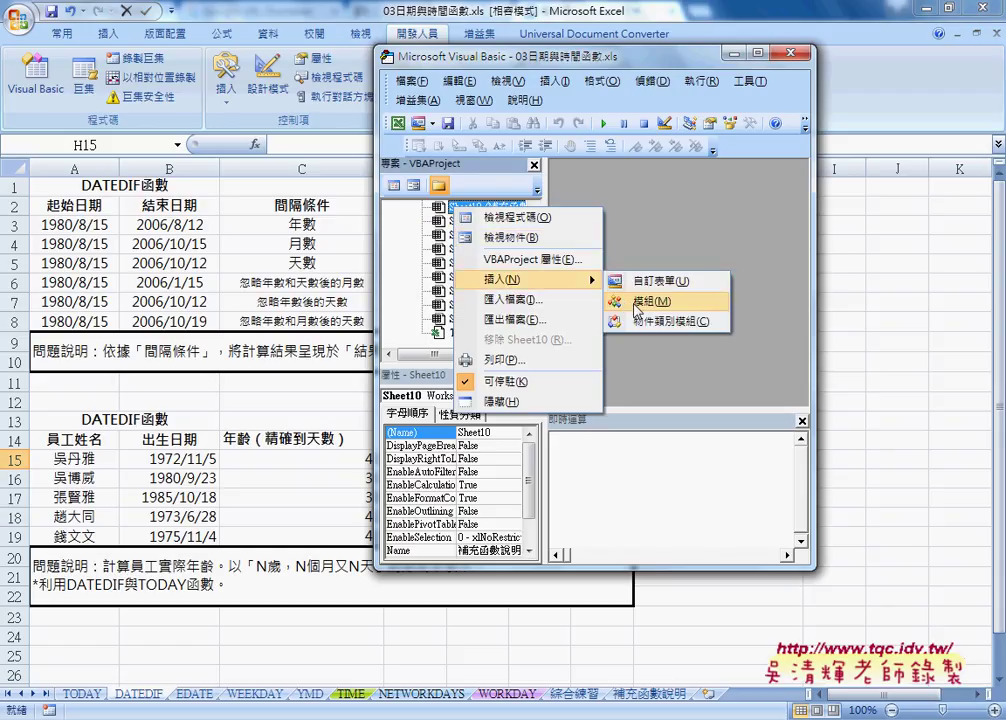
{"action": "left_click", "coordinate": [633, 305]}
{"action": "left_click_drag", "start_coordinate": [429, 53], "coordinate": [172, 58]}
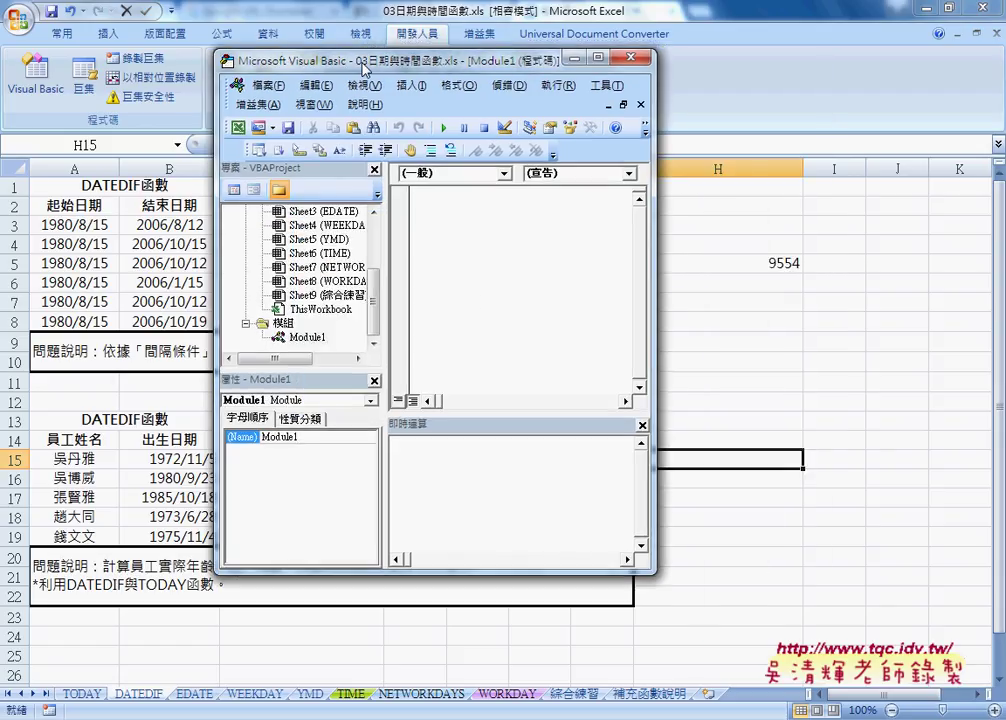
{"action": "left_click_drag", "start_coordinate": [558, 219], "coordinate": [712, 220]}
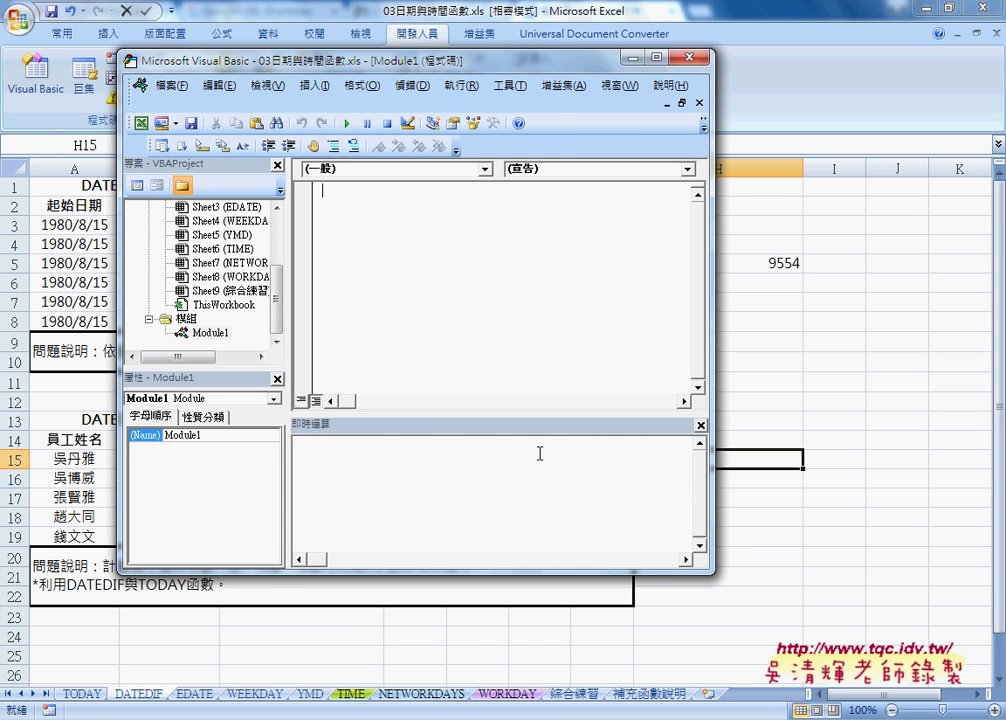
Step: Copy the 年齡 macro code from the Google Doc and paste it into Module1
{"action": "key", "text": "alt+Tab"}
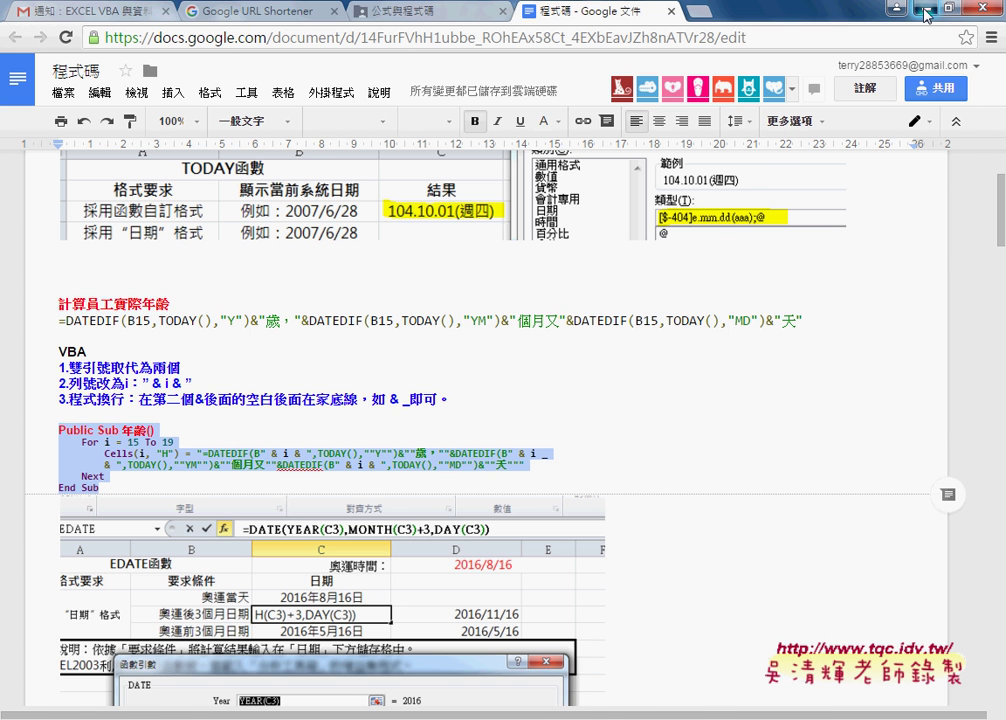
{"action": "key", "text": "alt+Tab"}
{"action": "right_click", "coordinate": [456, 279]}
{"action": "left_click", "coordinate": [498, 328]}
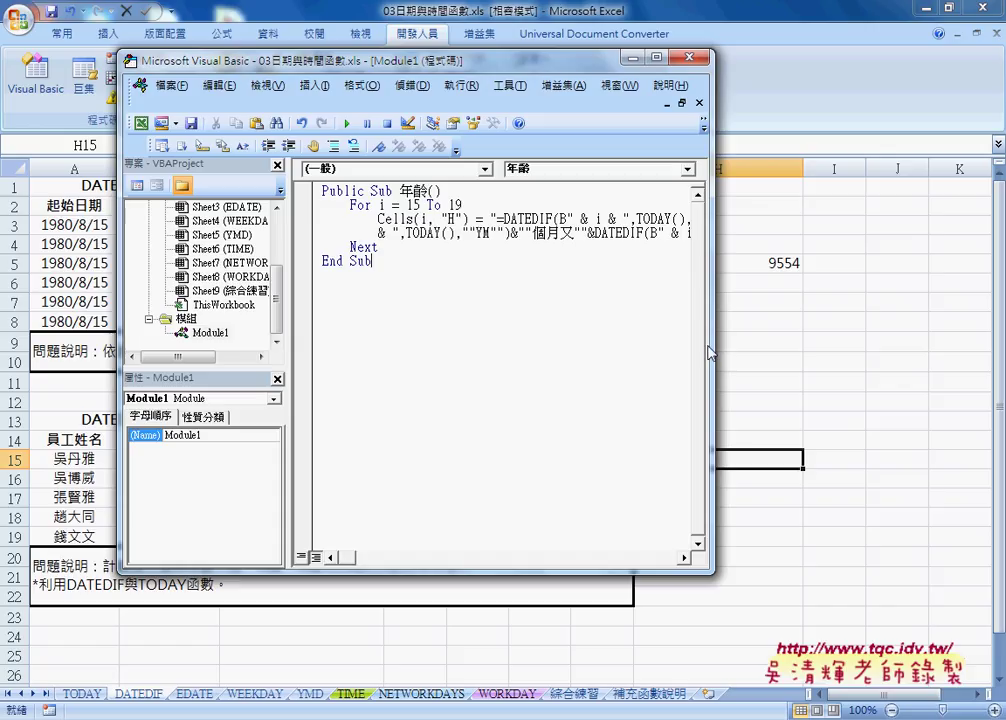
Step: Run the 年齡 macro from the code window to fill H15:H19 with ages
{"action": "left_click_drag", "start_coordinate": [710, 320], "coordinate": [565, 300]}
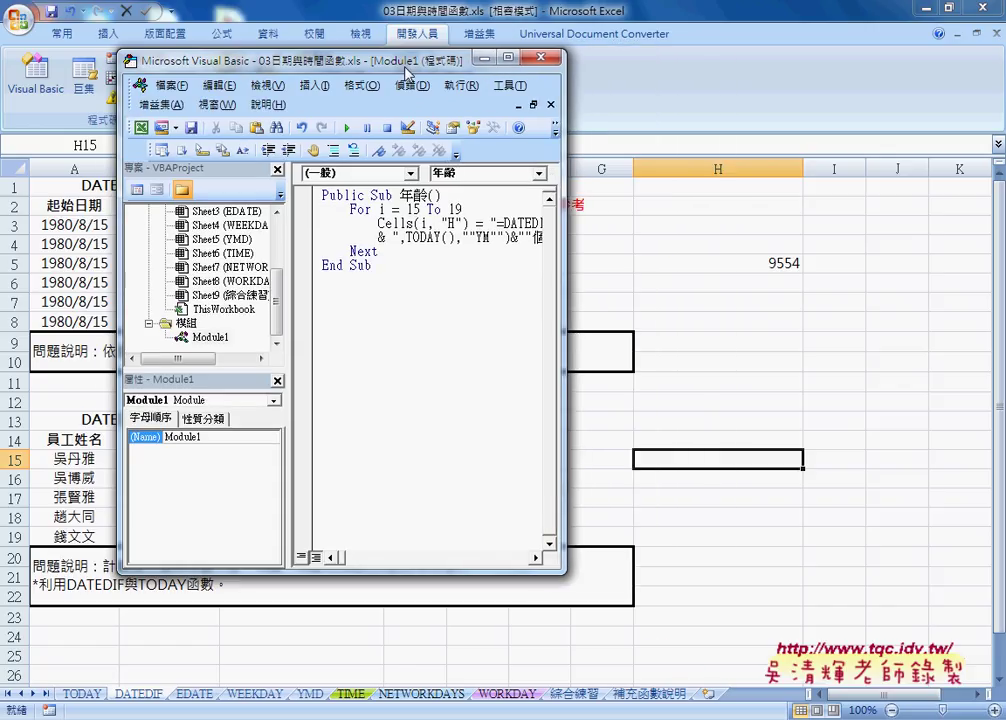
{"action": "left_click_drag", "start_coordinate": [406, 72], "coordinate": [163, 125]}
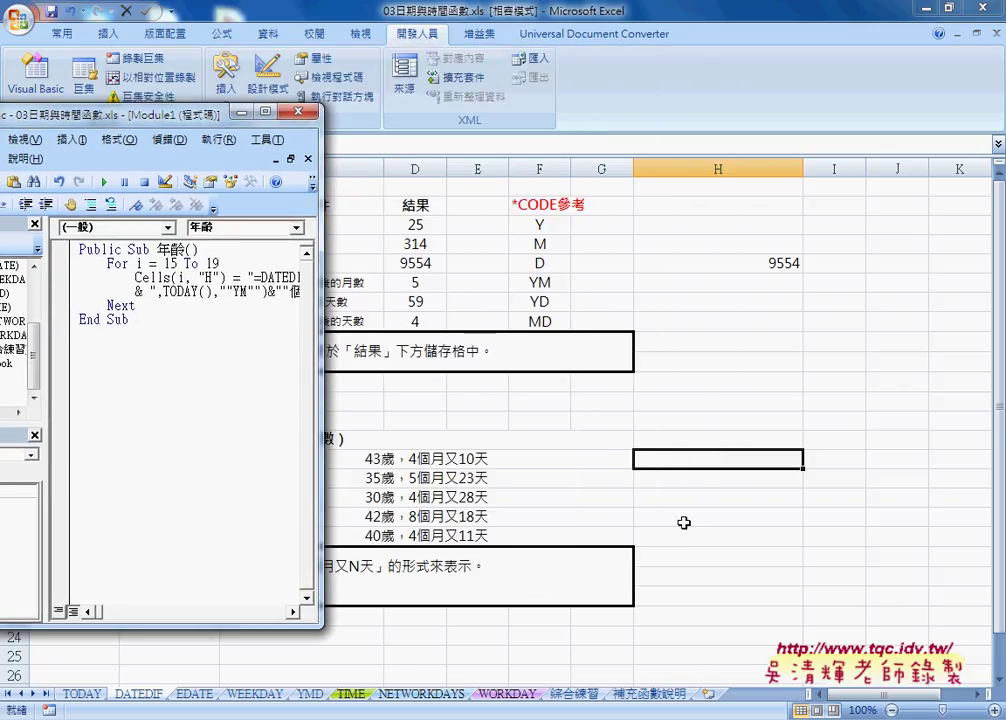
{"action": "left_click", "coordinate": [161, 277]}
{"action": "left_click", "coordinate": [105, 184]}
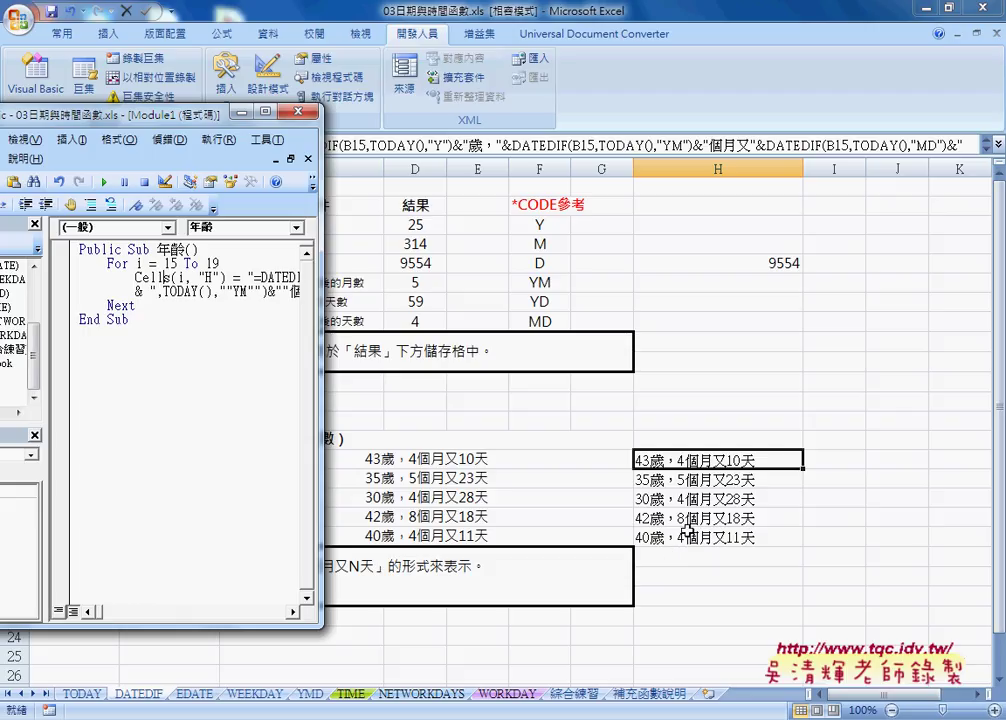
Step: Close the editor and compare the formulas written into column H with C15's original
{"action": "left_click", "coordinate": [228, 86]}
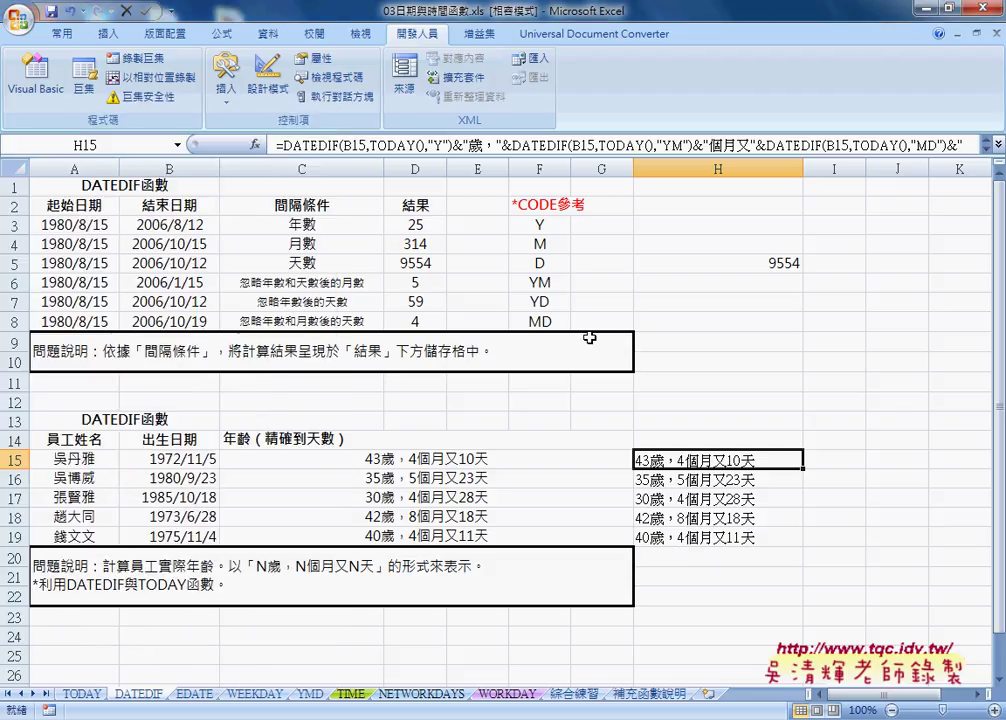
{"action": "left_click", "coordinate": [766, 478]}
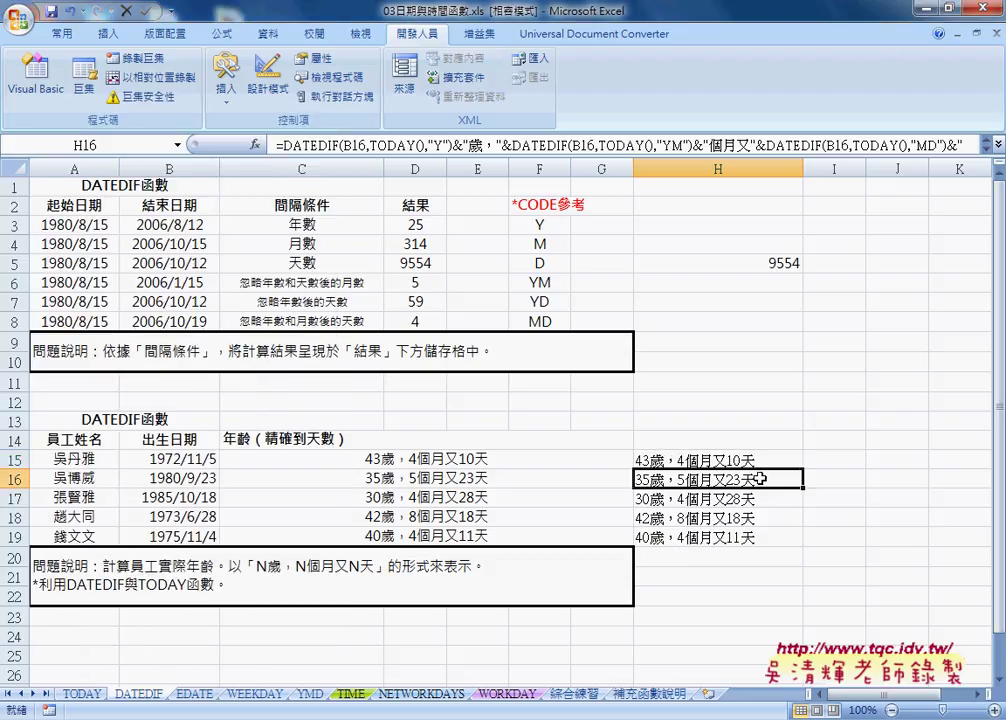
{"action": "left_click", "coordinate": [760, 459]}
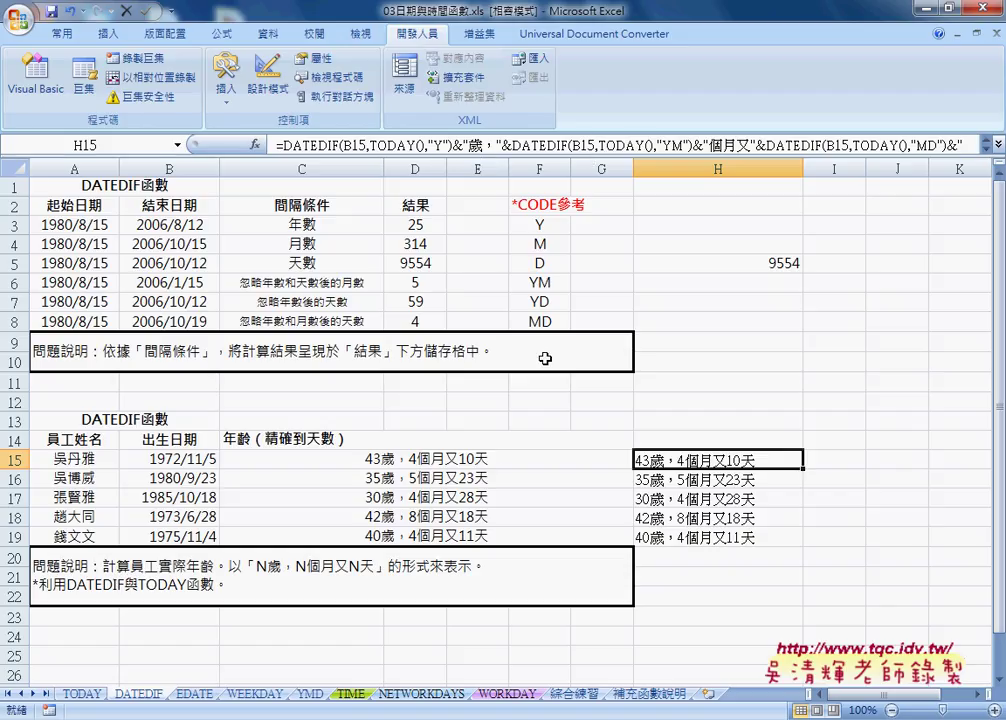
{"action": "left_click", "coordinate": [514, 460]}
Step: Compare H15's macro-written age formula with the original formula in C15
{"action": "left_click", "coordinate": [676, 461]}
{"action": "left_click", "coordinate": [465, 461]}
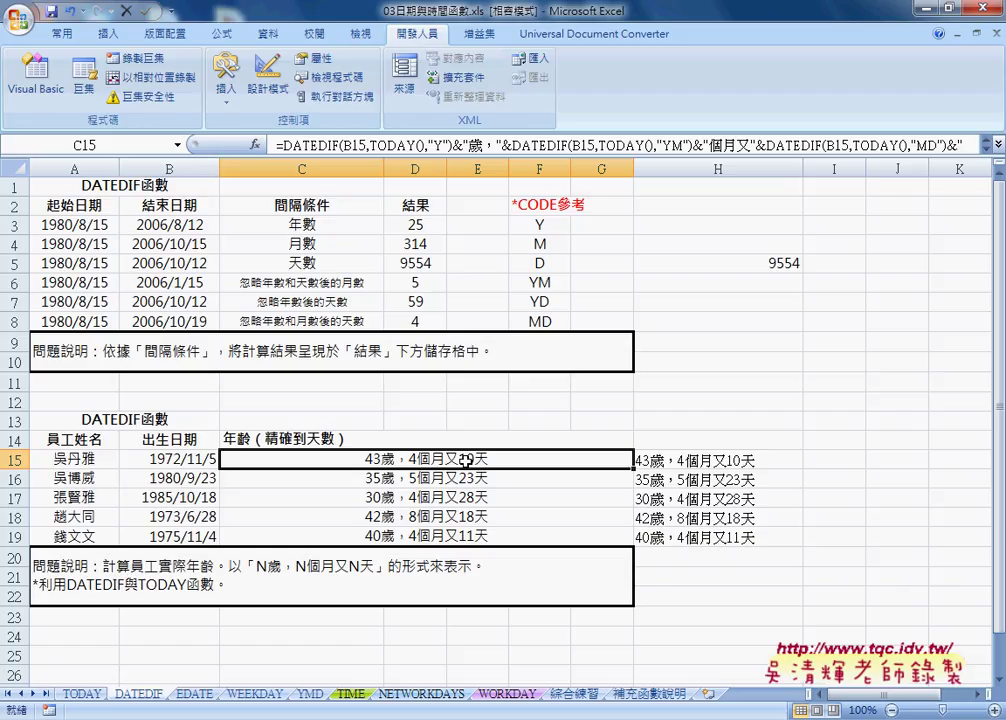
{"action": "left_click", "coordinate": [700, 461]}
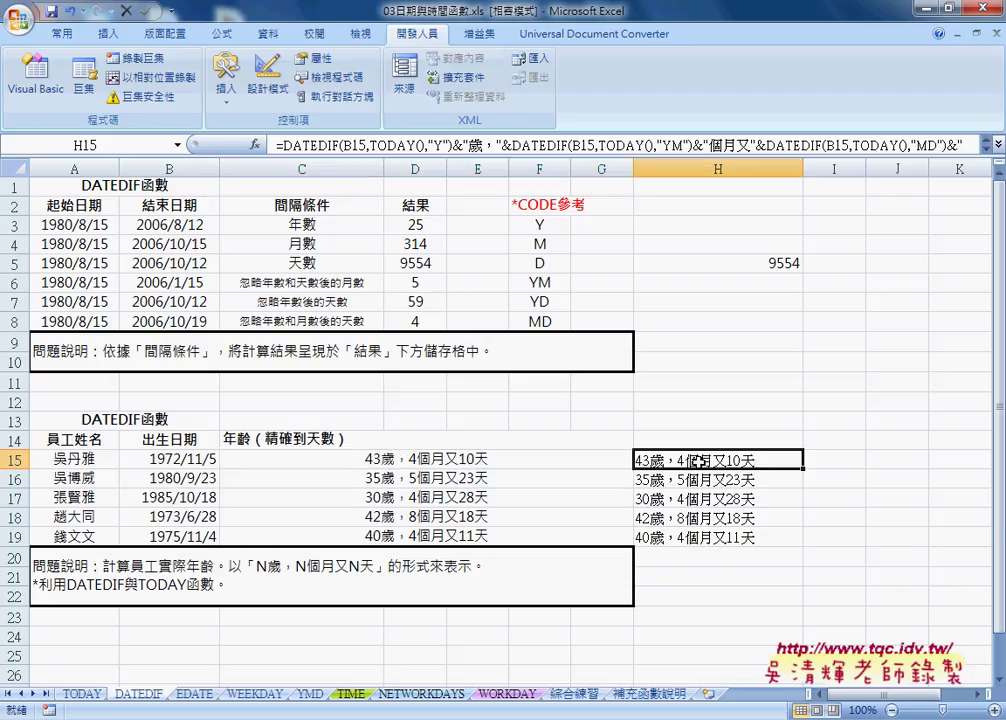
Step: Draw a Form Controls button beside H15 and assign it the 年齡 macro
{"action": "left_click", "coordinate": [225, 85]}
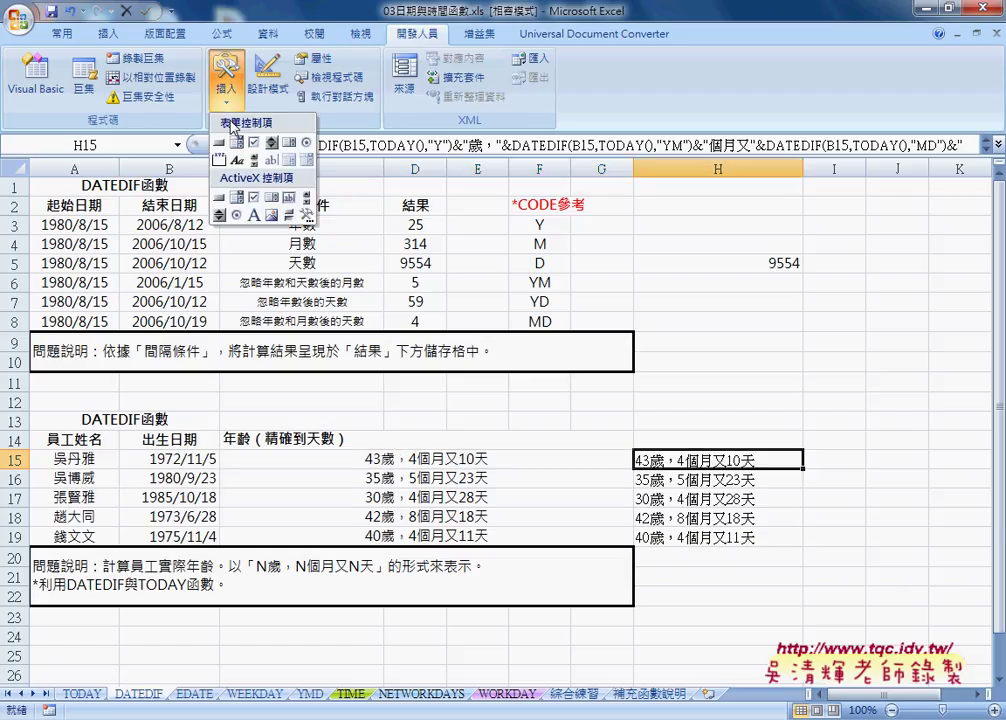
{"action": "left_click", "coordinate": [223, 146]}
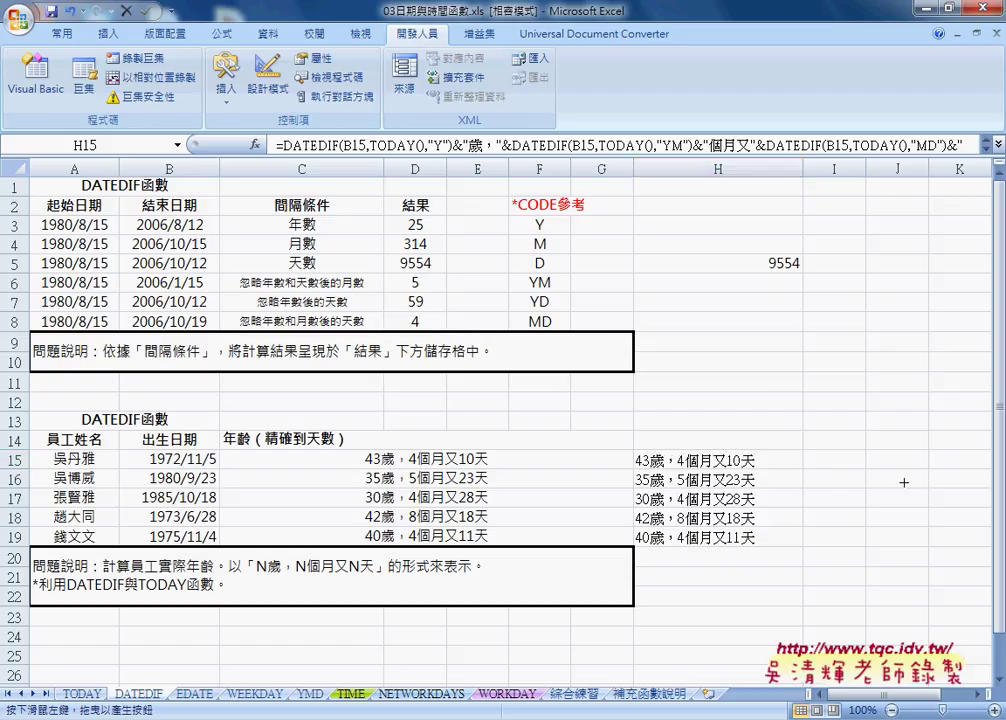
{"action": "left_click_drag", "start_coordinate": [826, 449], "coordinate": [931, 484]}
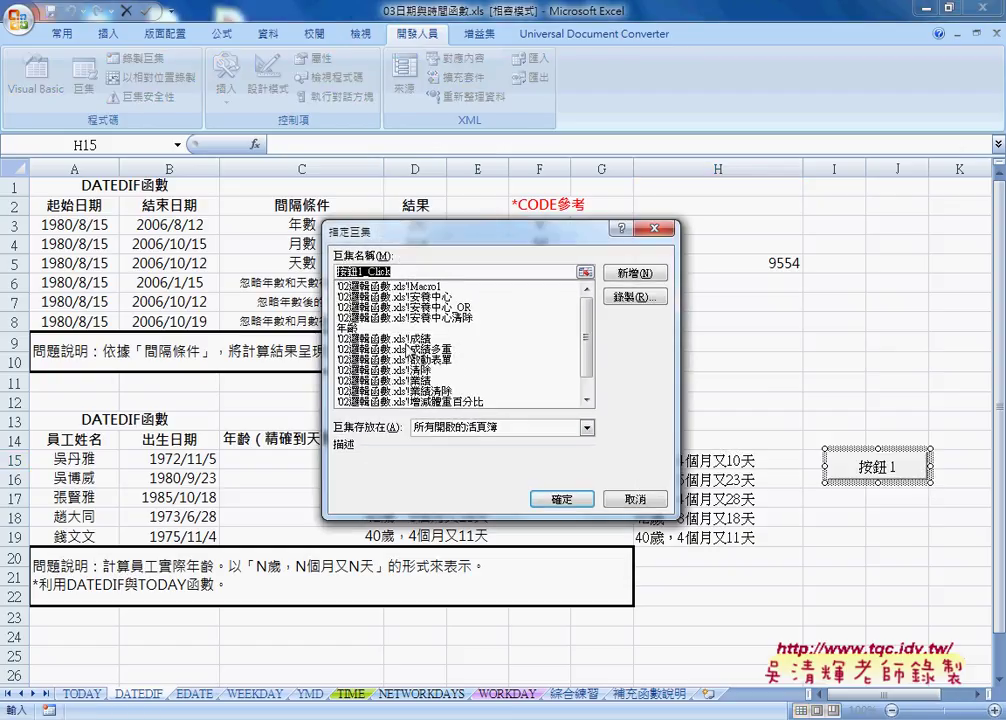
{"action": "left_click", "coordinate": [350, 327]}
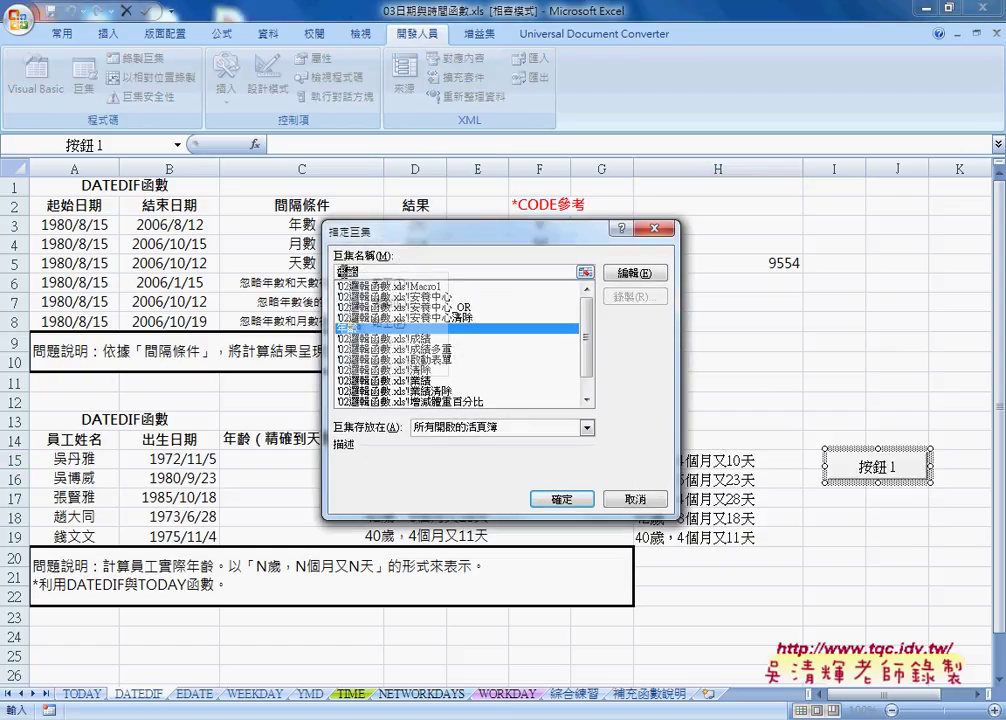
{"action": "right_click", "coordinate": [268, 212]}
{"action": "left_click", "coordinate": [495, 298]}
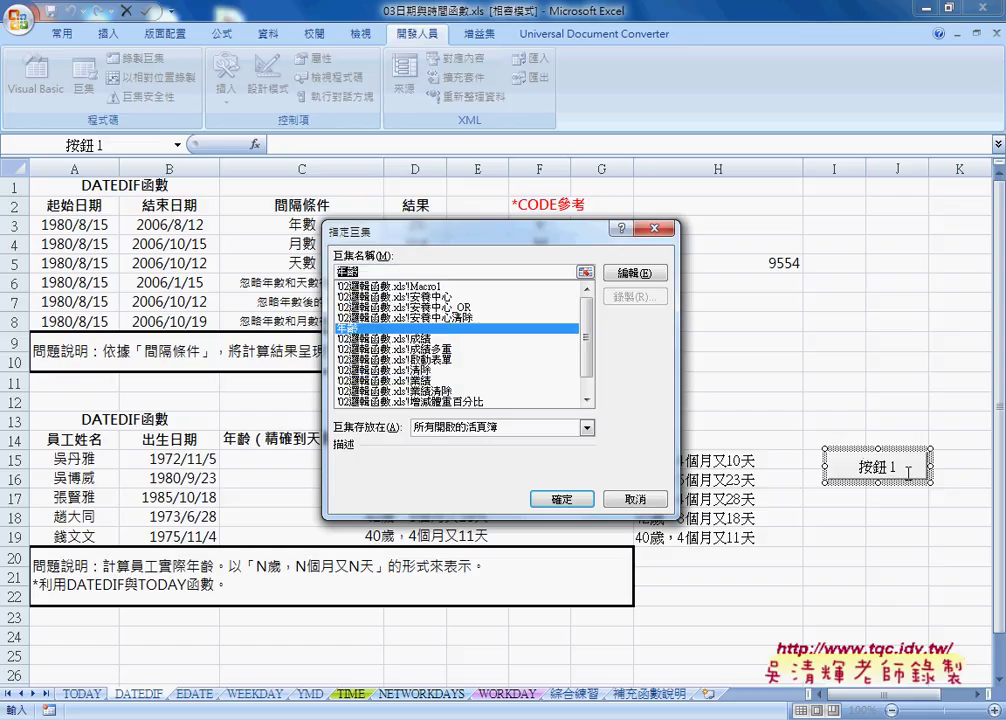
{"action": "left_click", "coordinate": [560, 498]}
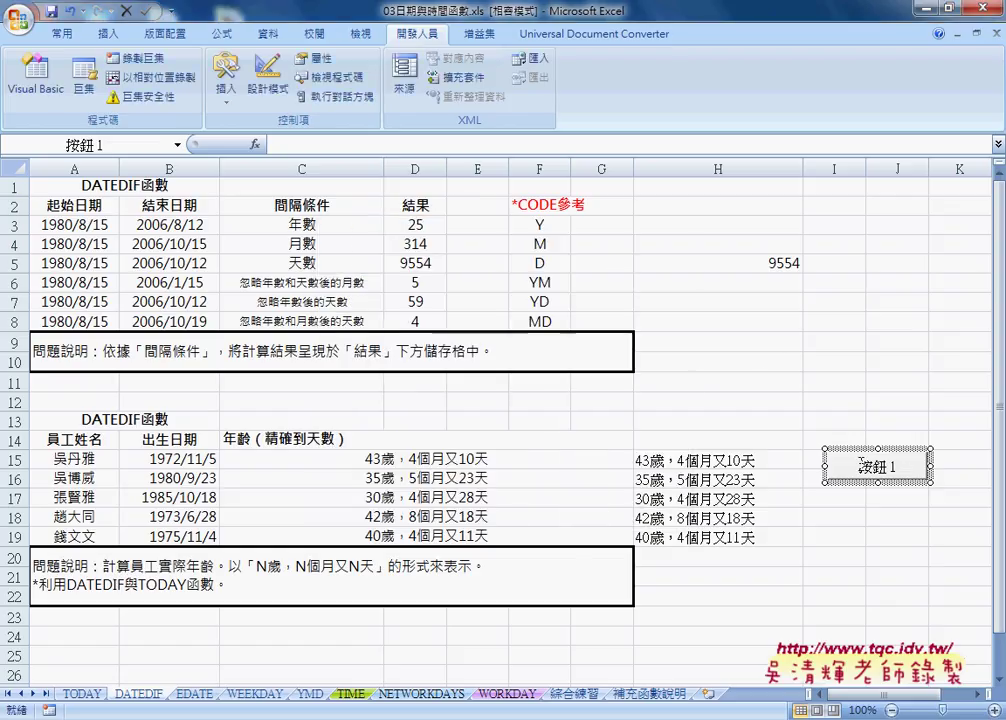
Step: Caption the button 年齡, then select the age results in H15:H19
{"action": "left_click", "coordinate": [862, 463]}
{"action": "key", "text": "Delete"}
{"action": "key", "text": "Delete"}
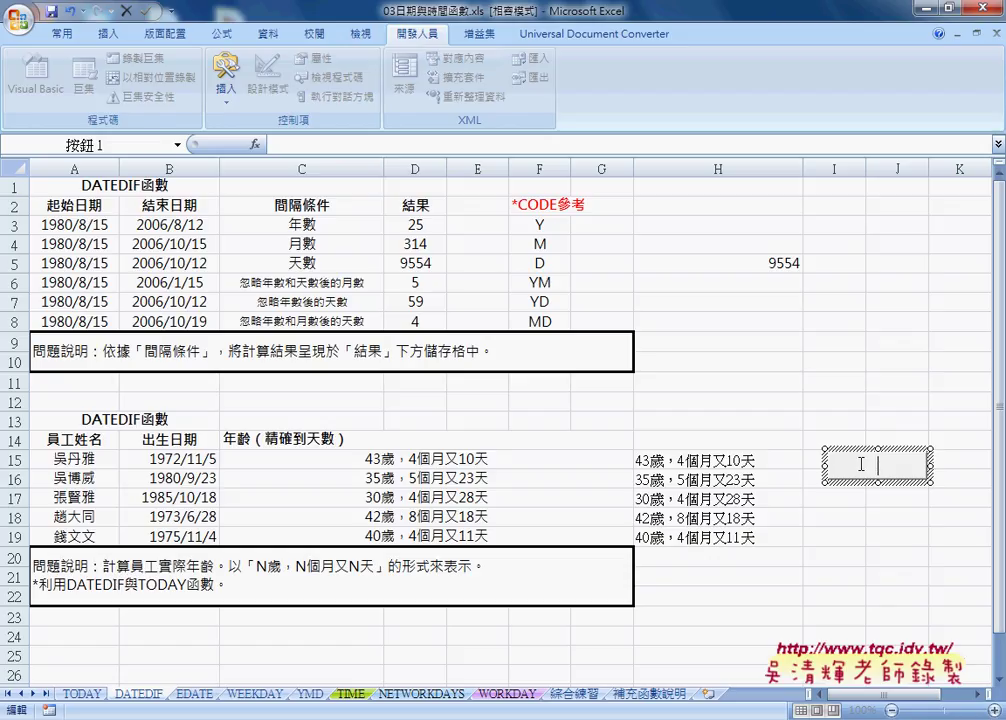
{"action": "type", "text": "年齡"}
{"action": "left_click_drag", "start_coordinate": [714, 460], "coordinate": [751, 534]}
Step: Clear H15:H19, rerun the 年齡 macro, and check each refilled age from H15 to H19
{"action": "key", "text": "Delete"}
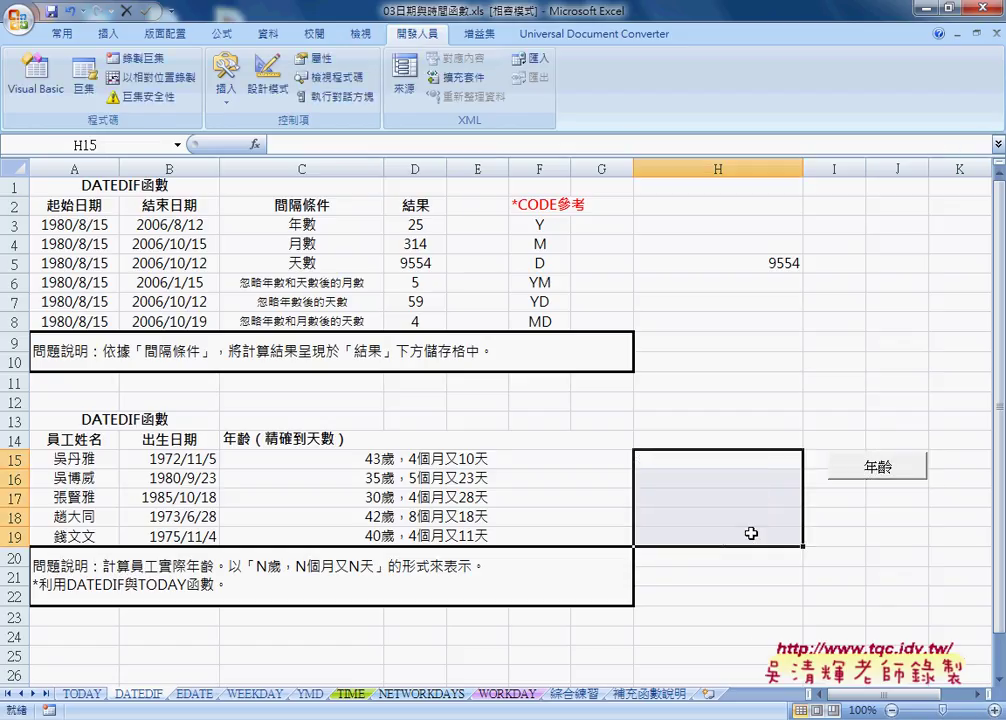
{"action": "left_click", "coordinate": [852, 466]}
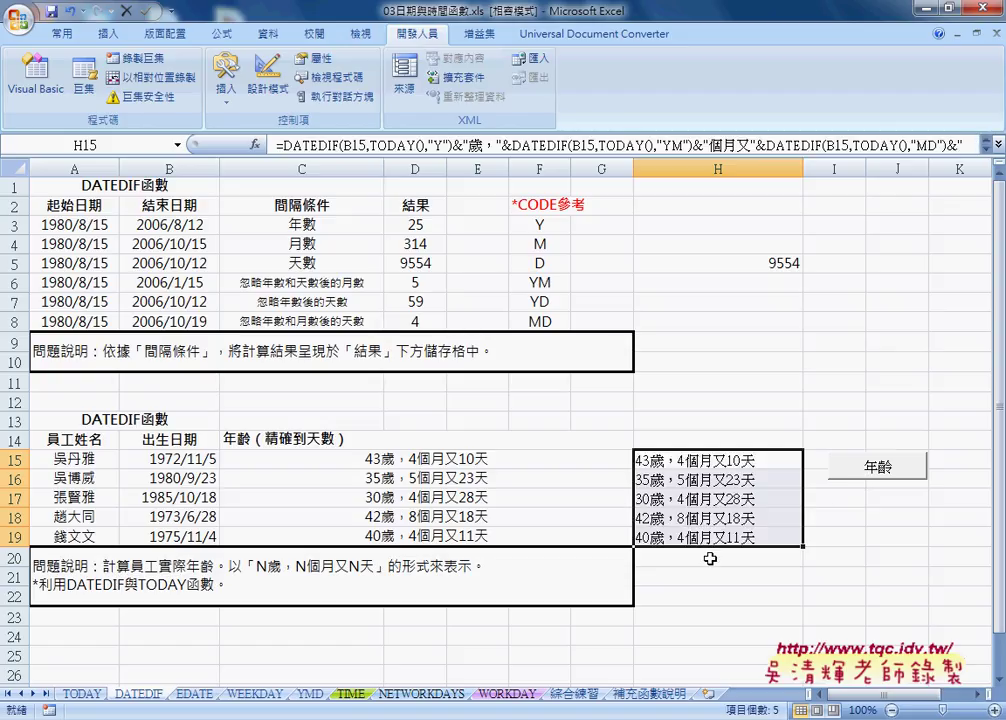
{"action": "left_click", "coordinate": [673, 460]}
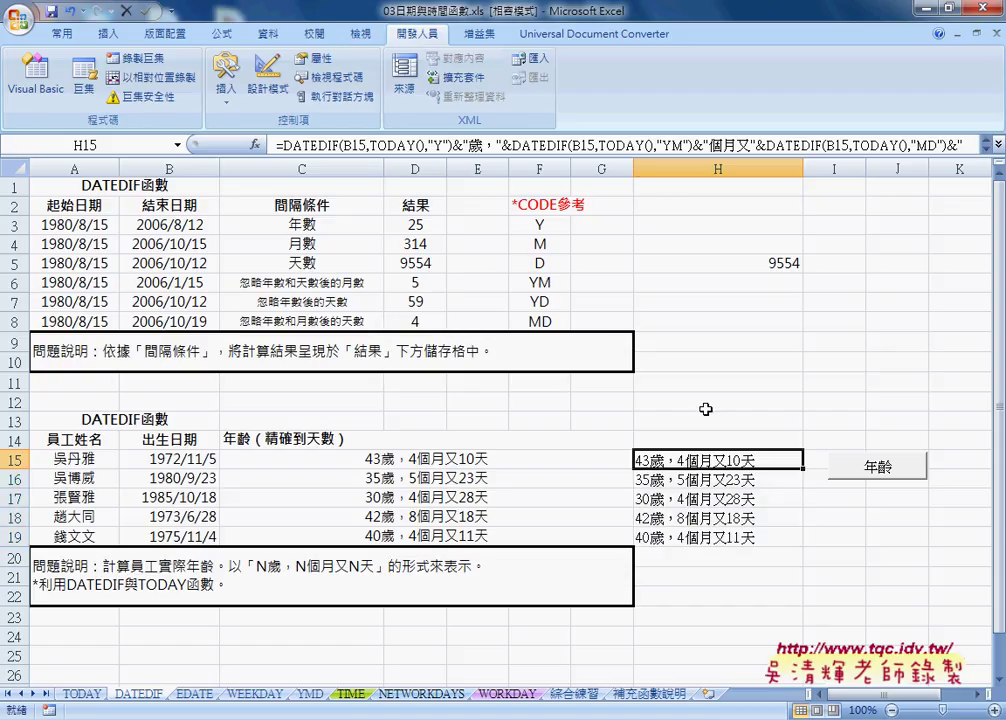
{"action": "left_click", "coordinate": [700, 480]}
{"action": "left_click", "coordinate": [722, 498]}
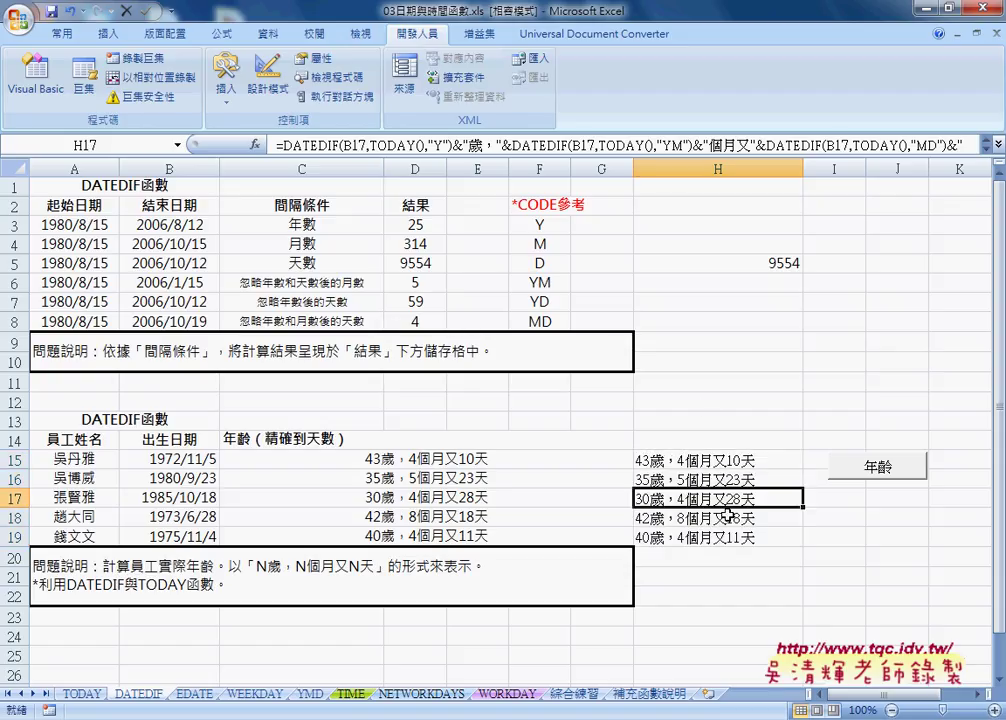
{"action": "left_click", "coordinate": [727, 515]}
{"action": "left_click", "coordinate": [722, 537]}
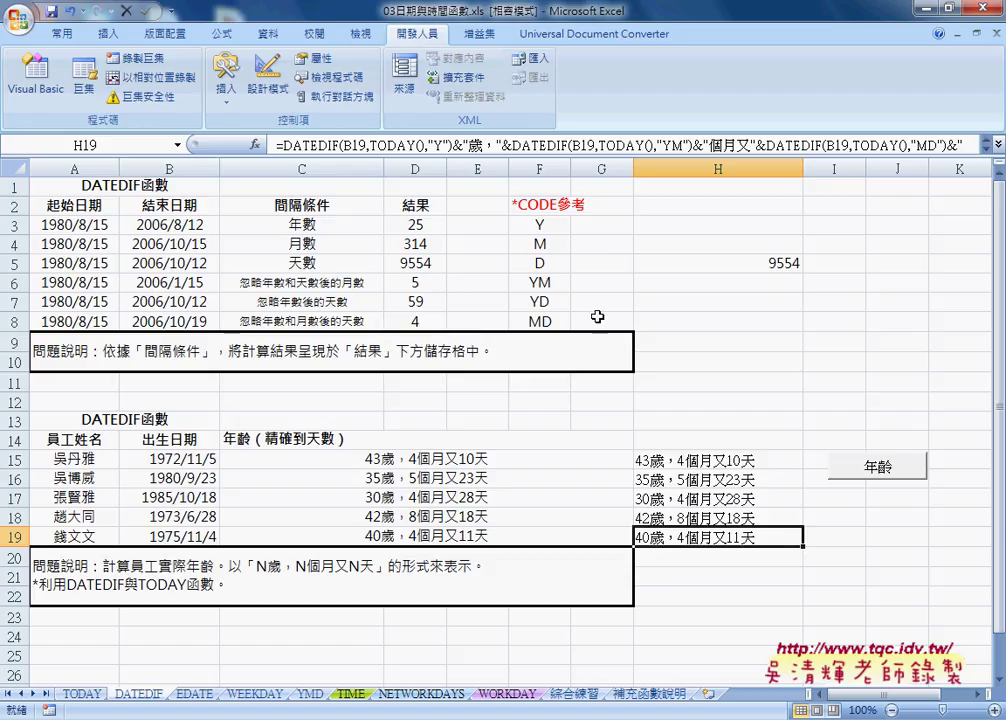
Step: Open the 年齡 button's macro code in the Visual Basic editor
{"action": "left_click", "coordinate": [700, 460]}
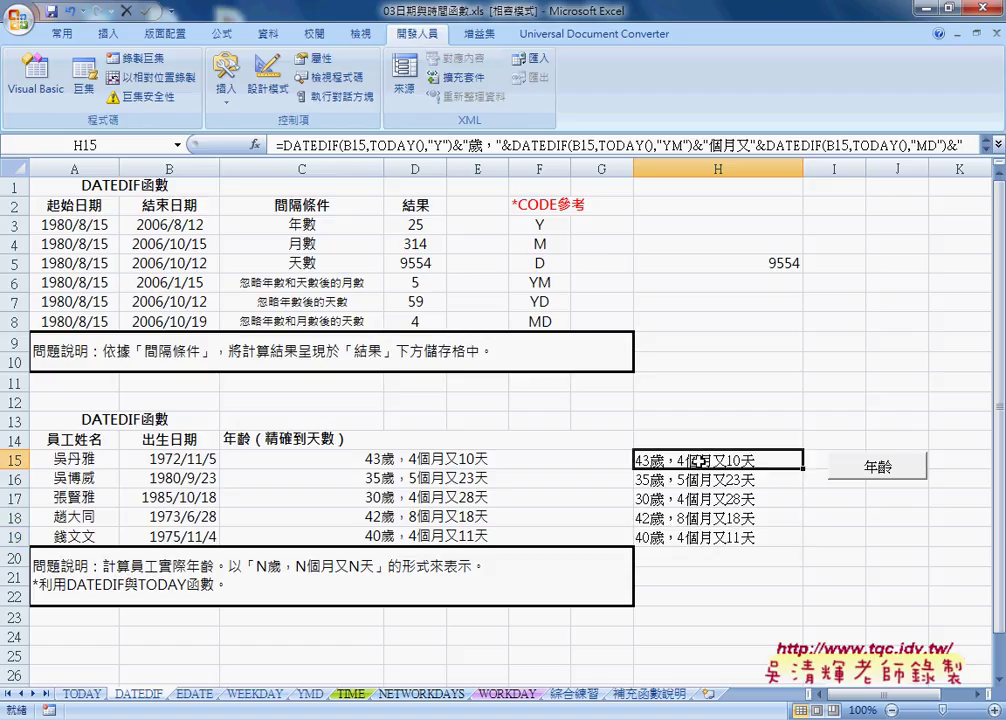
{"action": "right_click", "coordinate": [905, 475]}
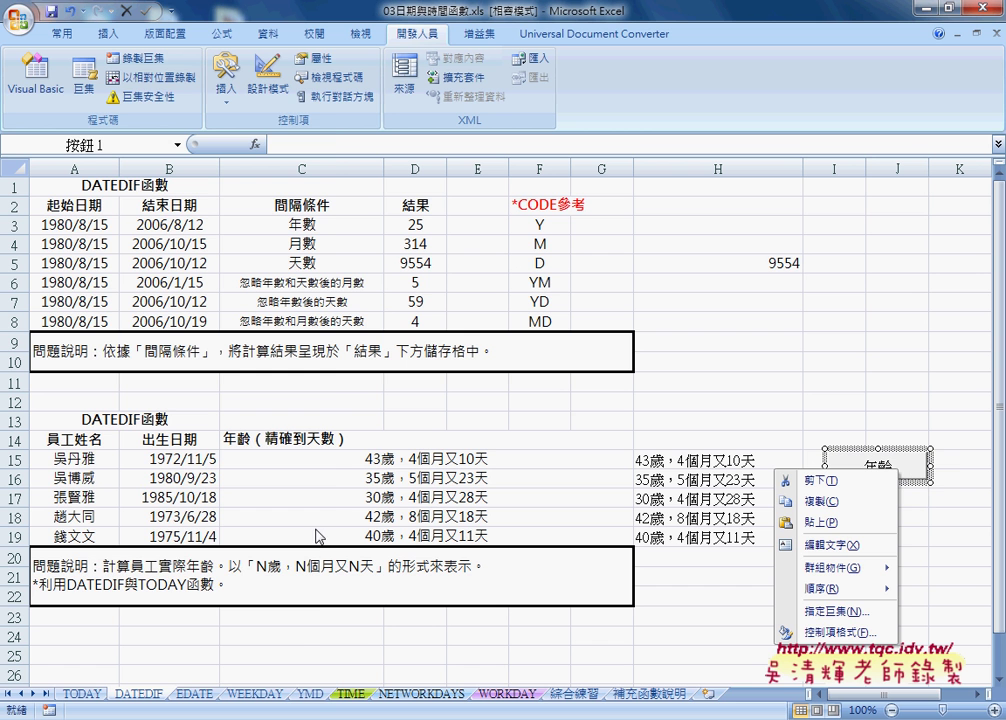
{"action": "left_click", "coordinate": [52, 92]}
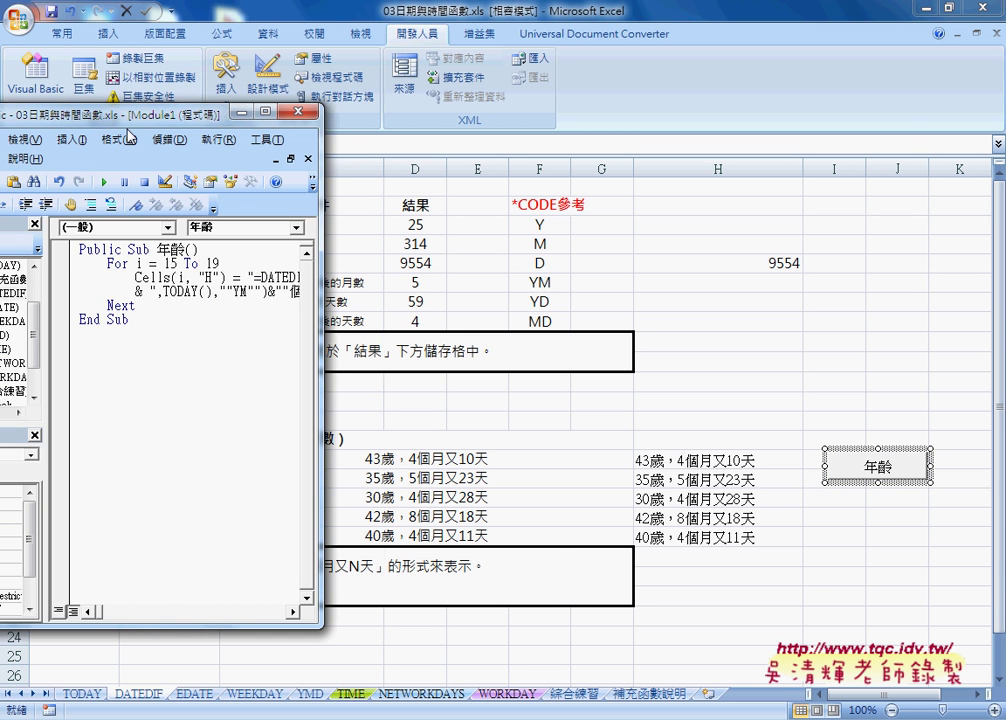
Step: Enlarge the code window and delete the For…Next loop from the 年齡 macro
{"action": "left_click_drag", "start_coordinate": [105, 112], "coordinate": [345, 89]}
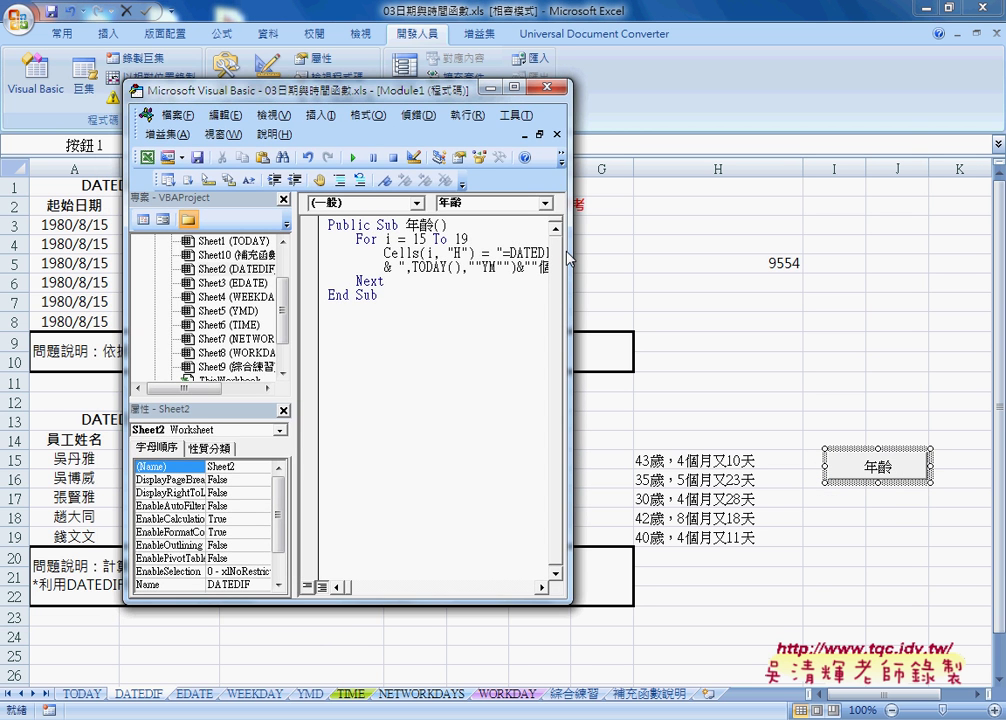
{"action": "left_click_drag", "start_coordinate": [557, 262], "coordinate": [955, 268]}
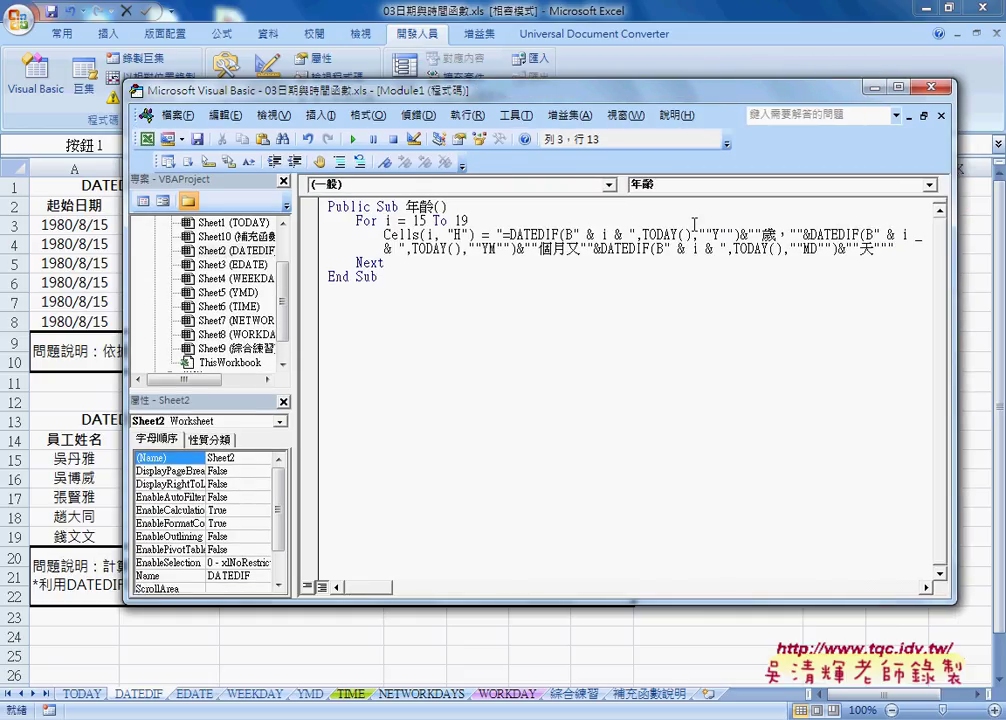
{"action": "left_click", "coordinate": [320, 115]}
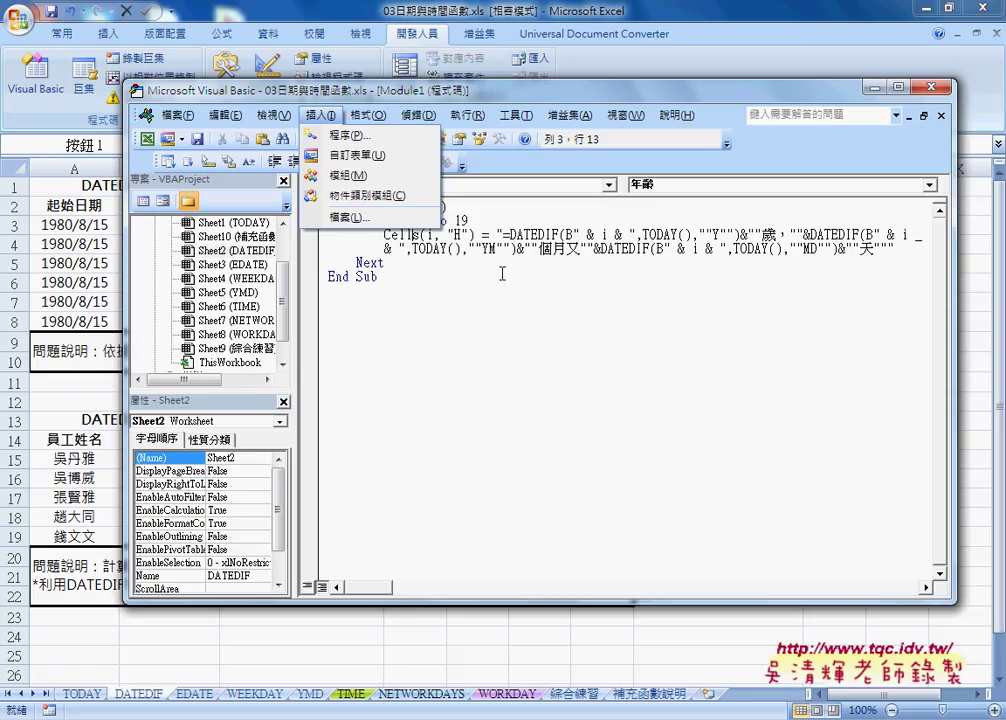
{"action": "key", "text": "m"}
{"action": "left_click_drag", "start_coordinate": [451, 265], "coordinate": [330, 220]}
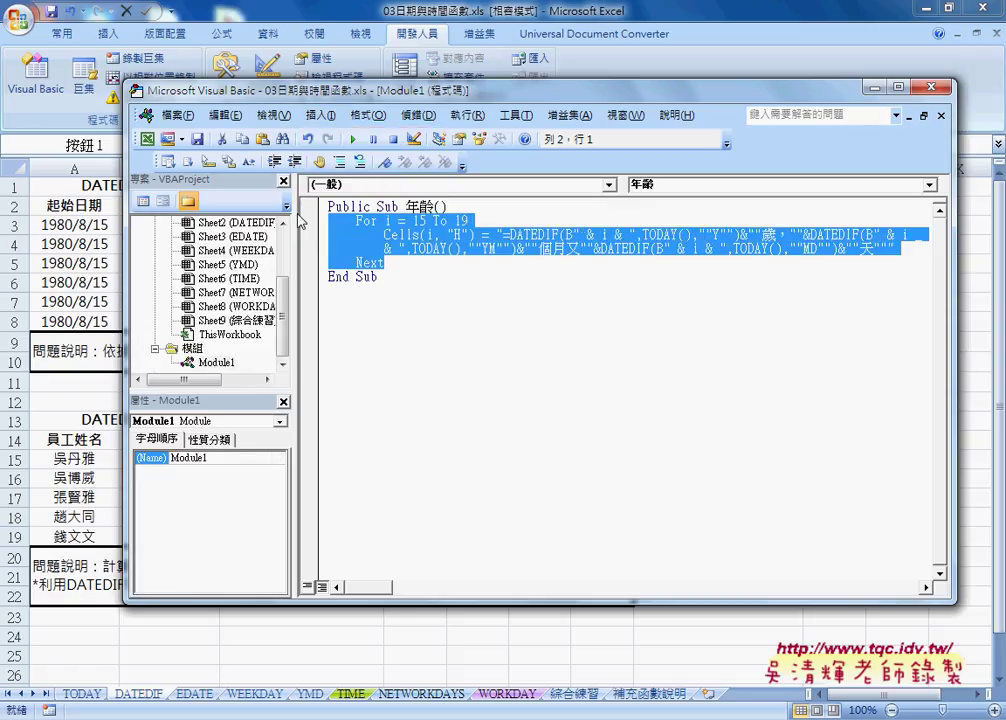
{"action": "key", "text": "Delete"}
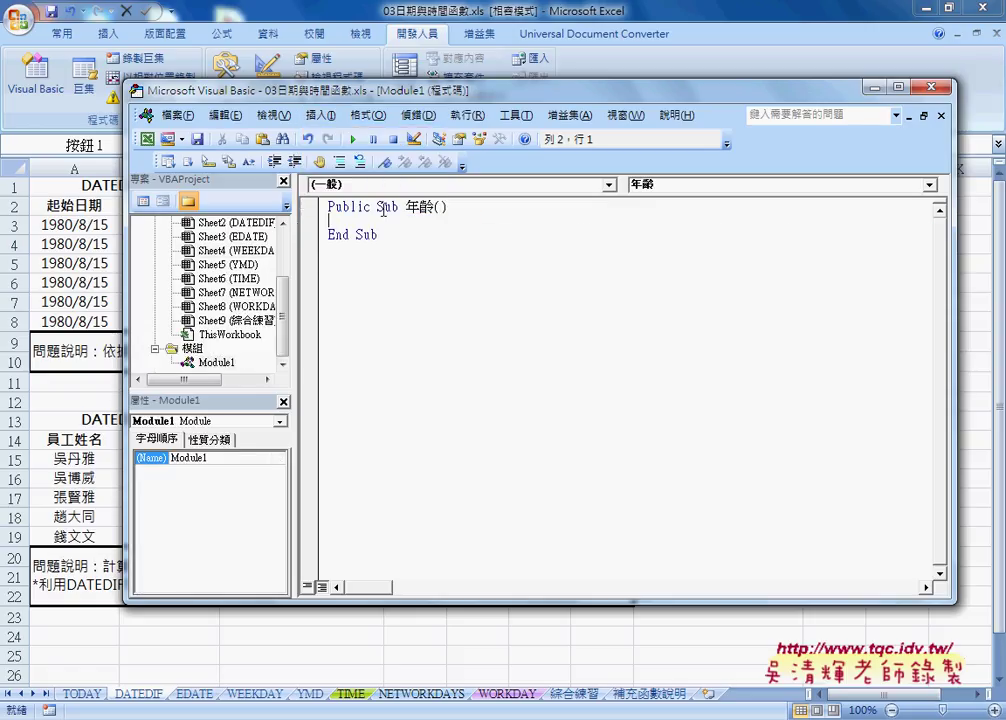
Step: Select the macro name 年齡 and bring up Insert > Procedure
{"action": "double_click", "coordinate": [420, 206]}
{"action": "left_click", "coordinate": [320, 114]}
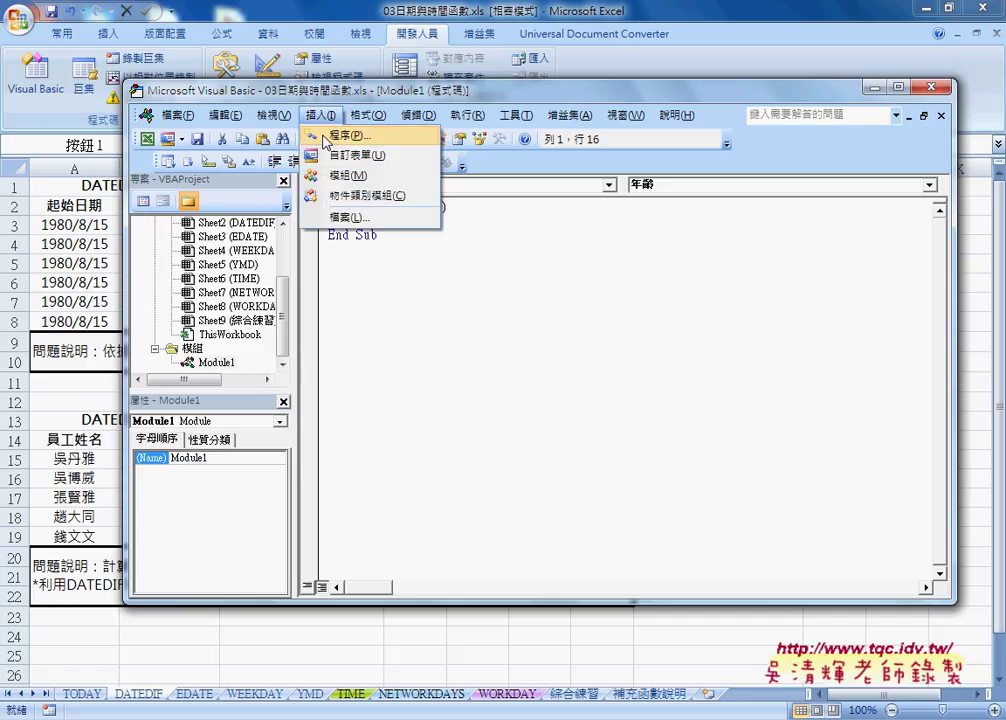
{"action": "left_click", "coordinate": [324, 140]}
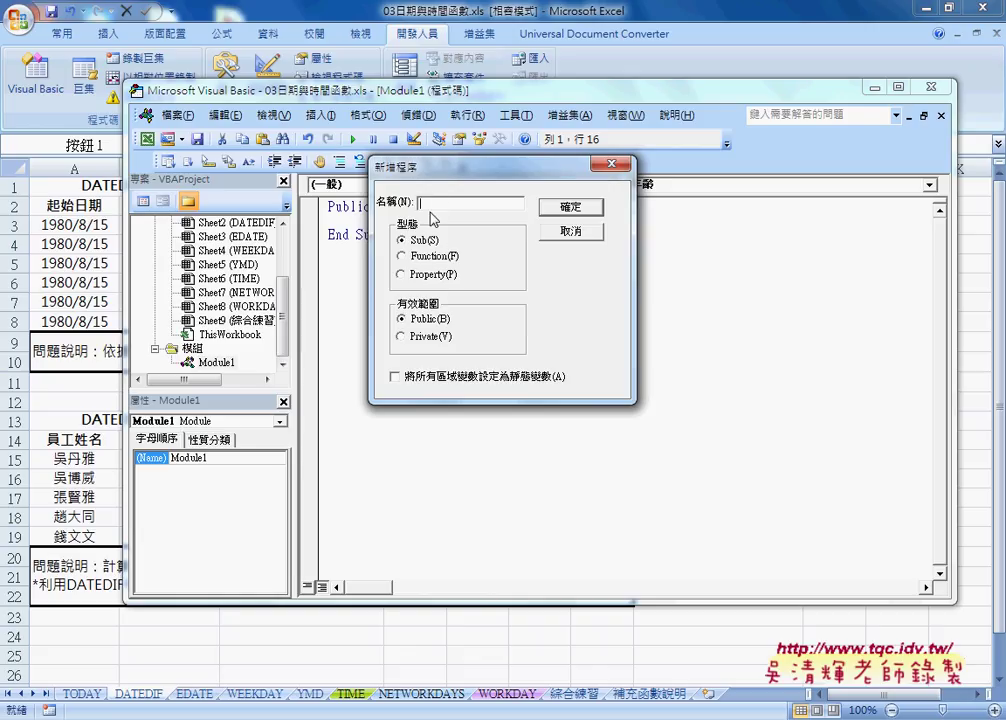
Step: Cancel Add Procedure and narrow the VBA window so the worksheet shows beside Sub 年齡
{"action": "left_click_drag", "start_coordinate": [427, 168], "coordinate": [395, 258]}
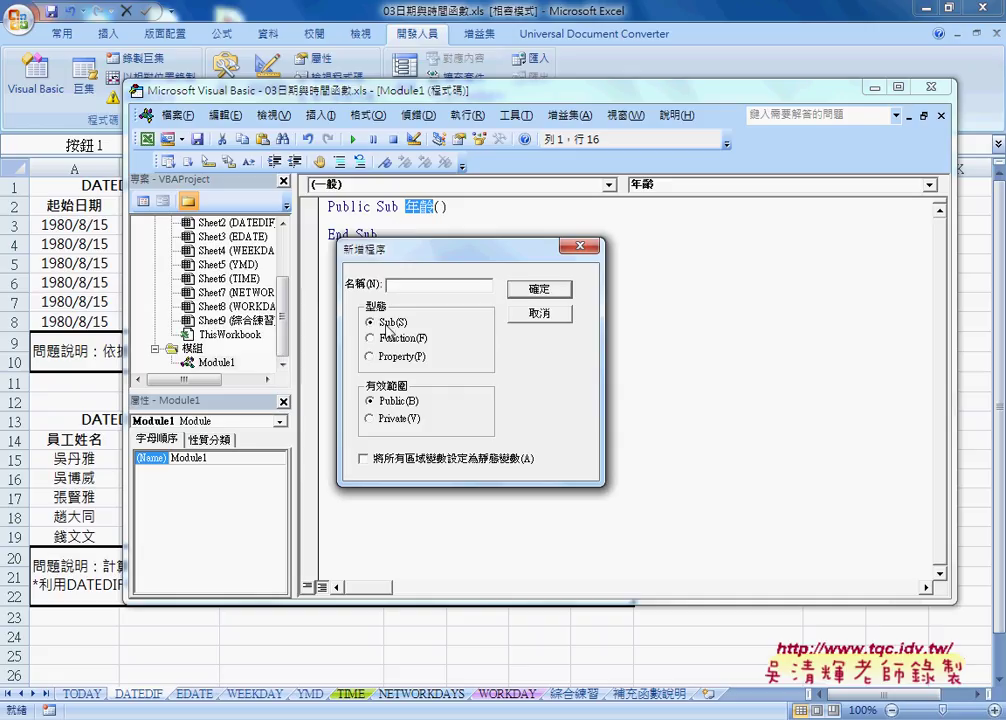
{"action": "left_click", "coordinate": [539, 313]}
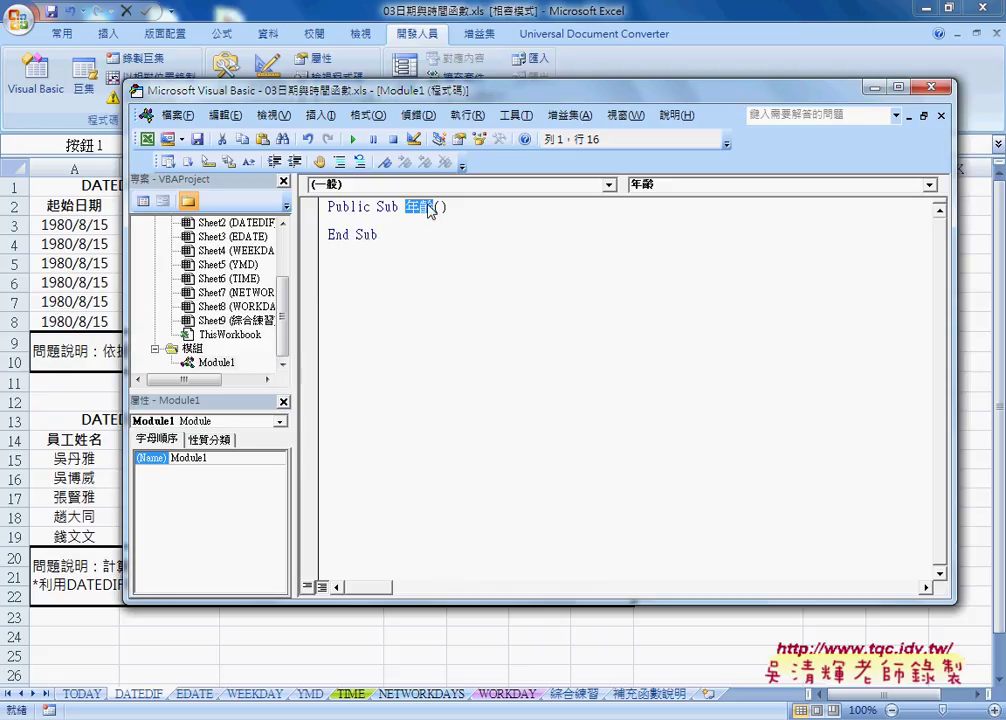
{"action": "left_click", "coordinate": [417, 219]}
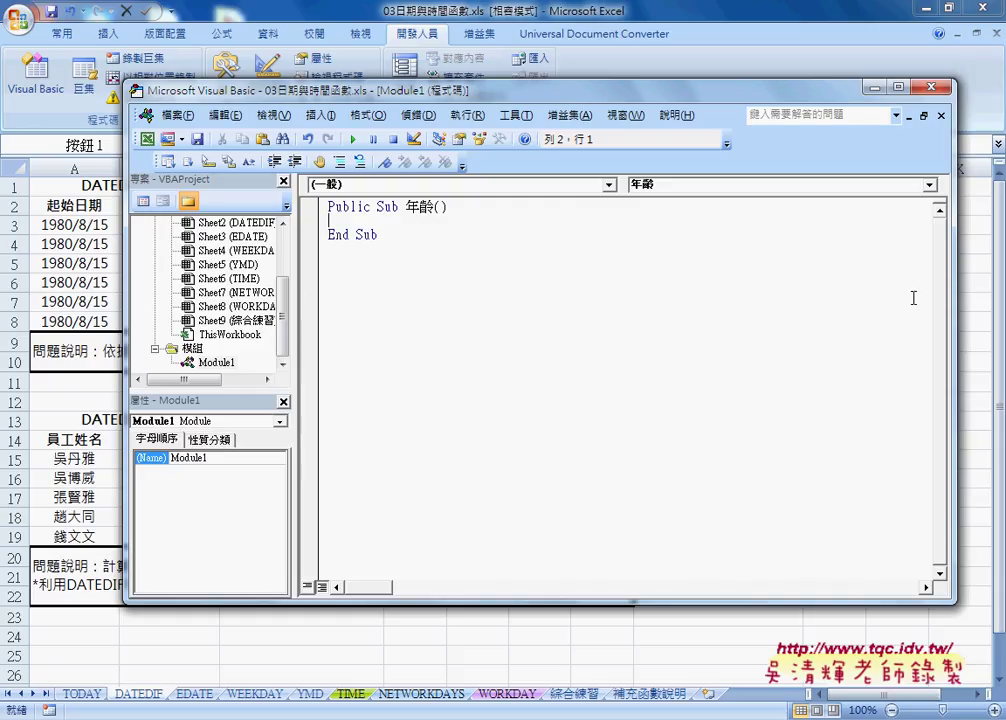
{"action": "left_click_drag", "start_coordinate": [954, 296], "coordinate": [602, 306]}
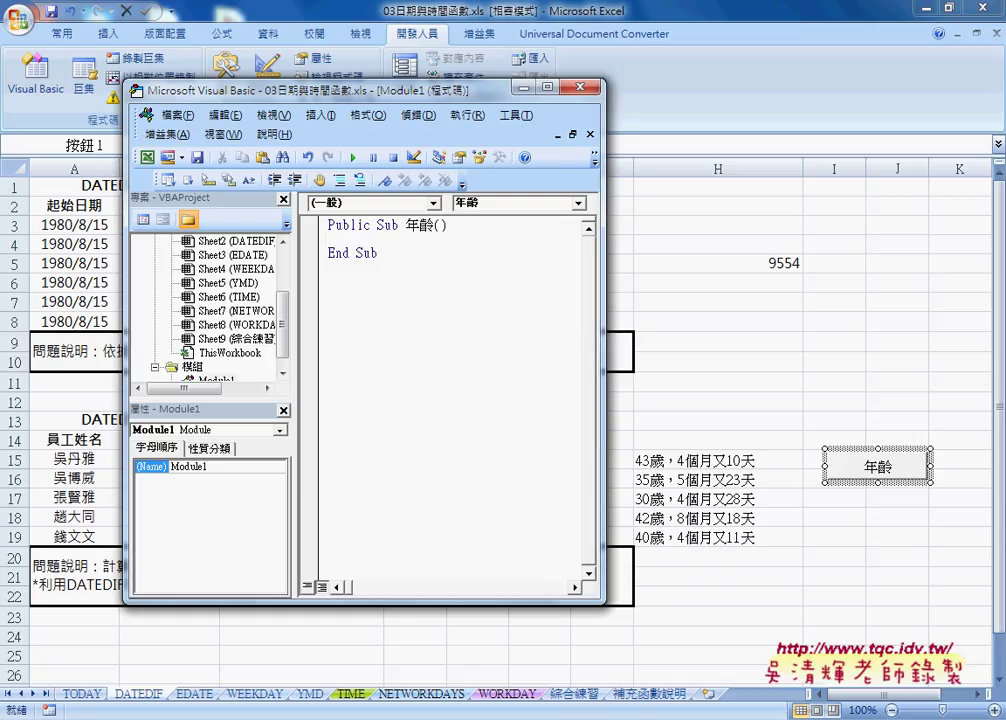
Step: Write a For i = 15 To 19 … Next loop setting Cells(i,"H") = "" in Sub 年齡
{"action": "type", "text": "for "}
{"action": "type", "text": "i="}
{"action": "type", "text": "15 to "}
{"action": "type", "text": "19"}
{"action": "key", "text": "Return"}
{"action": "type", "text": "ne"}
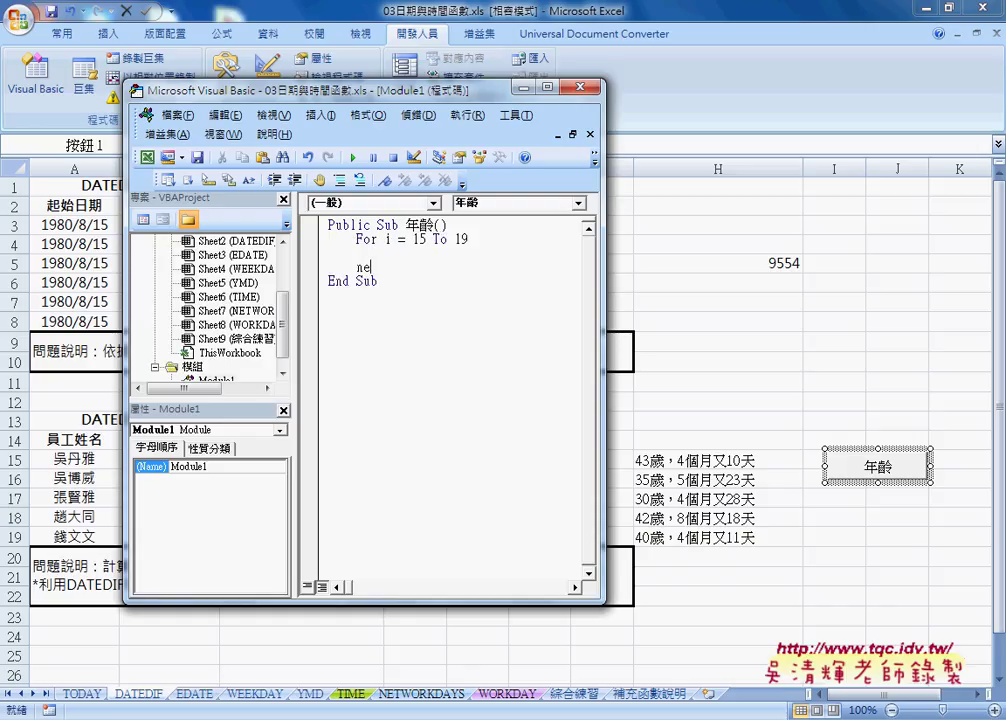
{"action": "type", "text": "xt"}
{"action": "left_click", "coordinate": [357, 253]}
{"action": "type", "text": "ce"}
{"action": "type", "text": "lls"}
{"action": "key", "text": "shift+Tab"}
{"action": "type", "text": "("}
{"action": "type", "text": "i"}
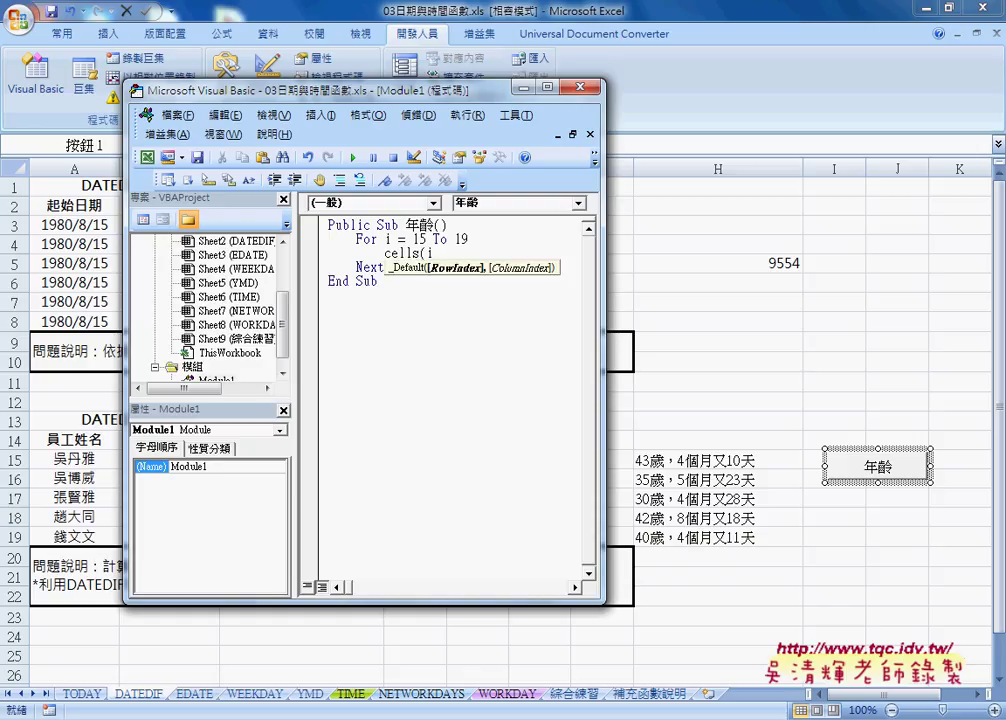
{"action": "type", "text": ",\""}
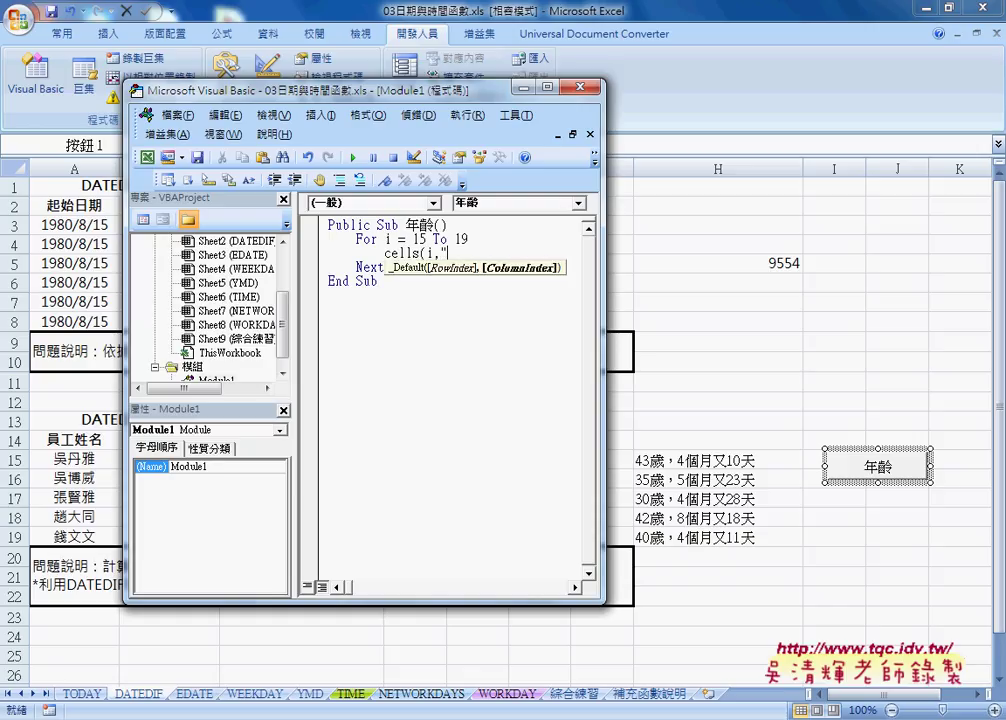
{"action": "type", "text": "H"}
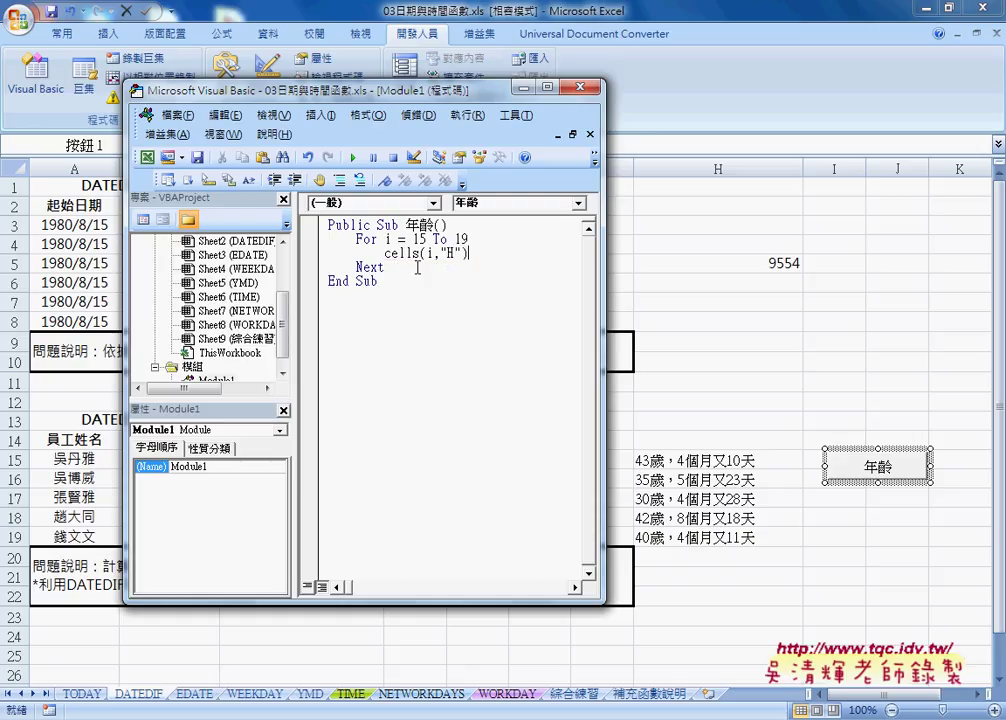
{"action": "type", "text": "="}
{"action": "type", "text": "\"\""}
{"action": "left_click_drag", "start_coordinate": [439, 99], "coordinate": [310, 110]}
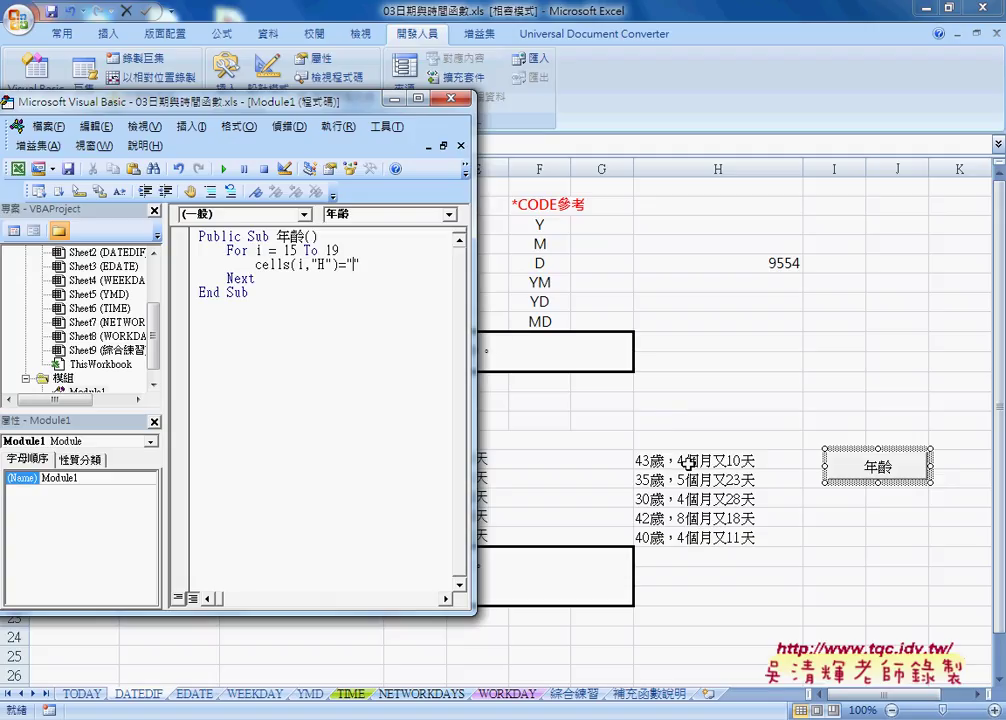
Step: Empty H15:H19 and show C15's full DATEDIF formula in the expanded formula bar
{"action": "left_click", "coordinate": [688, 462]}
{"action": "left_click_drag", "start_coordinate": [688, 462], "coordinate": [714, 537]}
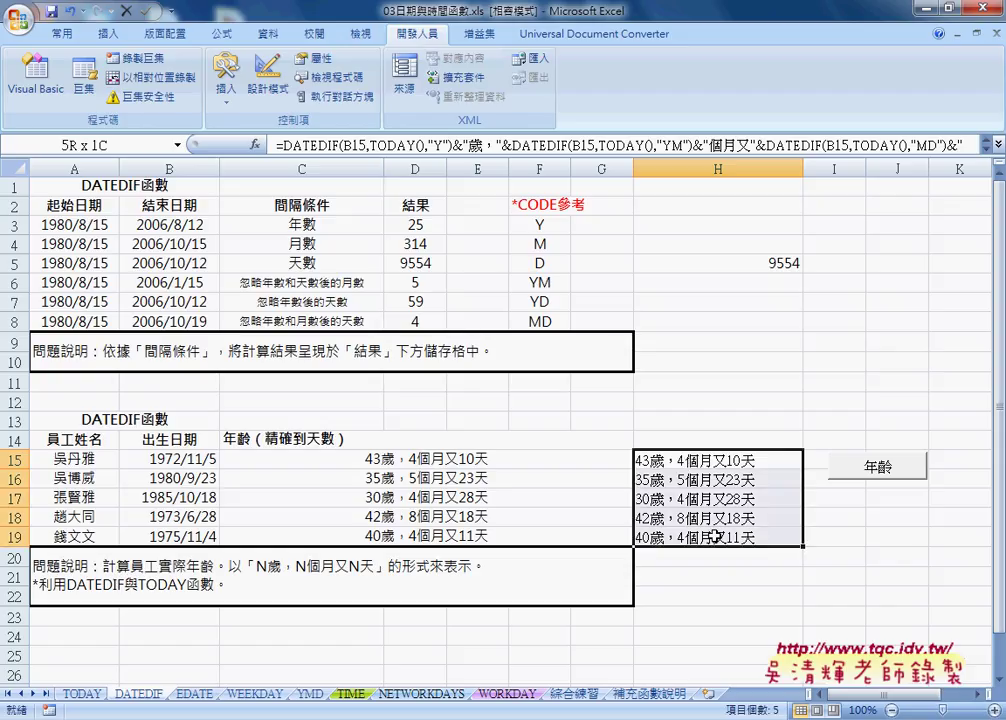
{"action": "key", "text": "Delete"}
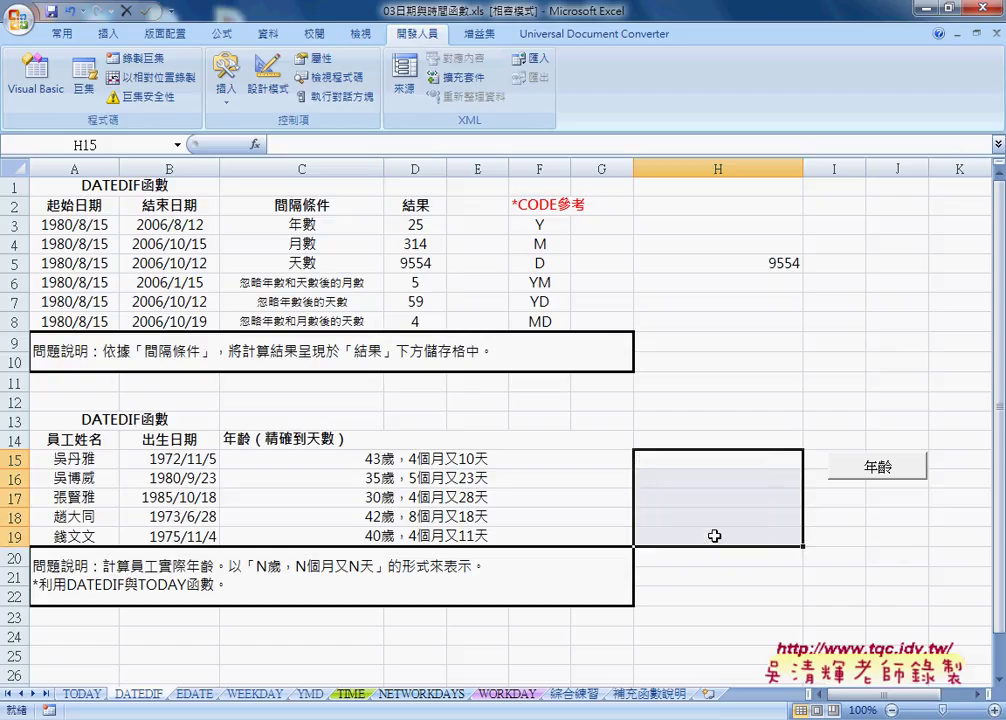
{"action": "left_click", "coordinate": [519, 459]}
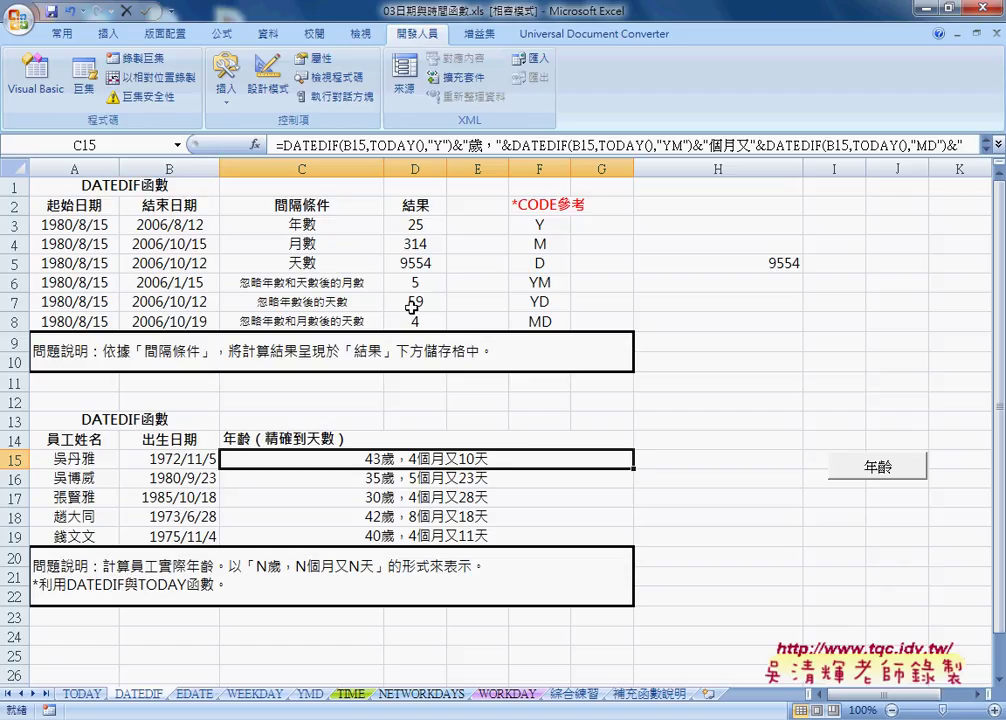
{"action": "left_click", "coordinate": [998, 145]}
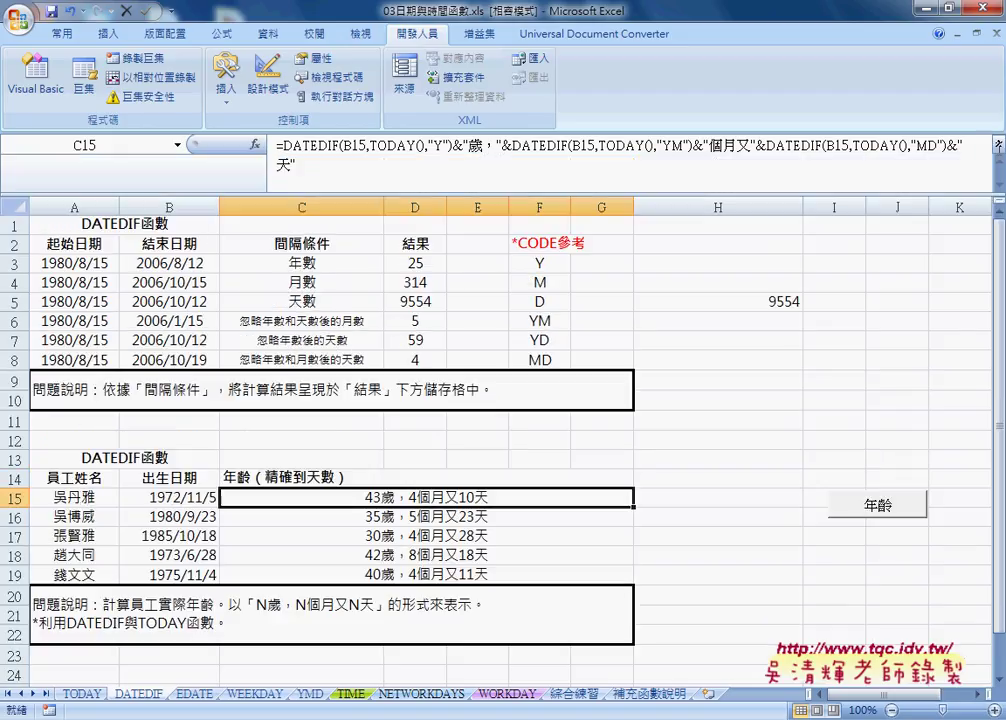
{"action": "left_click_drag", "start_coordinate": [337, 168], "coordinate": [268, 145]}
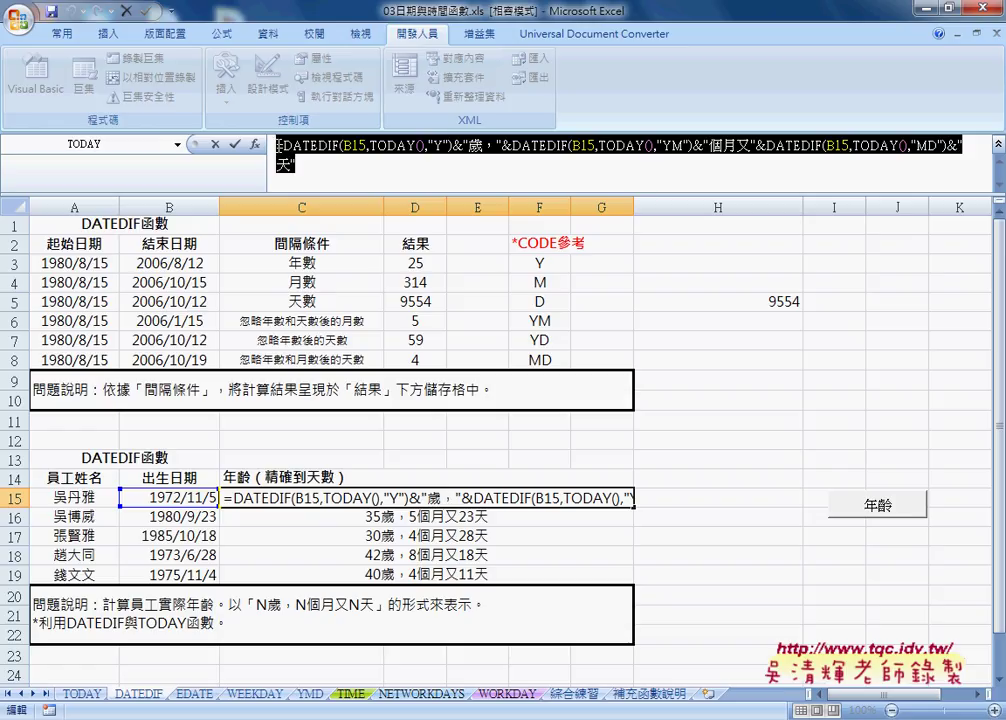
Step: Compare C15's and C16's DATEDIF formulas, noting the B15 versus B16 references
{"action": "left_click", "coordinate": [432, 146]}
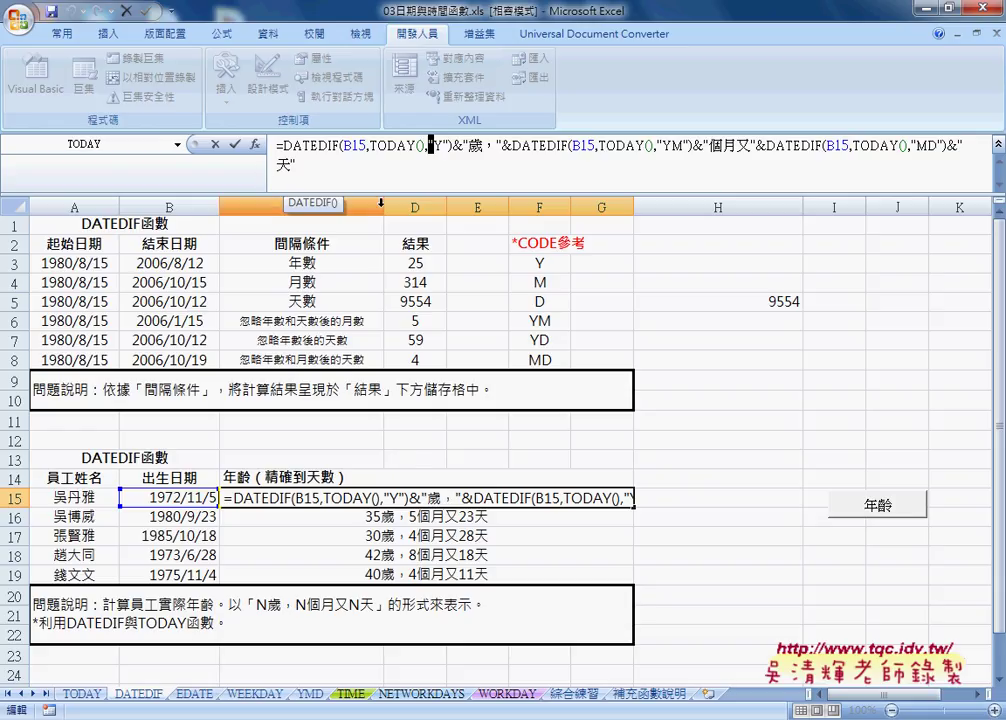
{"action": "left_click", "coordinate": [233, 144]}
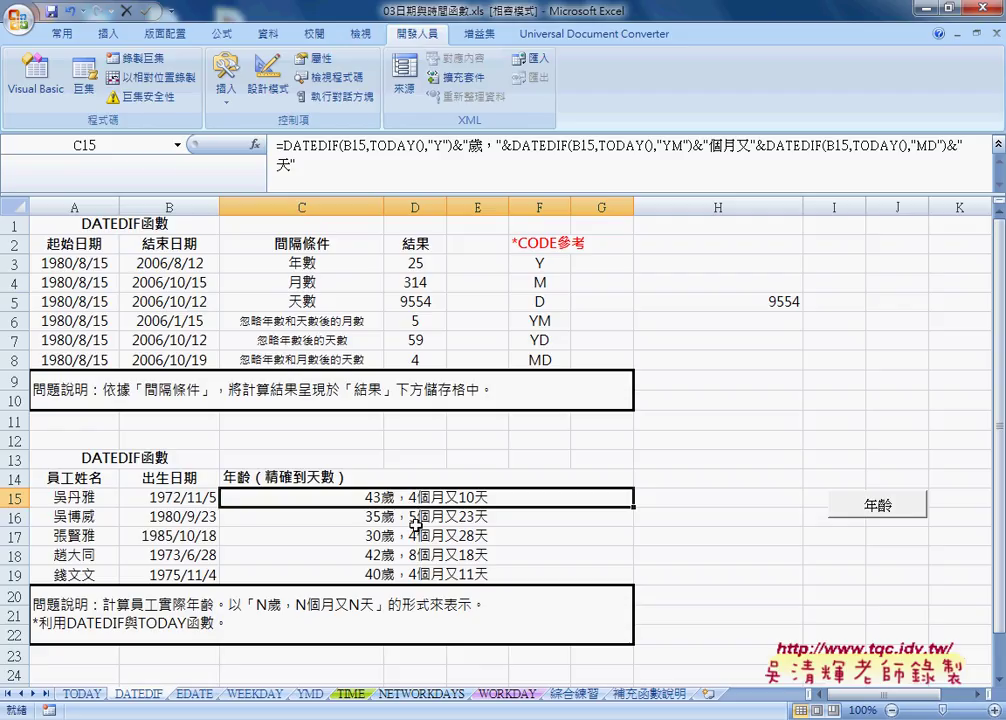
{"action": "left_click", "coordinate": [413, 515]}
{"action": "left_click", "coordinate": [415, 501]}
{"action": "left_click", "coordinate": [400, 510]}
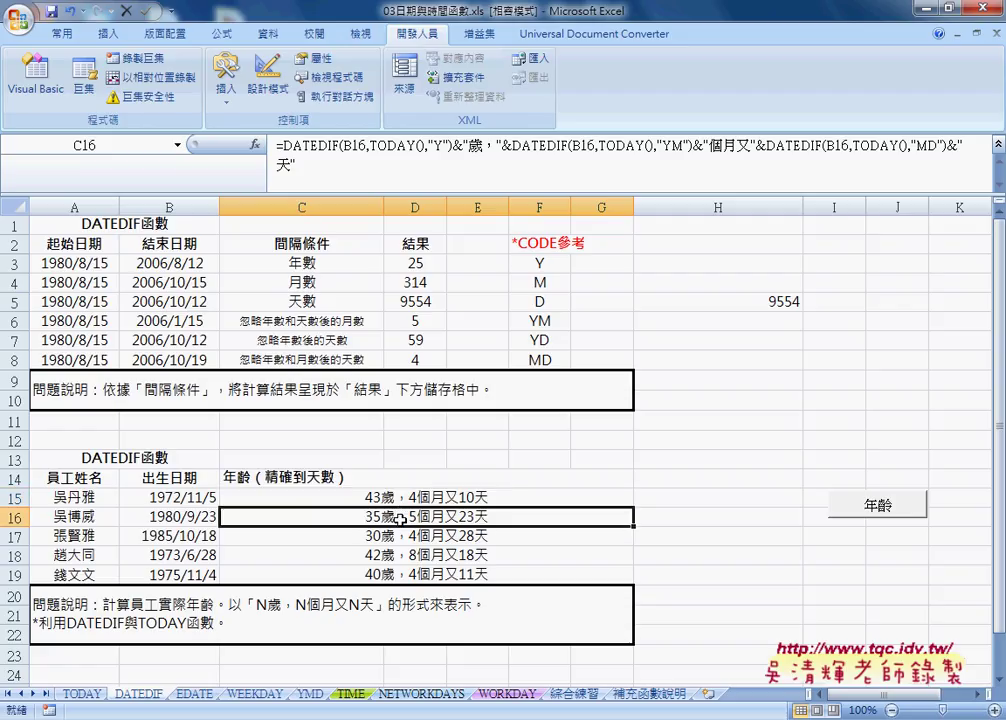
{"action": "left_click", "coordinate": [400, 500]}
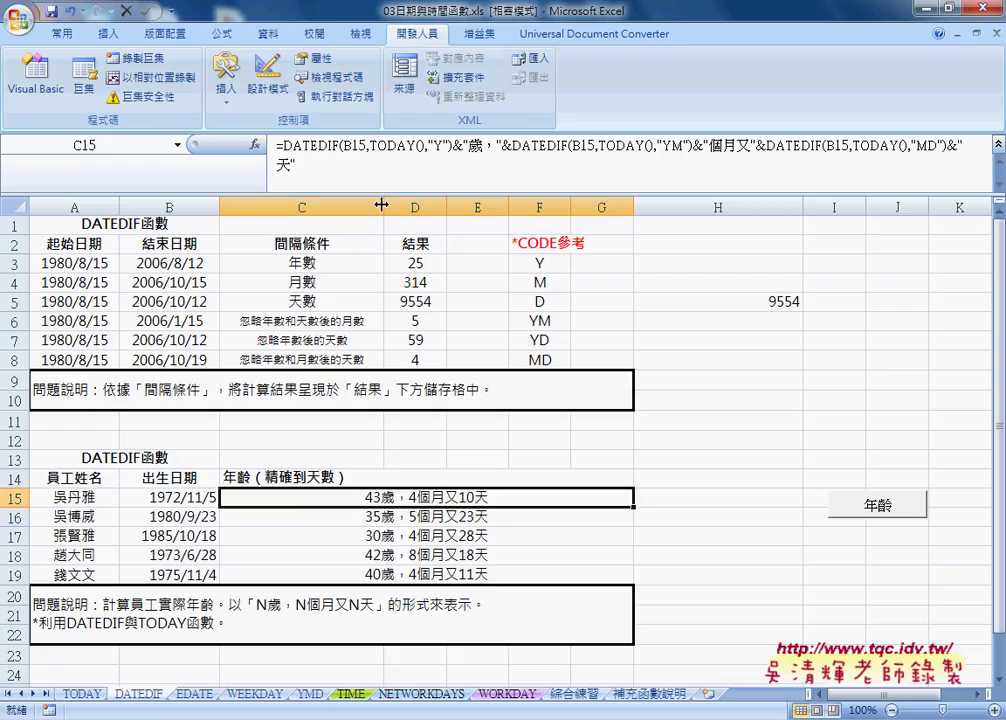
{"action": "left_click", "coordinate": [391, 514]}
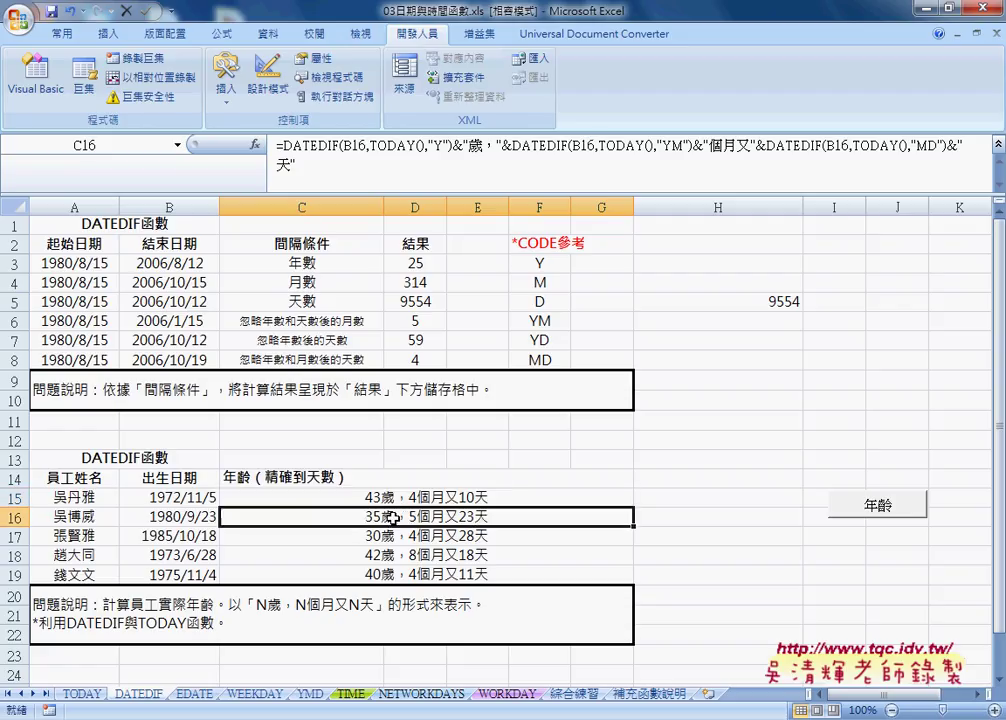
{"action": "left_click", "coordinate": [391, 494]}
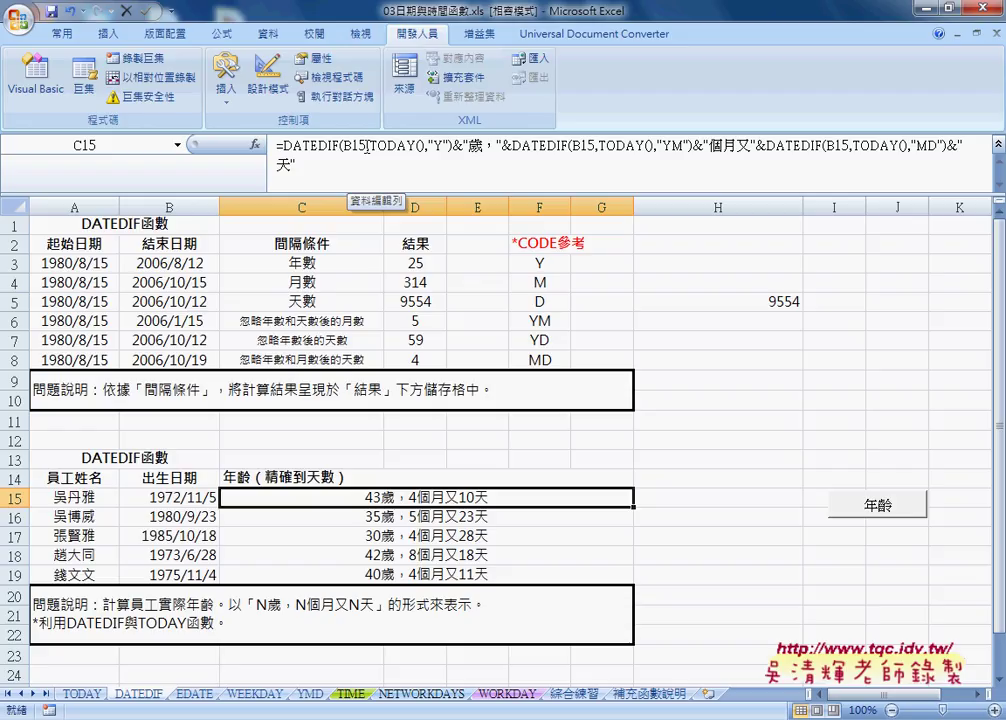
{"action": "left_click", "coordinate": [456, 514]}
{"action": "left_click", "coordinate": [456, 494]}
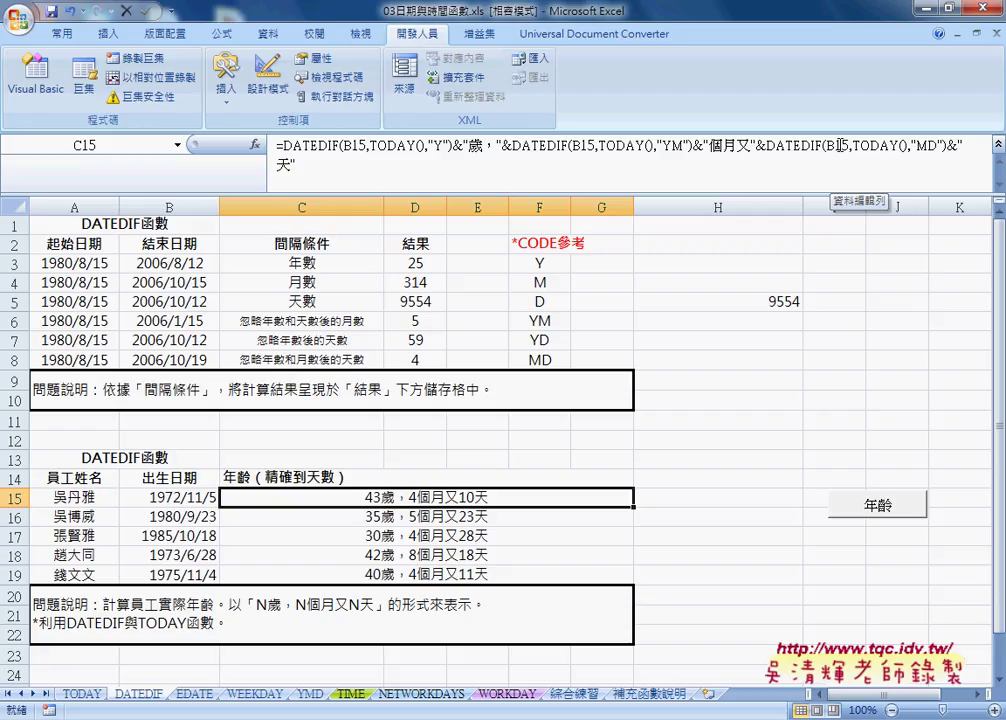
{"action": "left_click", "coordinate": [460, 520]}
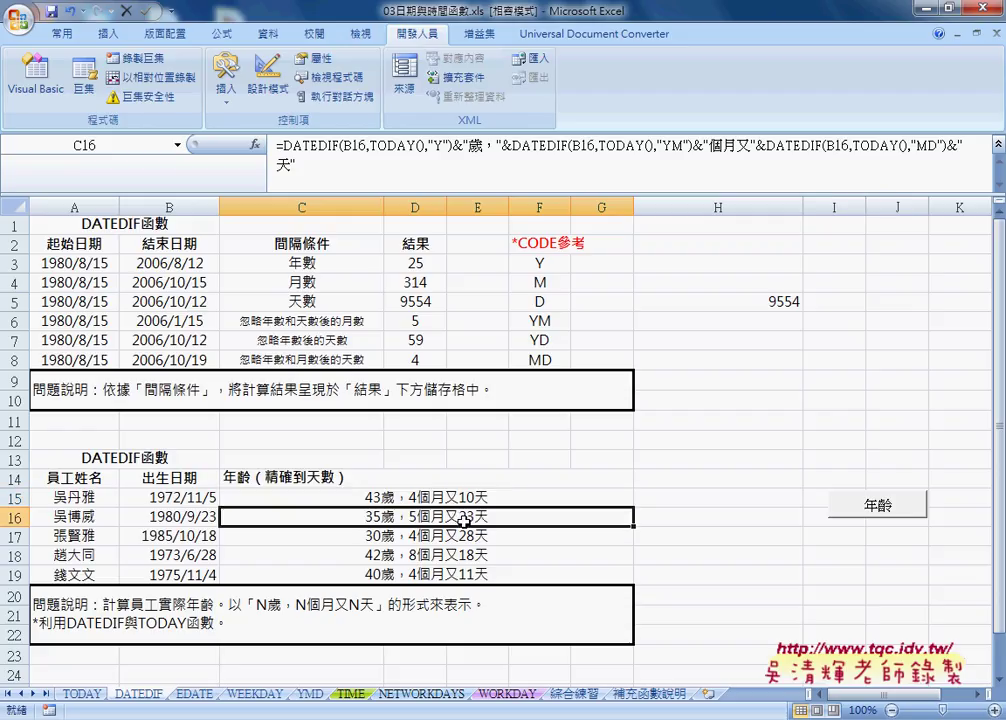
{"action": "left_click", "coordinate": [465, 500]}
Step: Copy C15's full DATEDIF formula without changing the cell and return to the VBA editor
{"action": "left_click", "coordinate": [390, 153]}
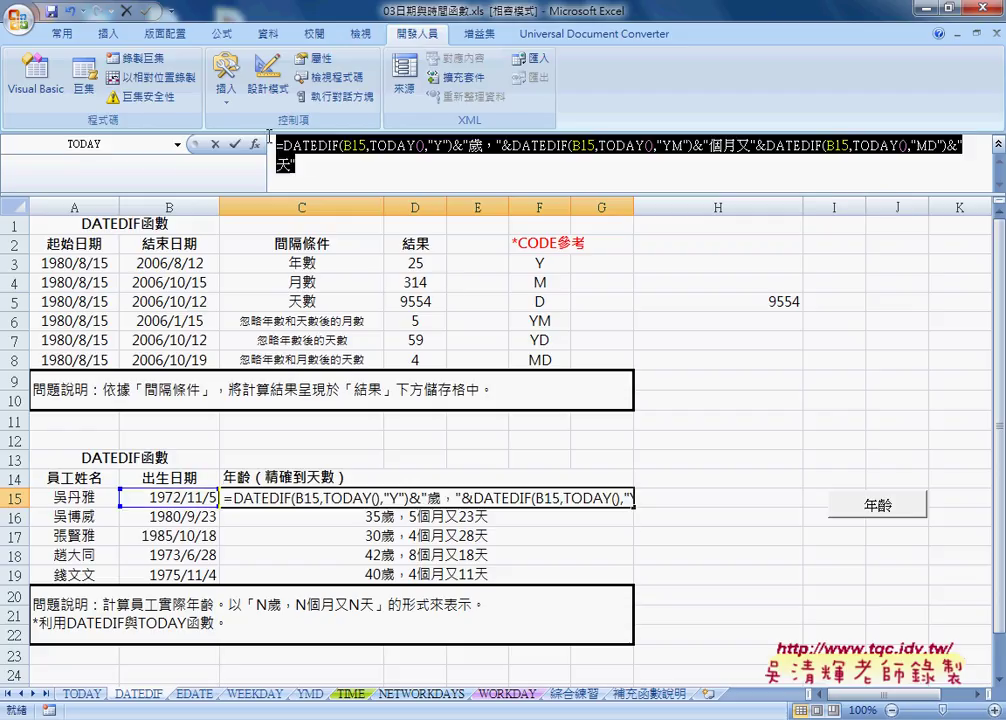
{"action": "right_click", "coordinate": [390, 153]}
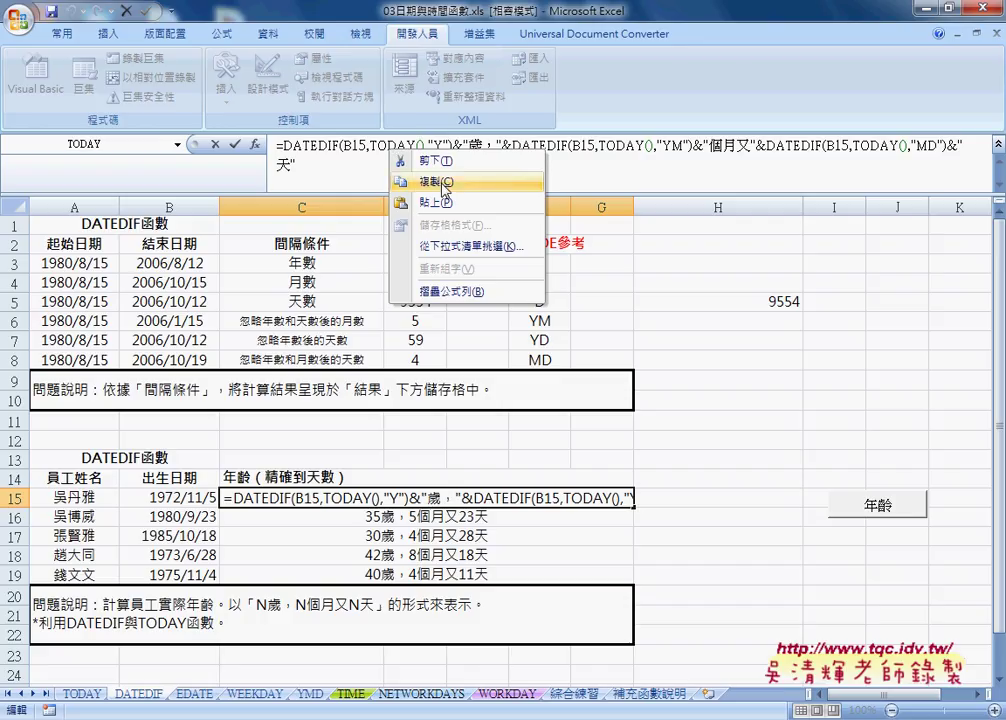
{"action": "left_click", "coordinate": [430, 182]}
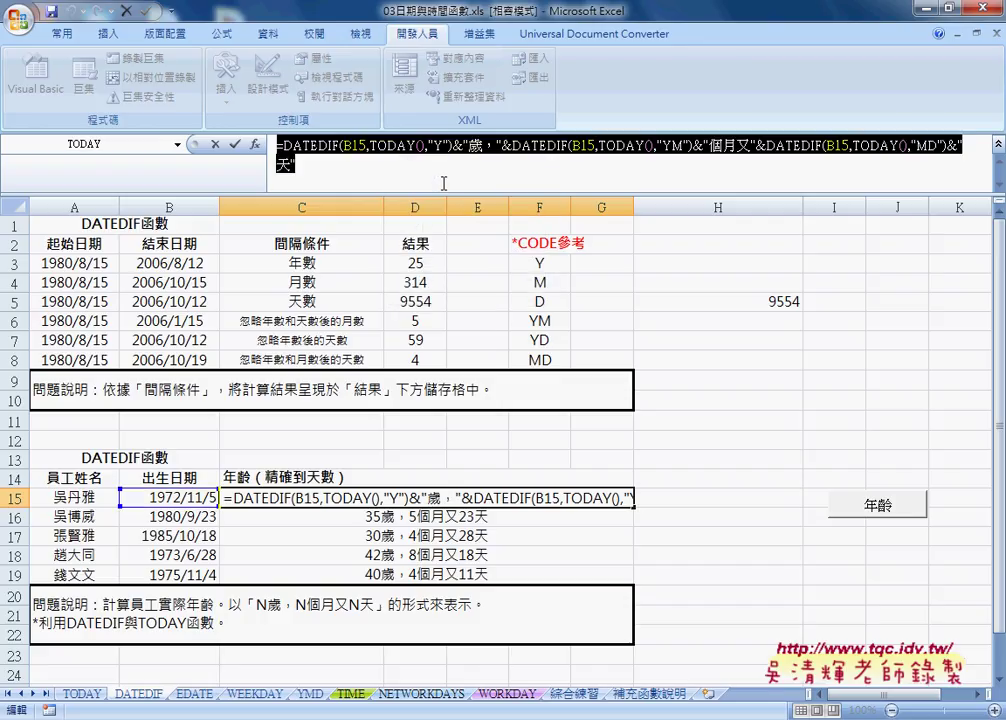
{"action": "left_click", "coordinate": [216, 144]}
{"action": "mouse_move", "coordinate": [556, 630]}
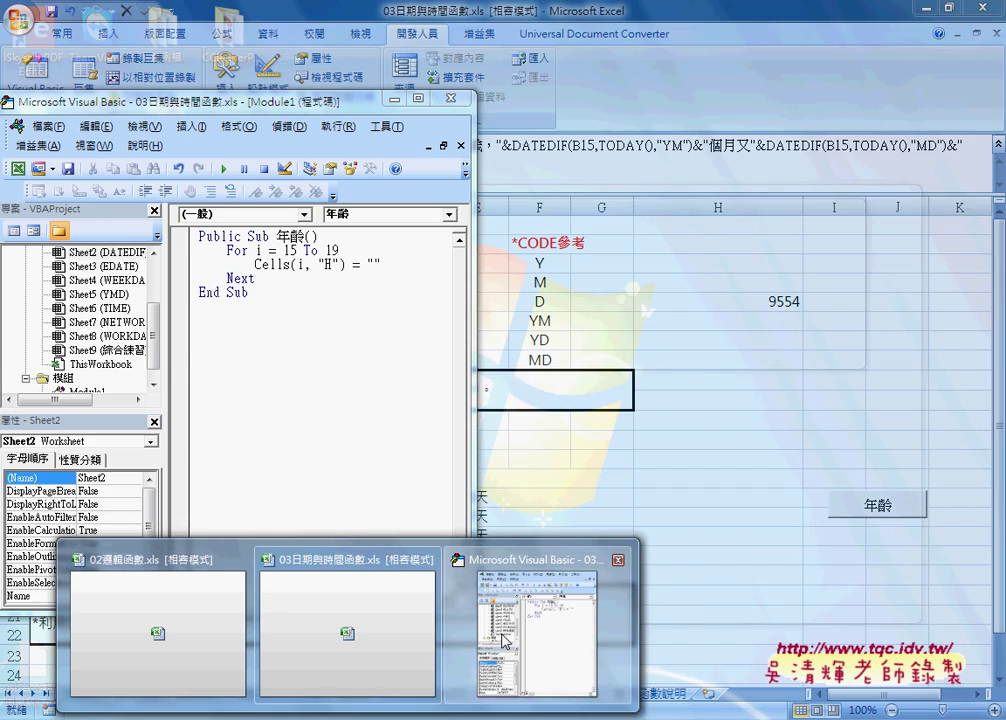
{"action": "left_click", "coordinate": [503, 640]}
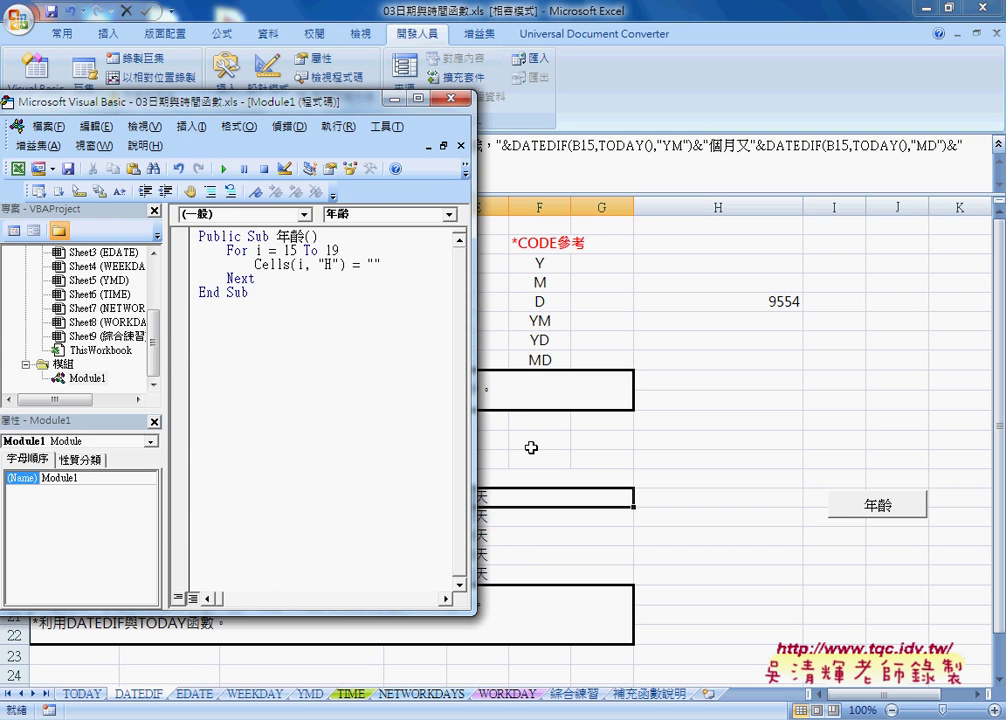
Step: Widen the code window, paste the DATEDIF formula between the Cells line's quotes, then remove it
{"action": "left_click", "coordinate": [474, 362]}
{"action": "mouse_move", "coordinate": [453, 669]}
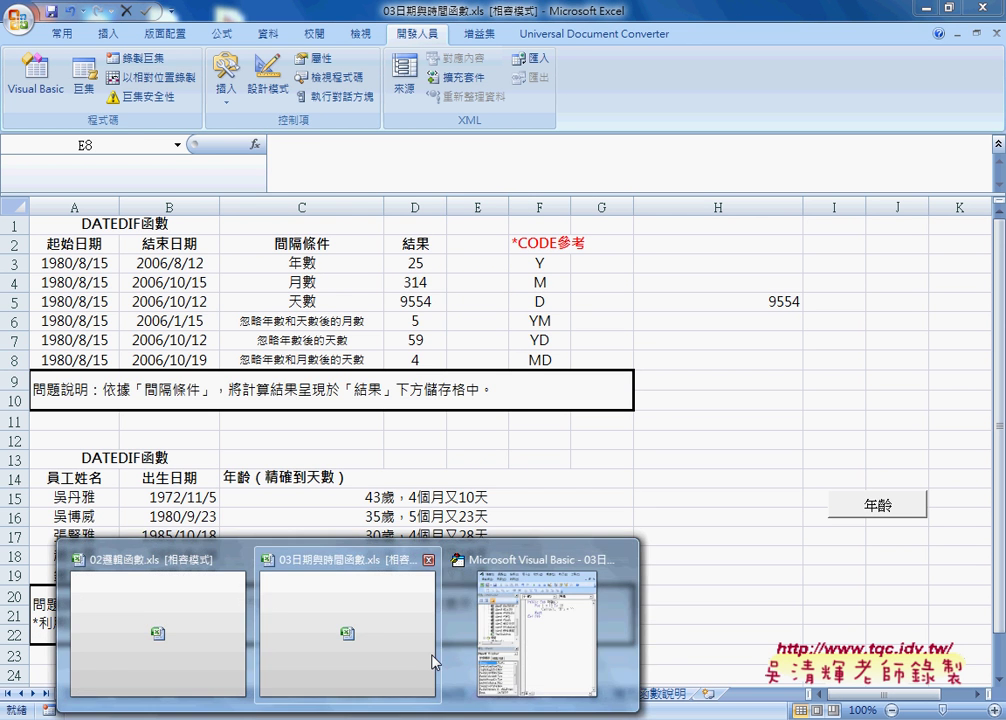
{"action": "left_click", "coordinate": [550, 625]}
{"action": "left_click_drag", "start_coordinate": [474, 350], "coordinate": [913, 350]}
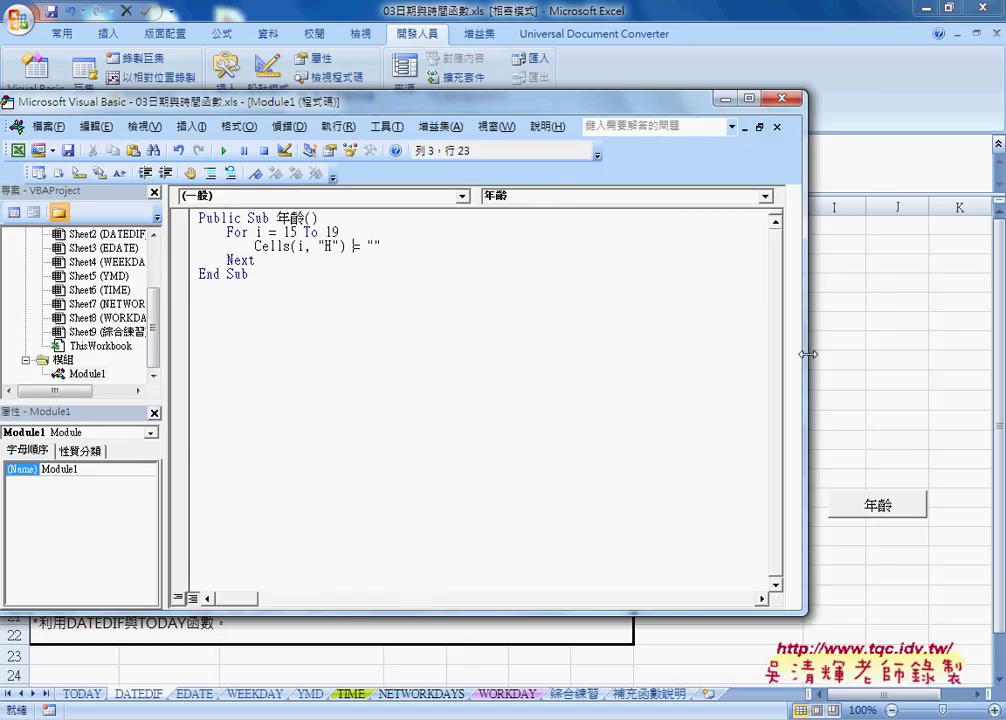
{"action": "key", "text": "Right"}
{"action": "key", "text": "Right"}
{"action": "key", "text": "Right"}
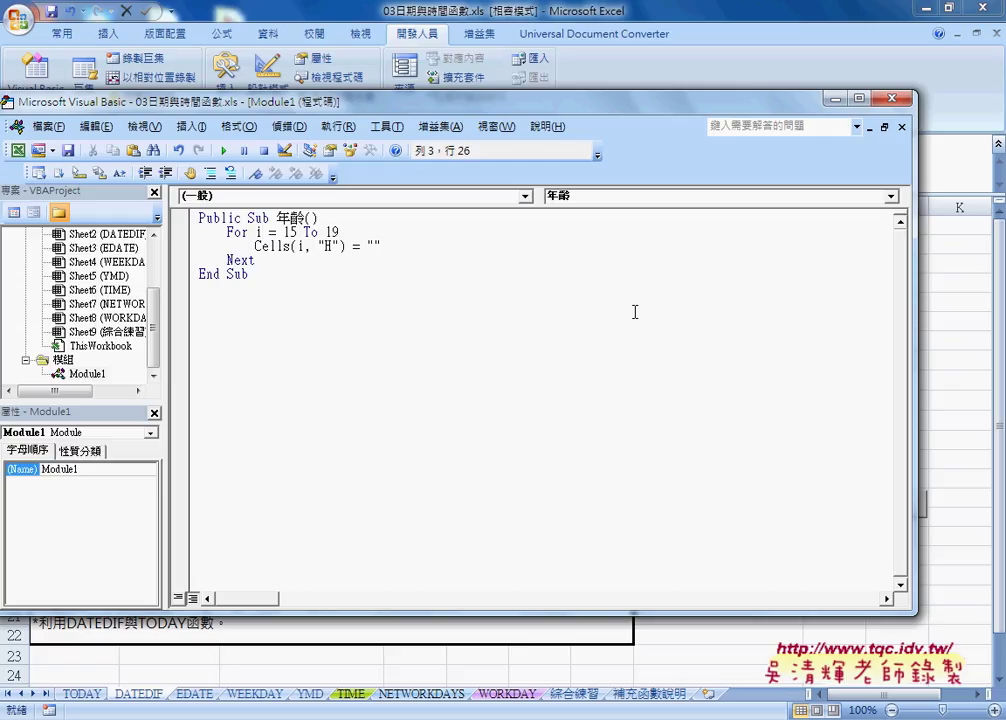
{"action": "key", "text": "ctrl+v"}
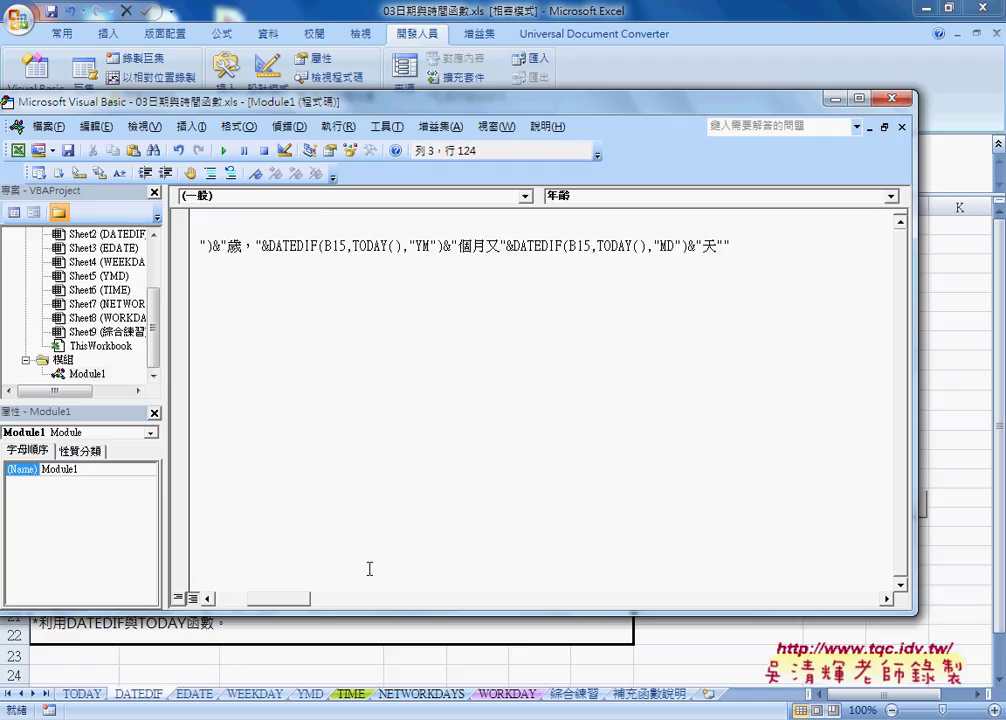
{"action": "left_click_drag", "start_coordinate": [285, 598], "coordinate": [245, 600]}
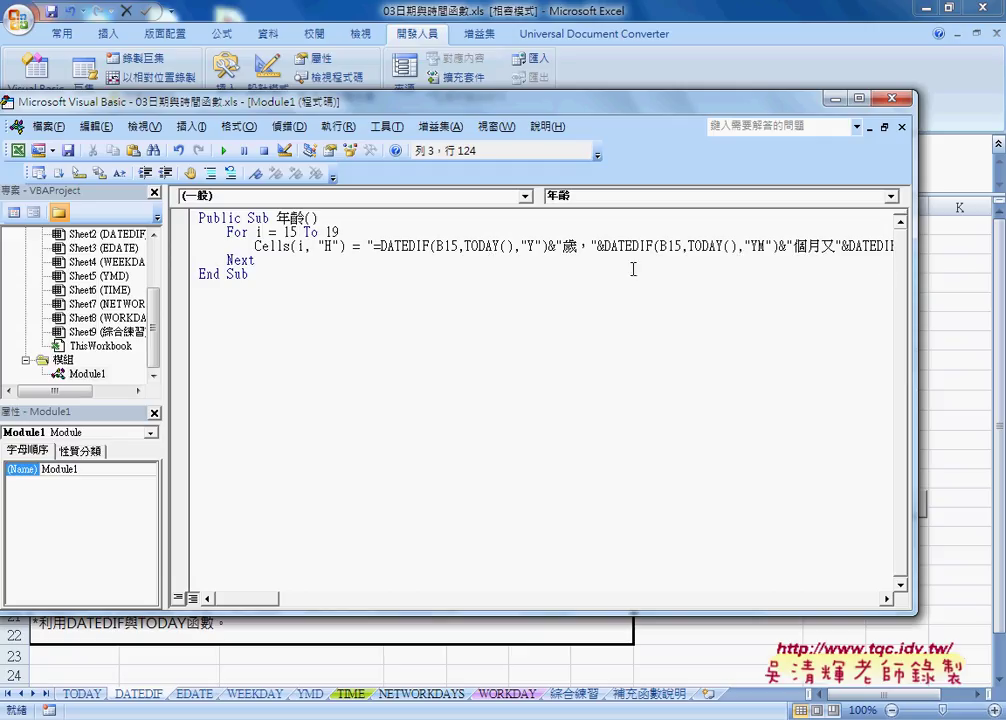
{"action": "left_click", "coordinate": [378, 248], "text": "shift"}
{"action": "key", "text": "Delete"}
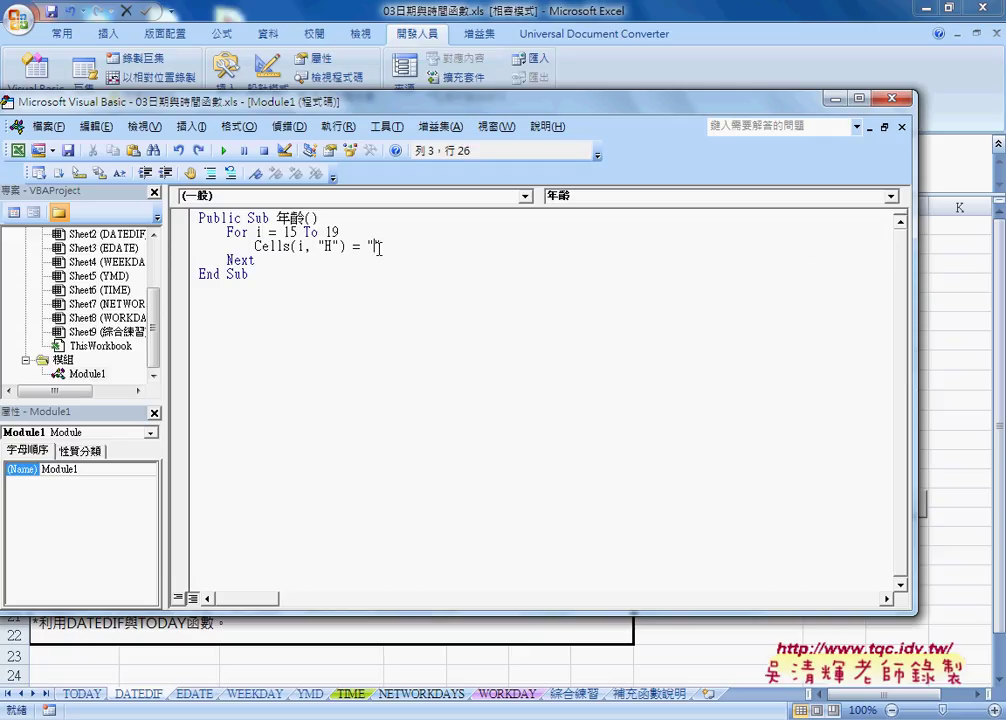
Step: Start a new Notepad note and paste the DATEDIF age formula into it
{"action": "left_click", "coordinate": [15, 719]}
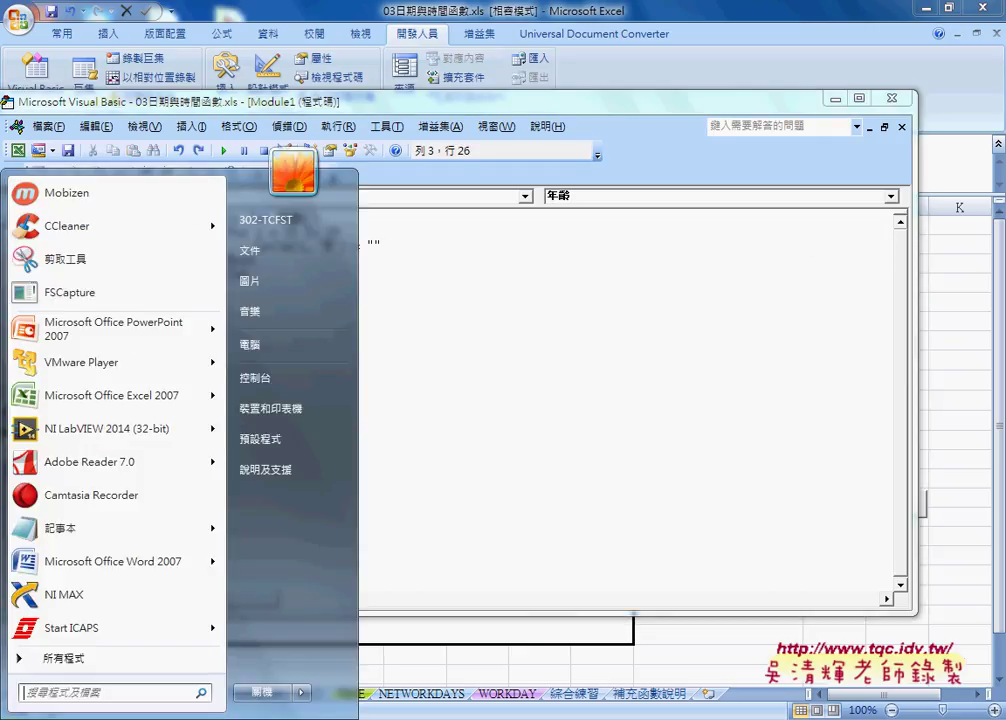
{"action": "left_click", "coordinate": [88, 530]}
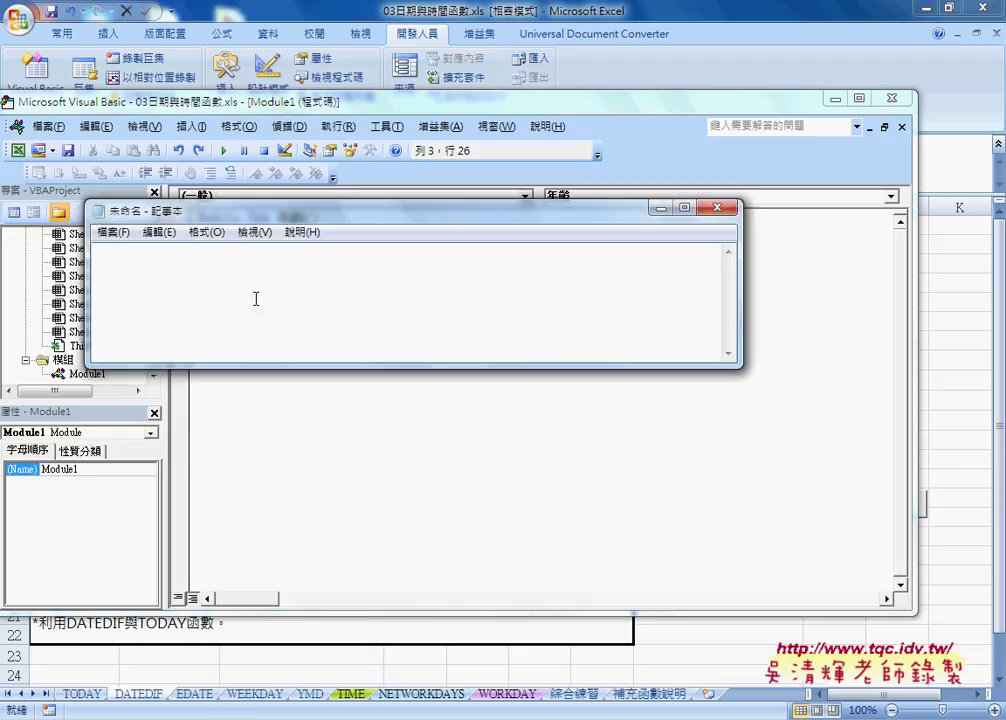
{"action": "right_click", "coordinate": [260, 284]}
{"action": "left_click", "coordinate": [303, 359]}
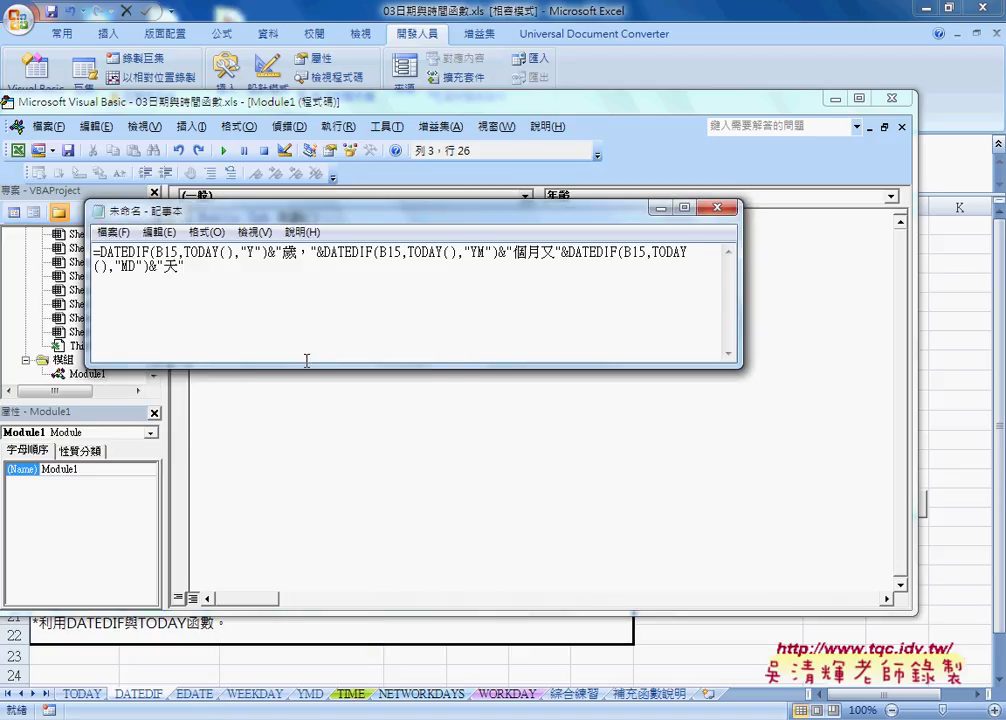
Step: Replace every " with "" in the formula, verify ""Y"" and 歲， quotes, and select all text
{"action": "left_click", "coordinate": [159, 232]}
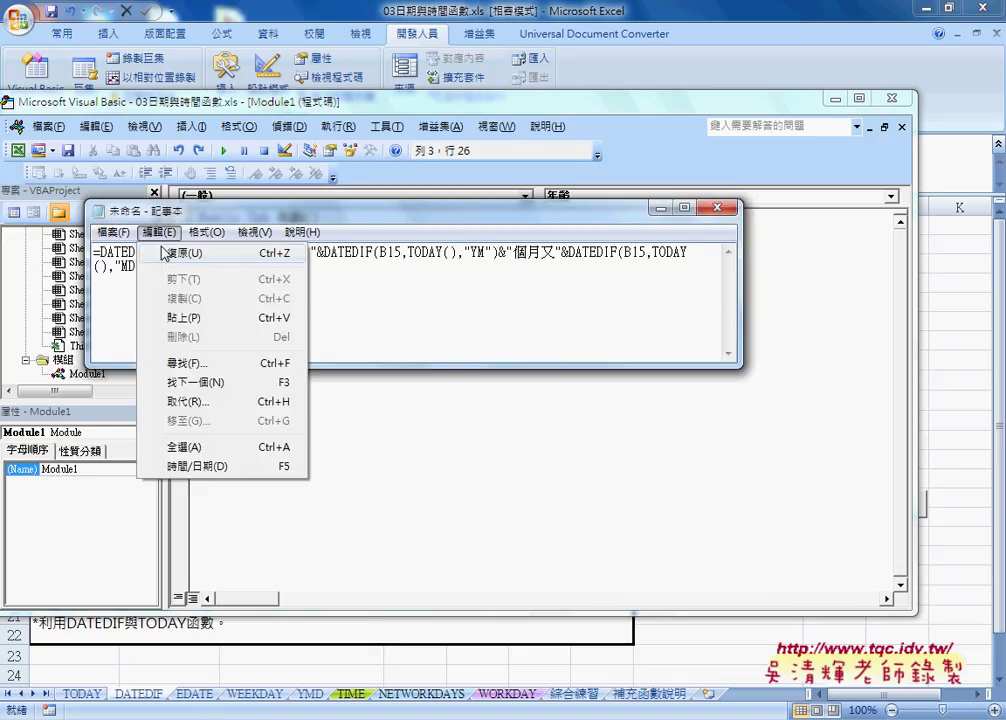
{"action": "left_click", "coordinate": [188, 401]}
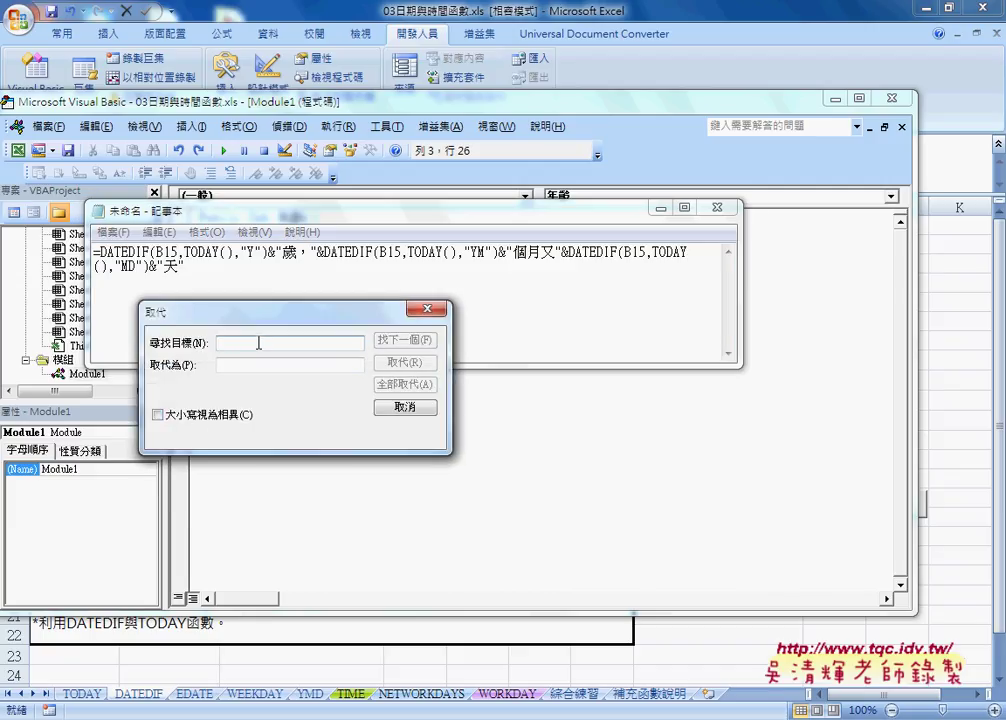
{"action": "type", "text": "\""}
{"action": "key", "text": "Tab"}
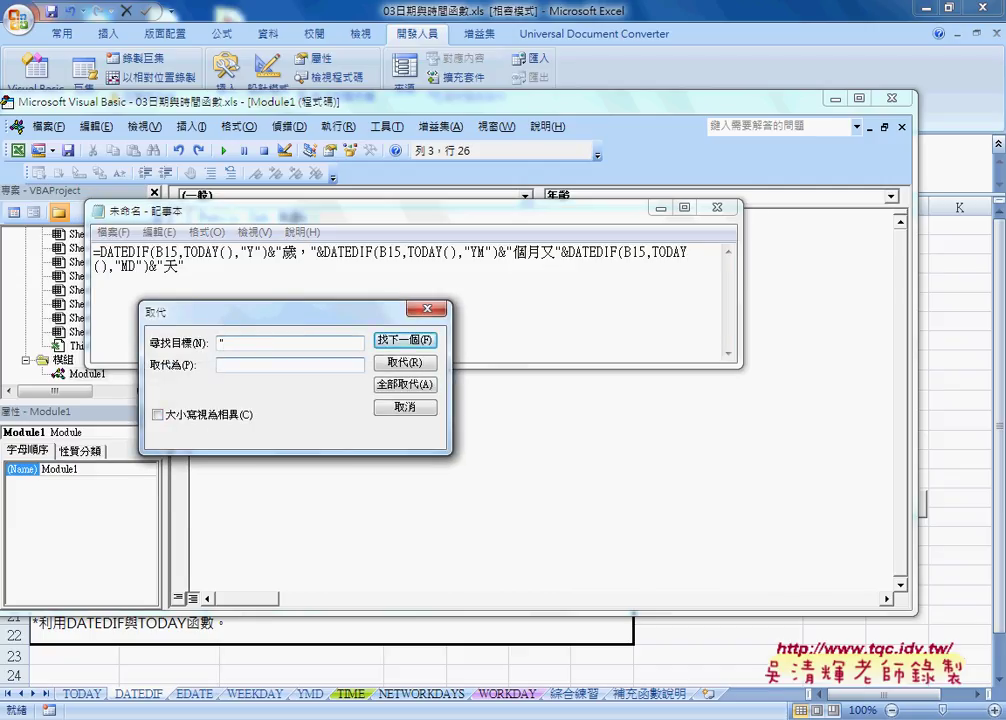
{"action": "type", "text": "\"\""}
{"action": "left_click", "coordinate": [404, 384]}
{"action": "left_click", "coordinate": [404, 407]}
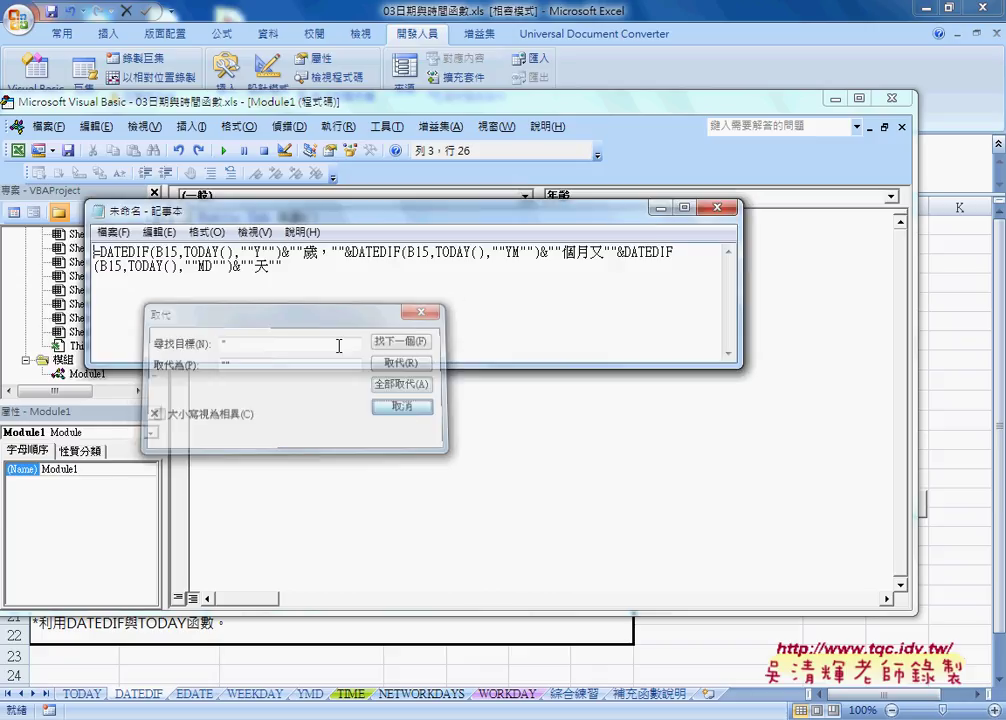
{"action": "left_click_drag", "start_coordinate": [246, 252], "coordinate": [276, 252]}
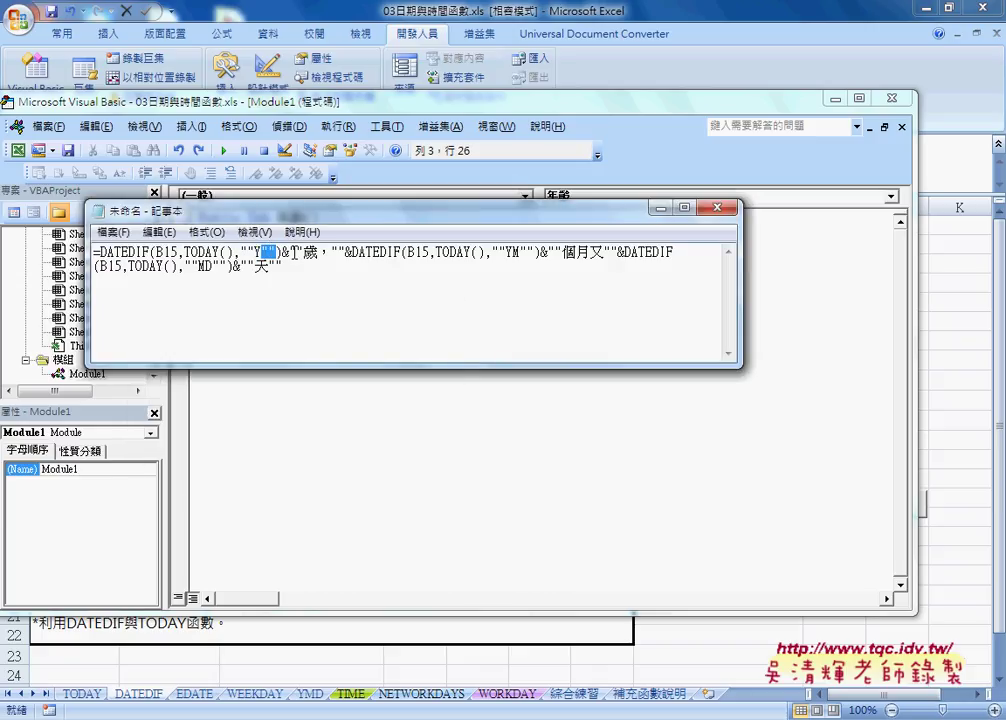
{"action": "left_click_drag", "start_coordinate": [331, 252], "coordinate": [346, 252]}
{"action": "left_click_drag", "start_coordinate": [284, 266], "coordinate": [93, 250]}
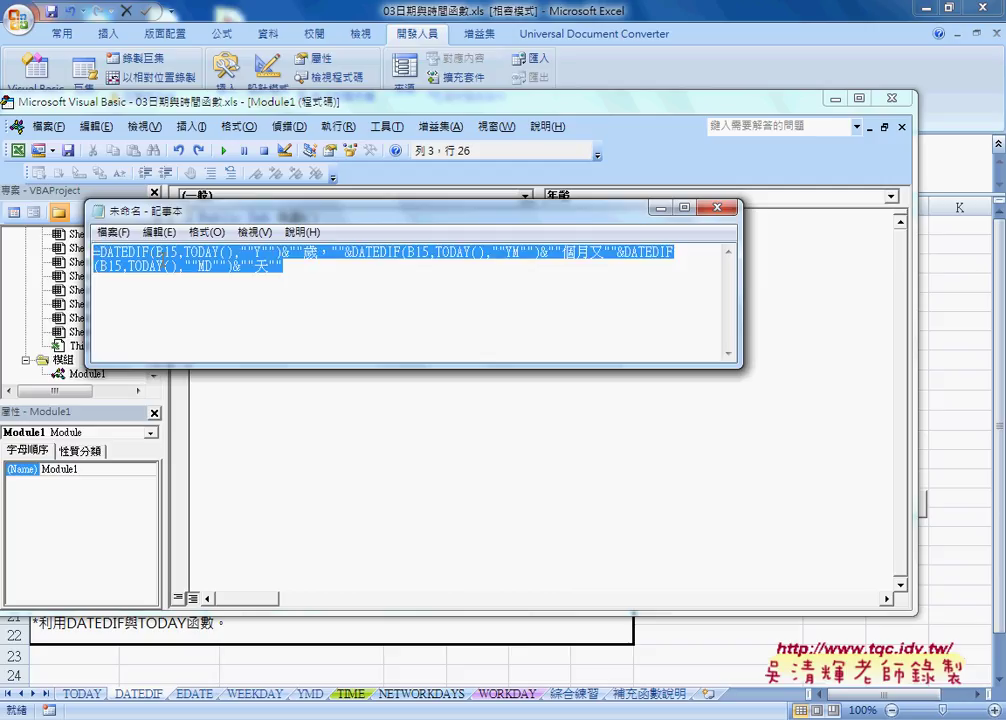
{"action": "right_click", "coordinate": [177, 265]}
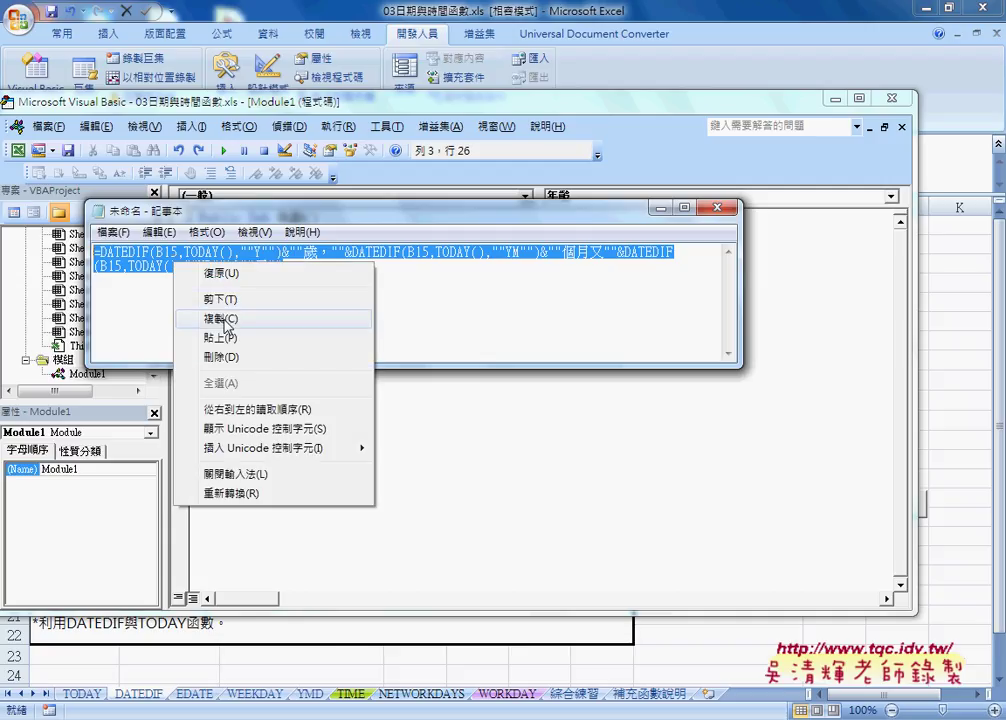
Step: Copy the quote-doubled formula into the 年齡 macro's Cells(i, "H") line and widen the code area
{"action": "left_click", "coordinate": [205, 321]}
{"action": "left_click", "coordinate": [380, 453]}
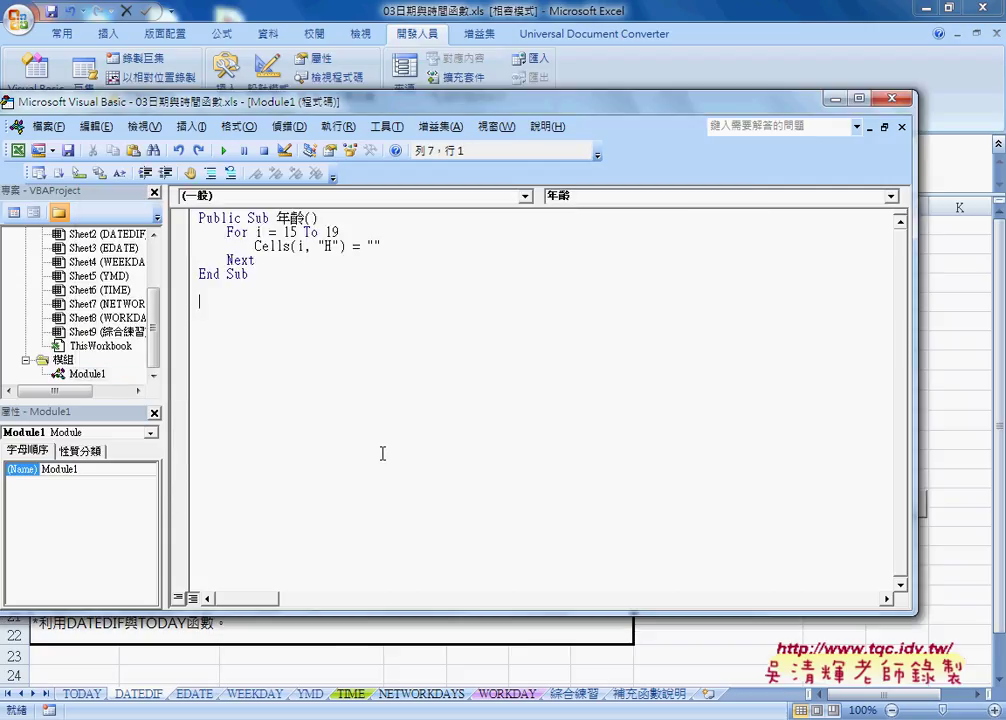
{"action": "right_click", "coordinate": [375, 245]}
{"action": "left_click", "coordinate": [405, 306]}
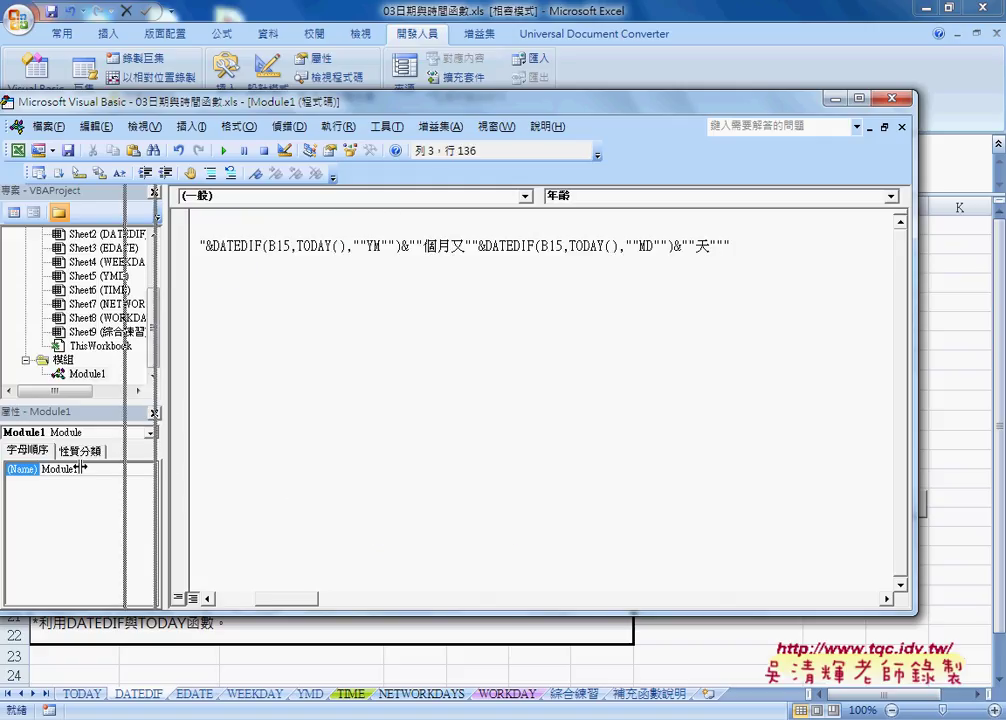
{"action": "left_click_drag", "start_coordinate": [166, 474], "coordinate": [76, 474]}
{"action": "left_click_drag", "start_coordinate": [236, 598], "coordinate": [160, 596]}
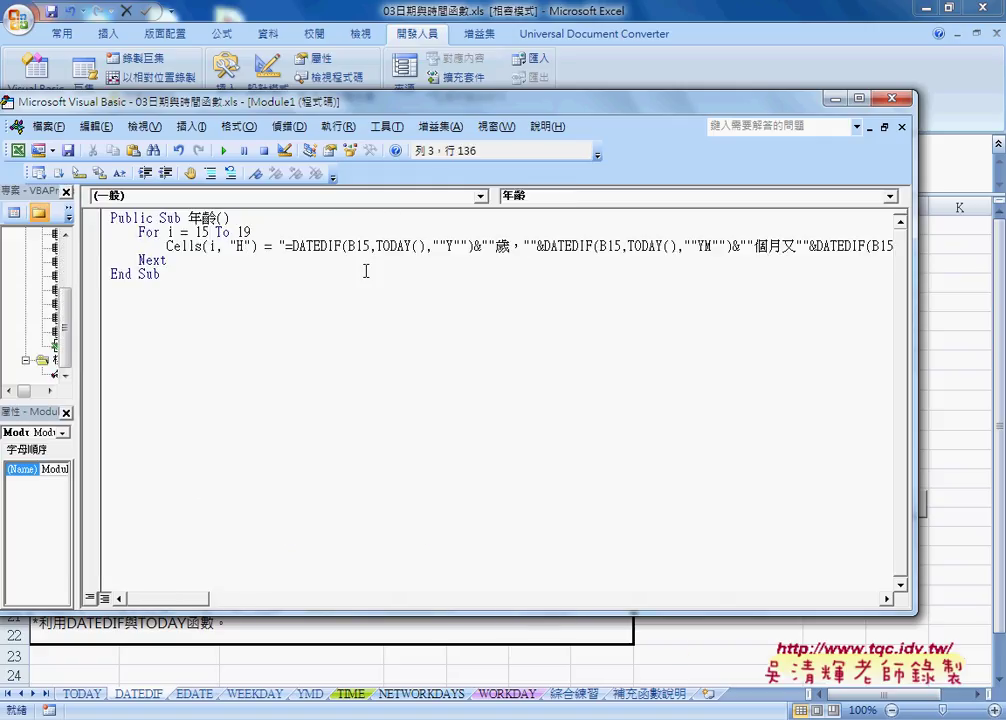
{"action": "left_click_drag", "start_coordinate": [356, 246], "coordinate": [370, 246]}
{"action": "left_click_drag", "start_coordinate": [920, 257], "coordinate": [966, 257]}
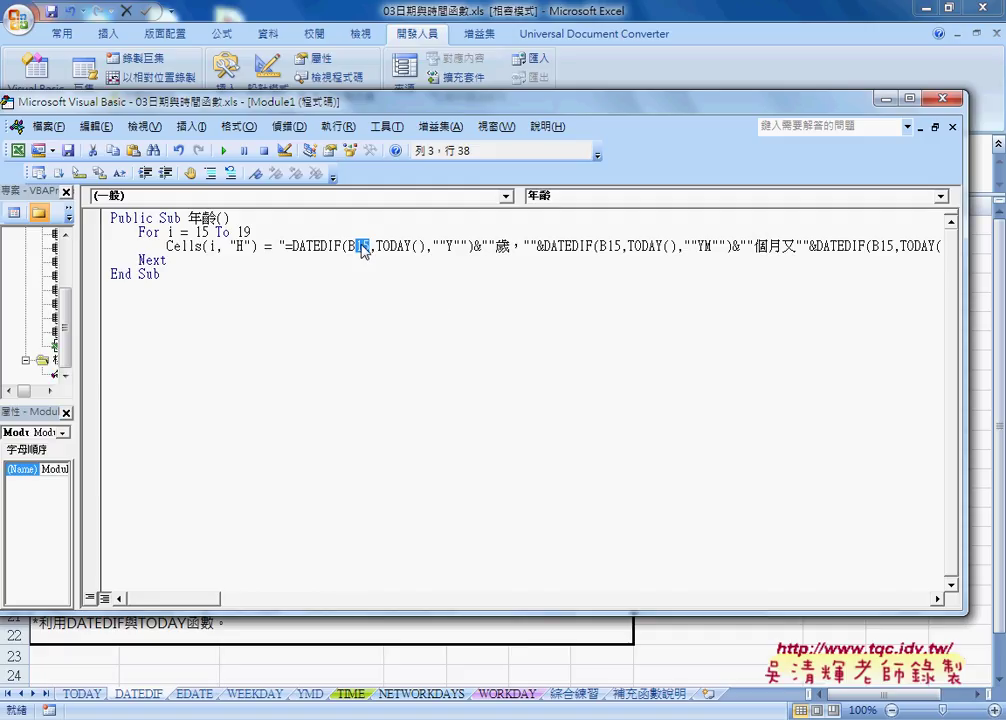
Step: Replace 15 in the first B15 with " & i & " so DATEDIF uses the loop's row
{"action": "type", "text": "i"}
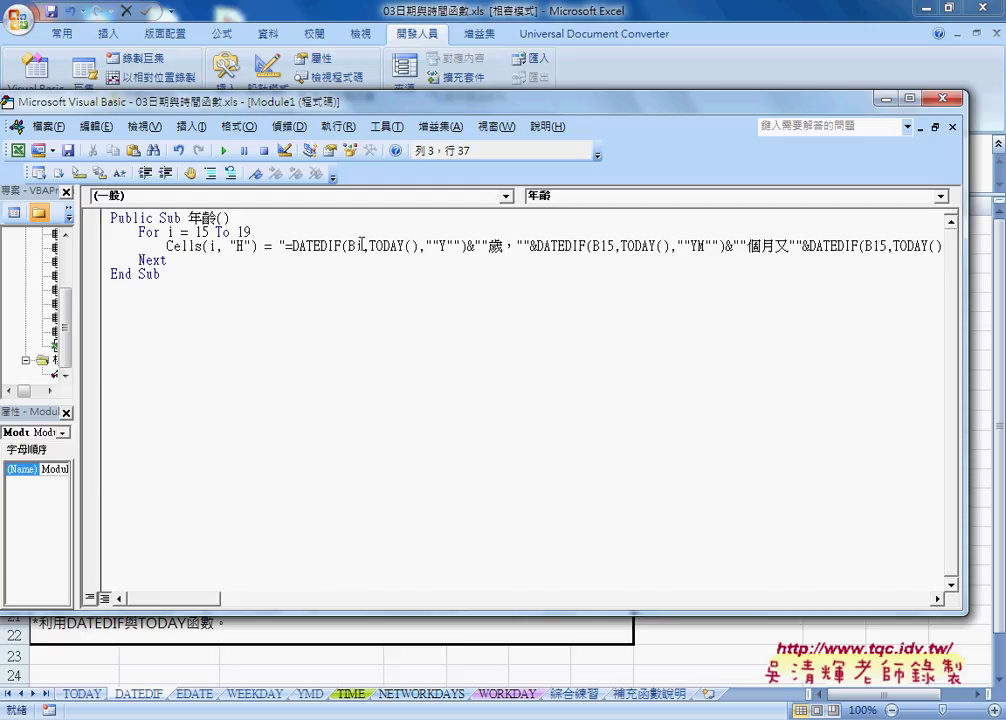
{"action": "key", "text": "ctrl+z"}
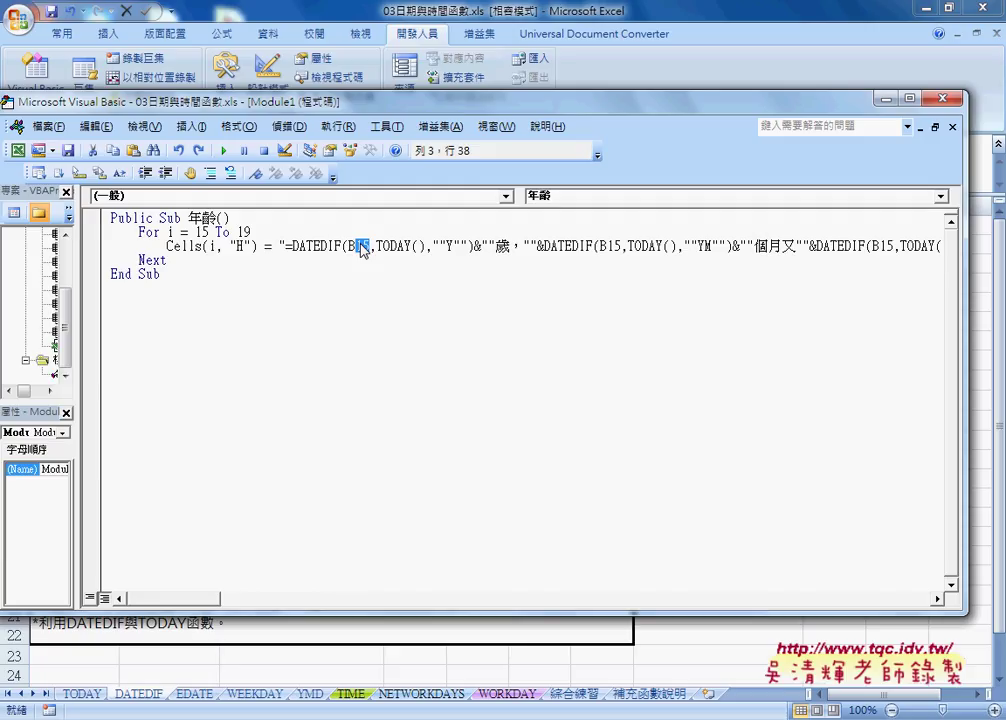
{"action": "type", "text": "\"\""}
{"action": "key", "text": "Left"}
{"action": "type", "text": "&"}
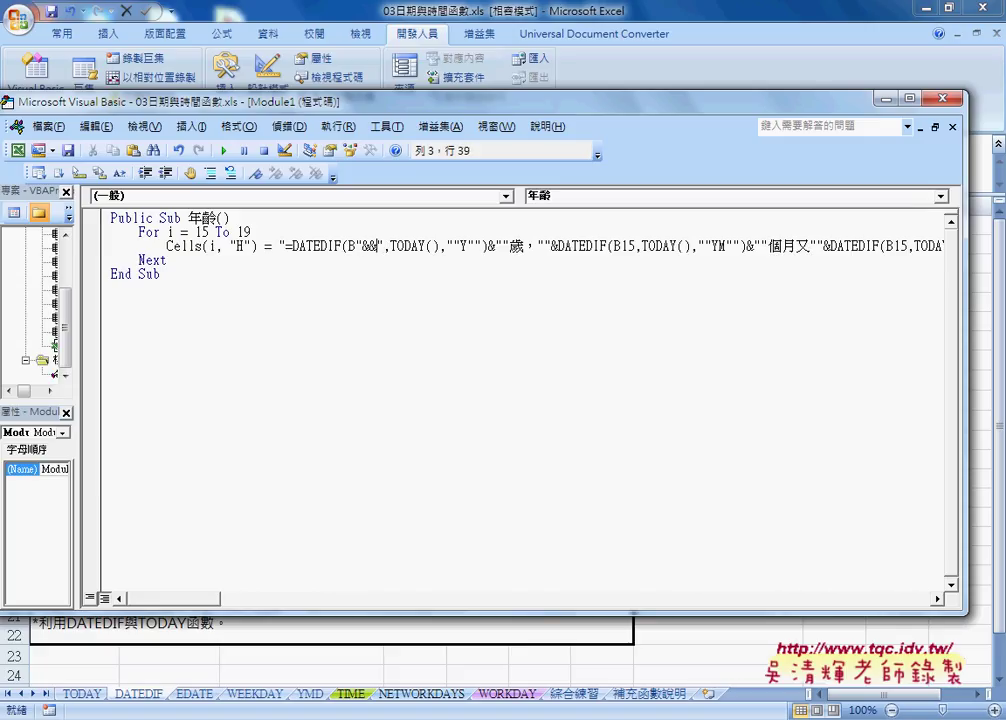
{"action": "type", "text": "i"}
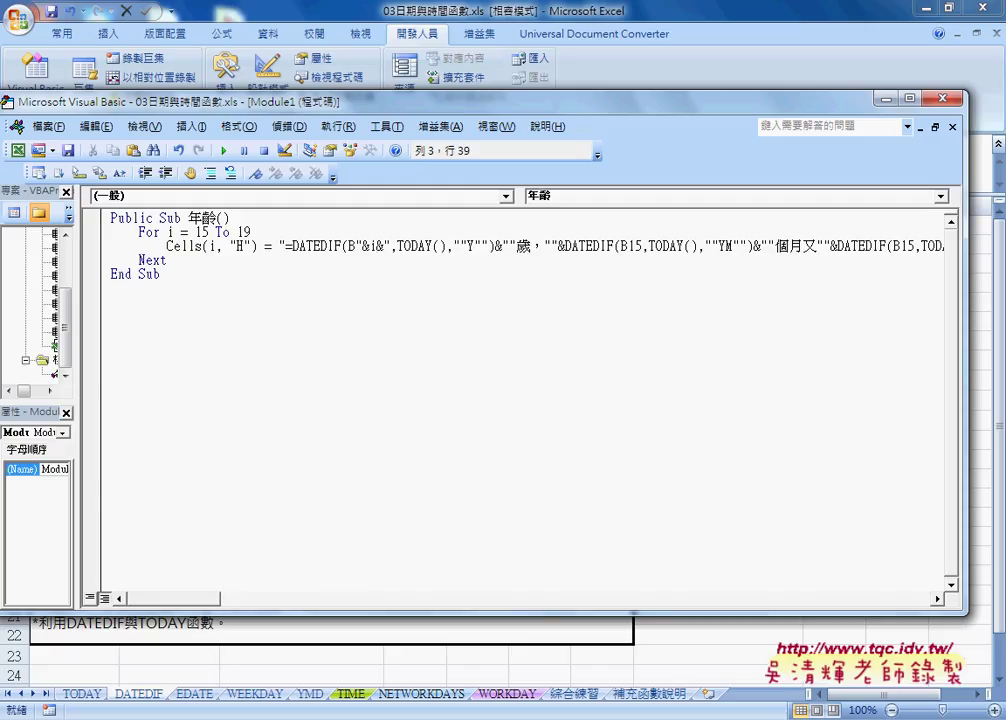
{"action": "key", "text": "Left"}
{"action": "key", "text": "Left"}
{"action": "key", "text": "Right"}
{"action": "key", "text": "Right"}
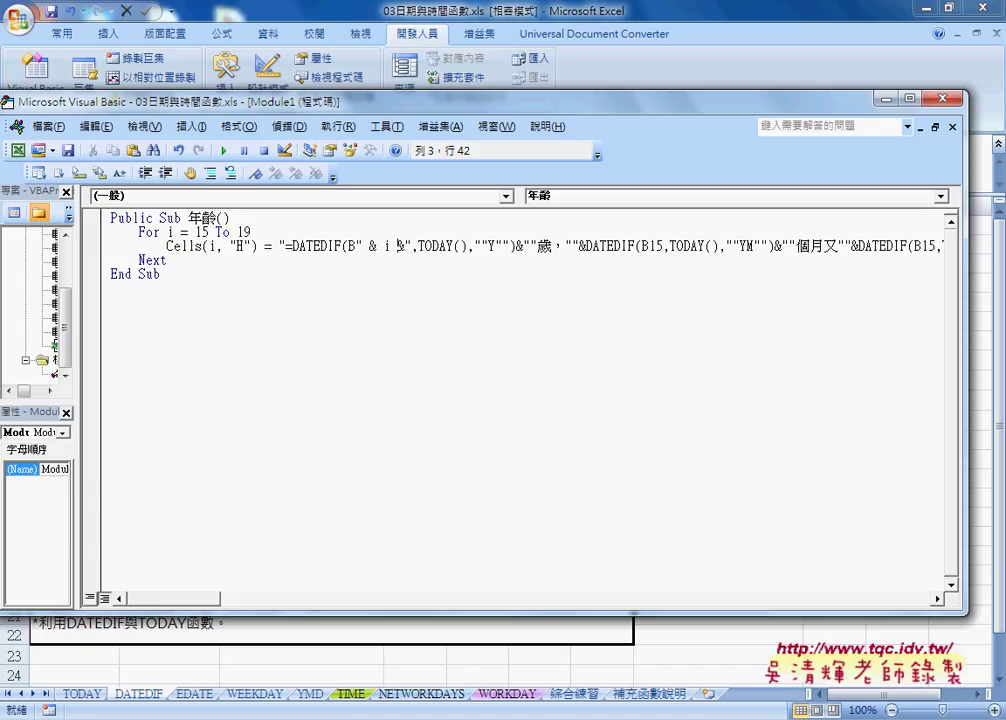
{"action": "key", "text": "Right"}
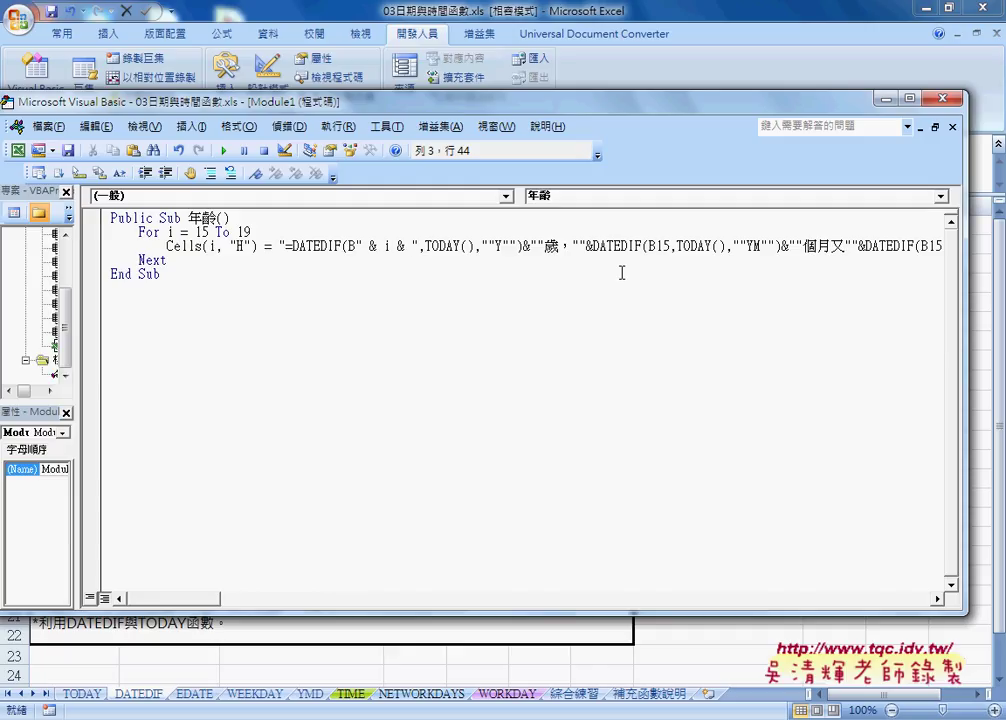
Step: Replace the fixed 15 in the second DATEDIF B15 reference with " & i & "
{"action": "left_click_drag", "start_coordinate": [656, 245], "coordinate": [668, 245]}
{"action": "type", "text": "\"\""}
{"action": "key", "text": "Left"}
{"action": "type", "text": "&&"}
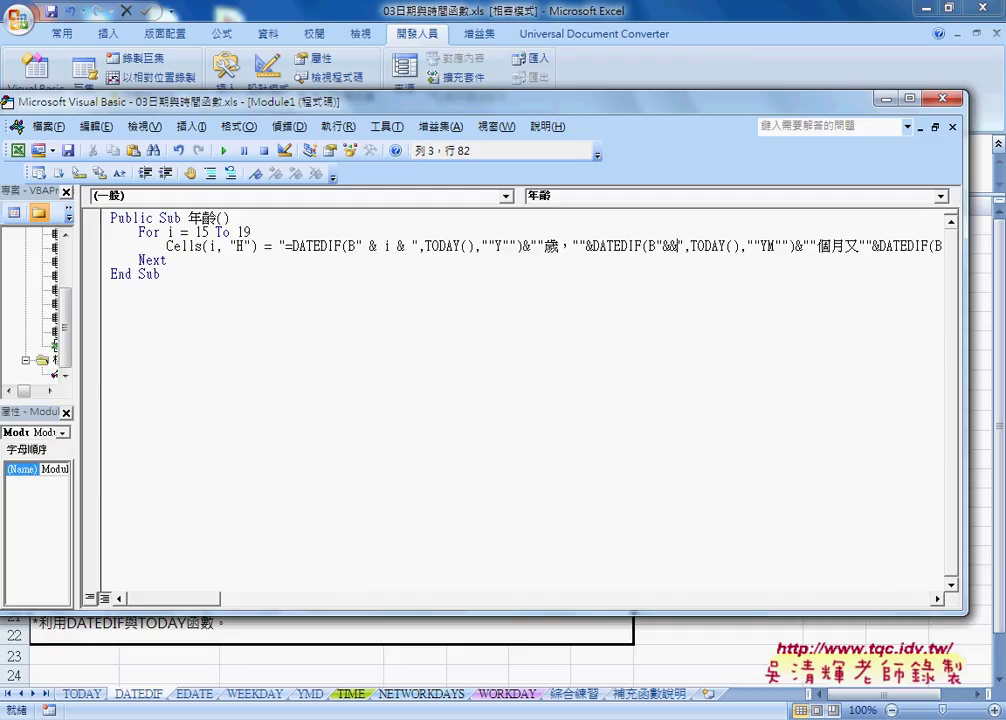
{"action": "key", "text": "Left"}
{"action": "type", "text": "i"}
{"action": "key", "text": "Left"}
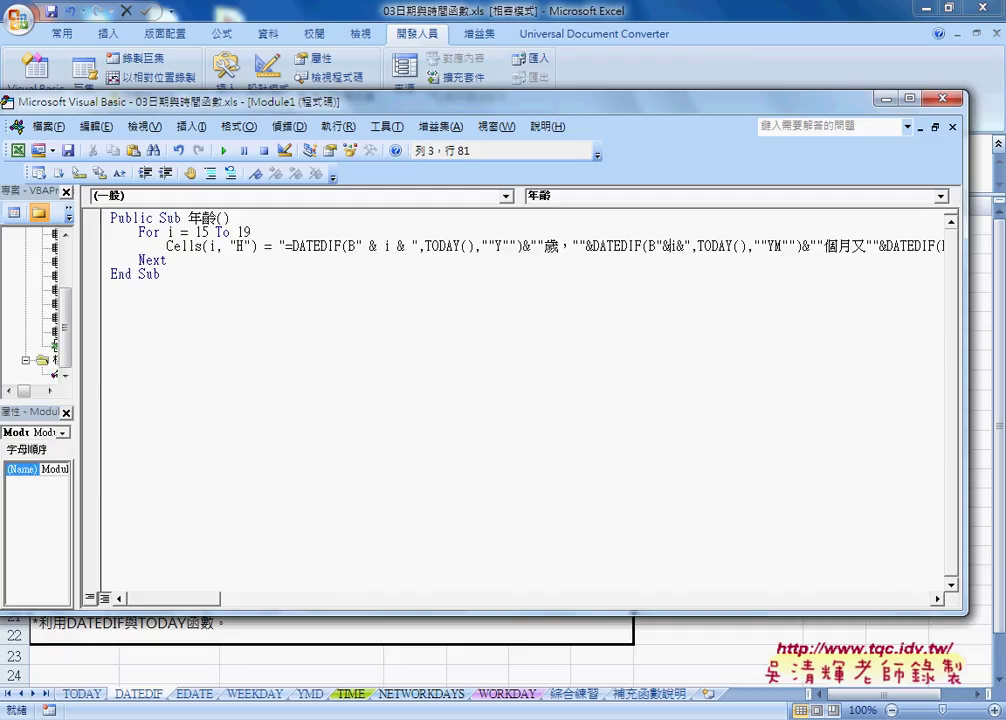
{"action": "key", "text": "Left"}
{"action": "key", "text": "Left"}
{"action": "key", "text": "Right"}
{"action": "key", "text": "Right"}
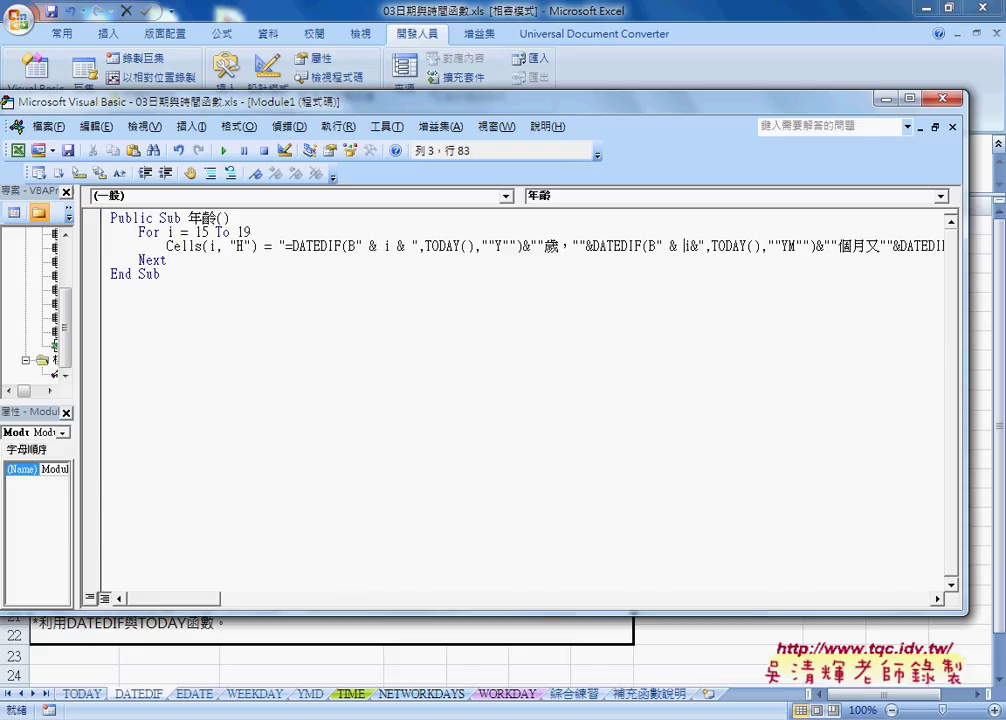
{"action": "key", "text": "Right"}
{"action": "key", "text": "Right"}
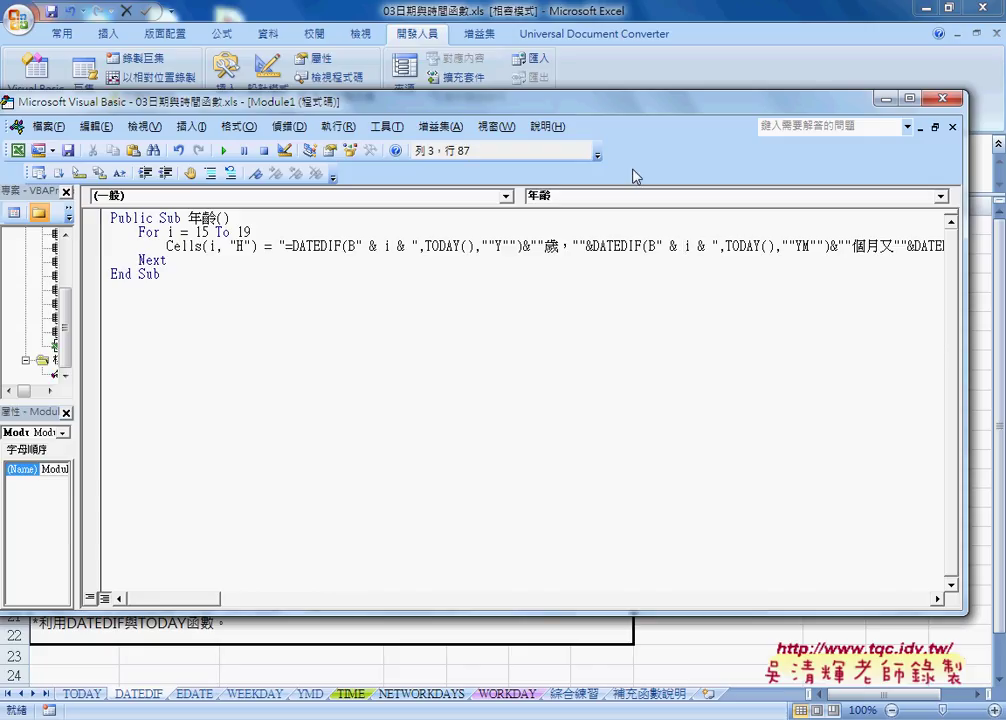
Step: Copy " & i & " and paste it over the third B15 reference in the Cells formula
{"action": "left_click_drag", "start_coordinate": [571, 108], "coordinate": [433, 117]}
{"action": "key", "text": "Left"}
{"action": "key", "text": "Left"}
{"action": "key", "text": "Left"}
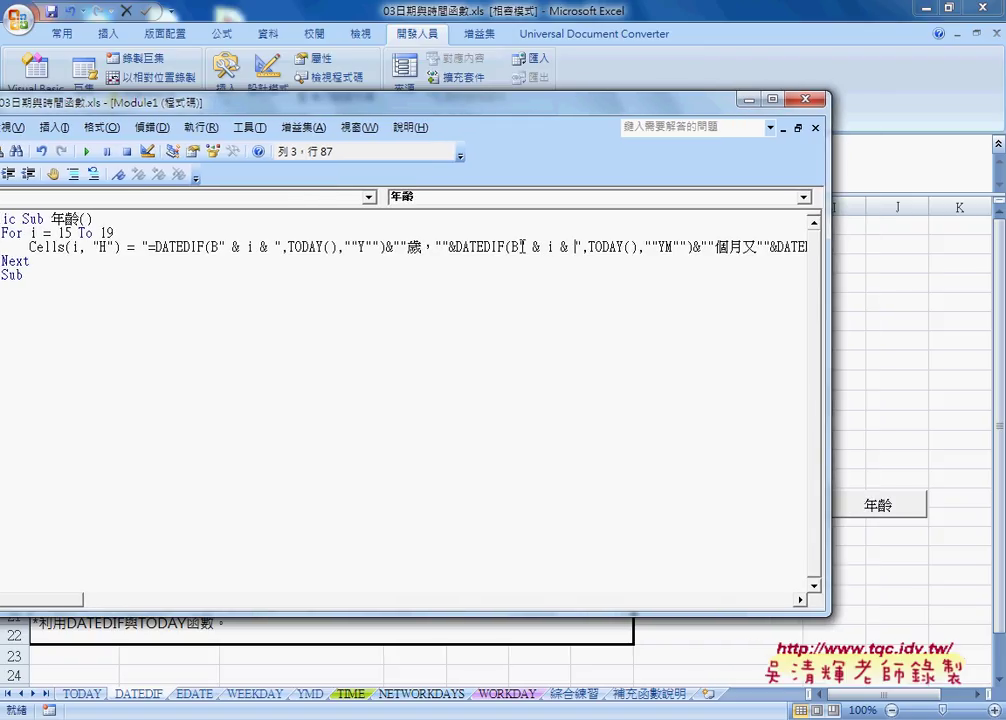
{"action": "key", "text": "shift+Right"}
{"action": "key", "text": "shift+Right"}
{"action": "key", "text": "shift+Right"}
{"action": "key", "text": "shift+Right"}
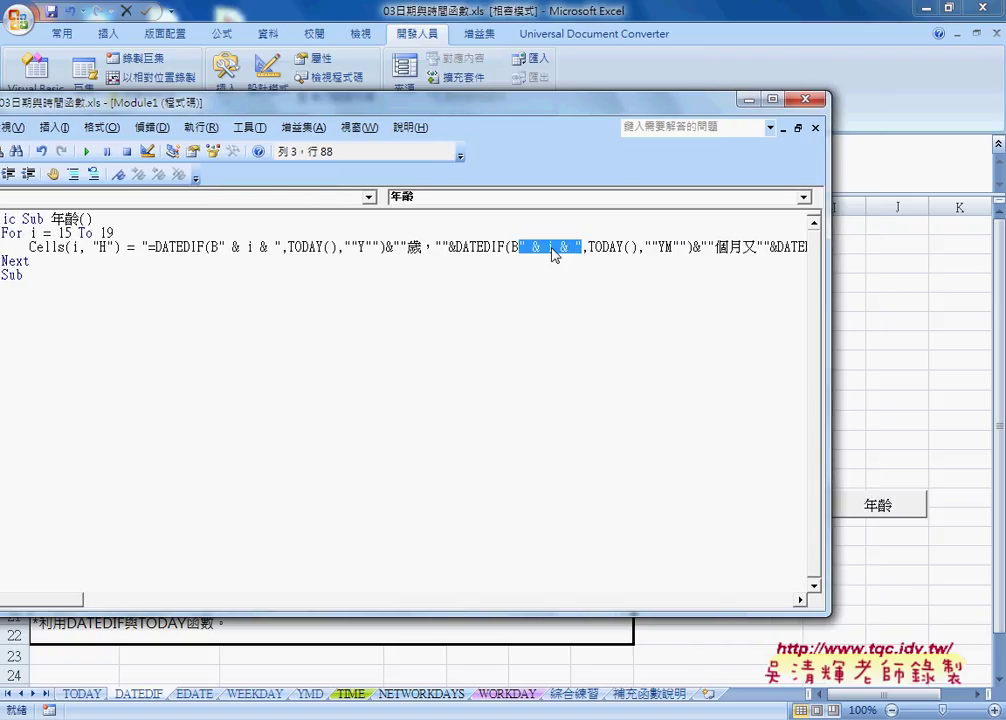
{"action": "right_click", "coordinate": [554, 249]}
{"action": "left_click", "coordinate": [583, 290]}
{"action": "left_click_drag", "start_coordinate": [829, 298], "coordinate": [876, 296]}
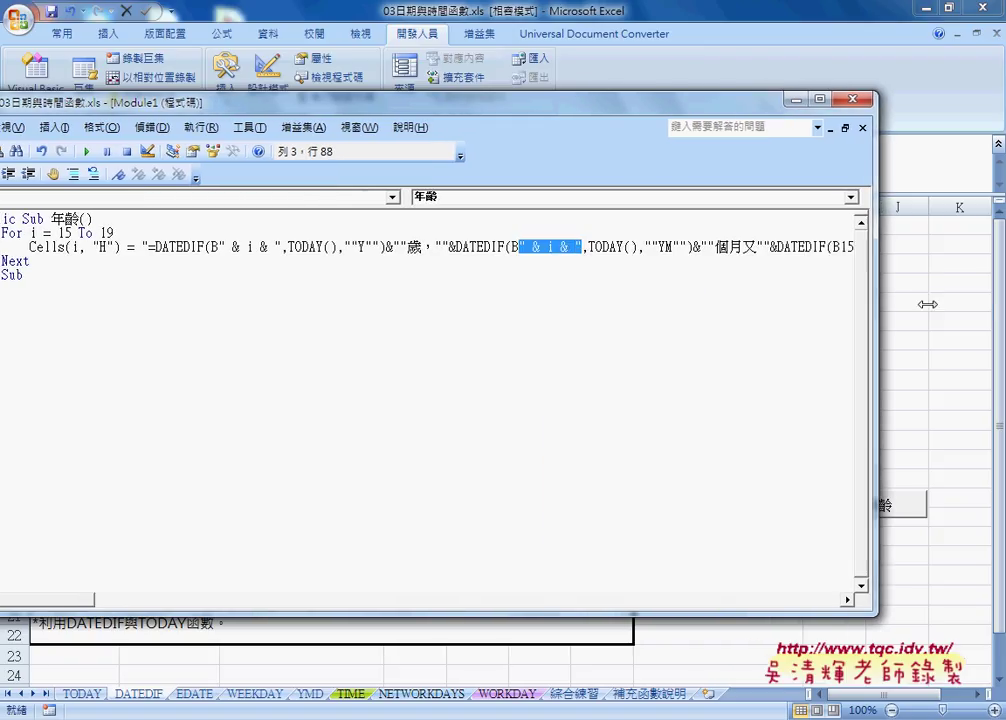
{"action": "left_click_drag", "start_coordinate": [841, 247], "coordinate": [654, 245]}
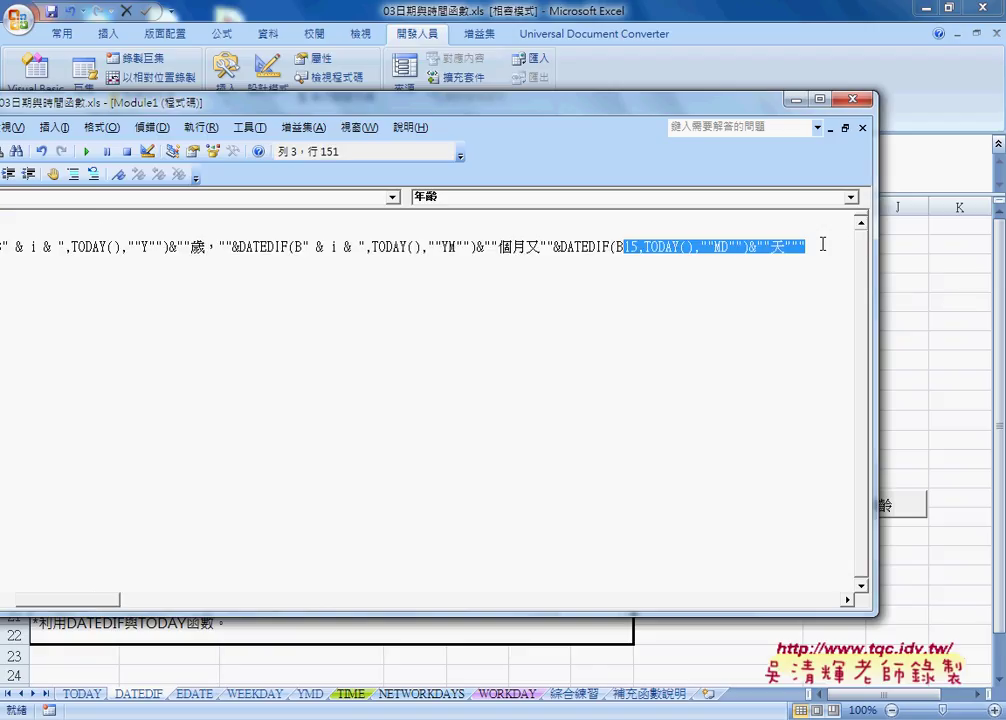
{"action": "left_click_drag", "start_coordinate": [840, 247], "coordinate": [640, 249]}
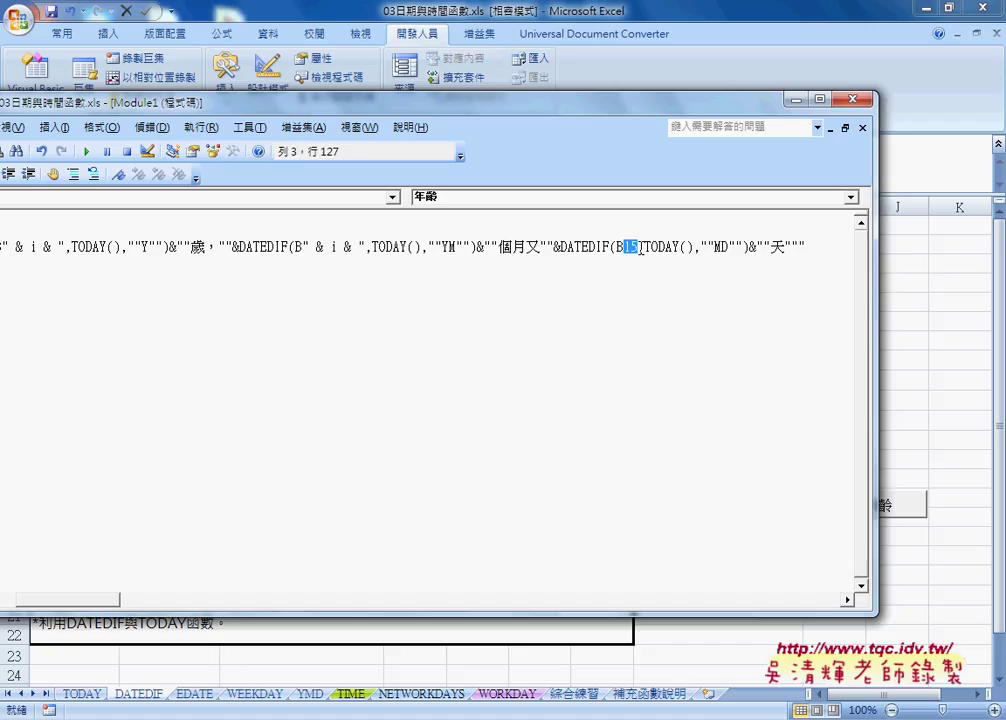
{"action": "type", "text": "\" & i & \""}
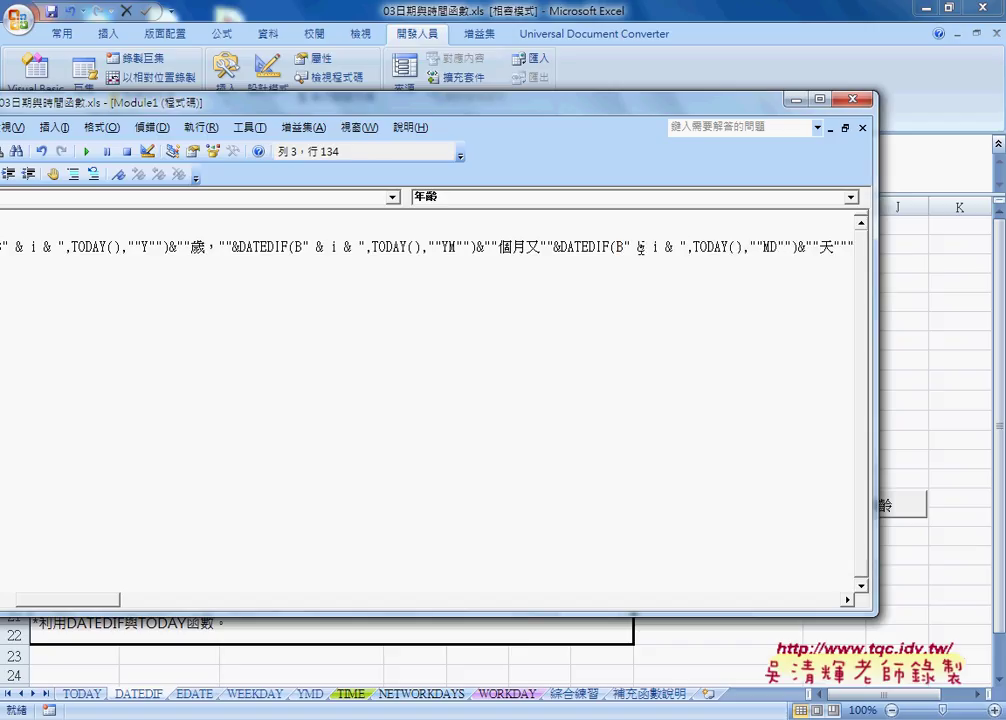
{"action": "left_click", "coordinate": [700, 421]}
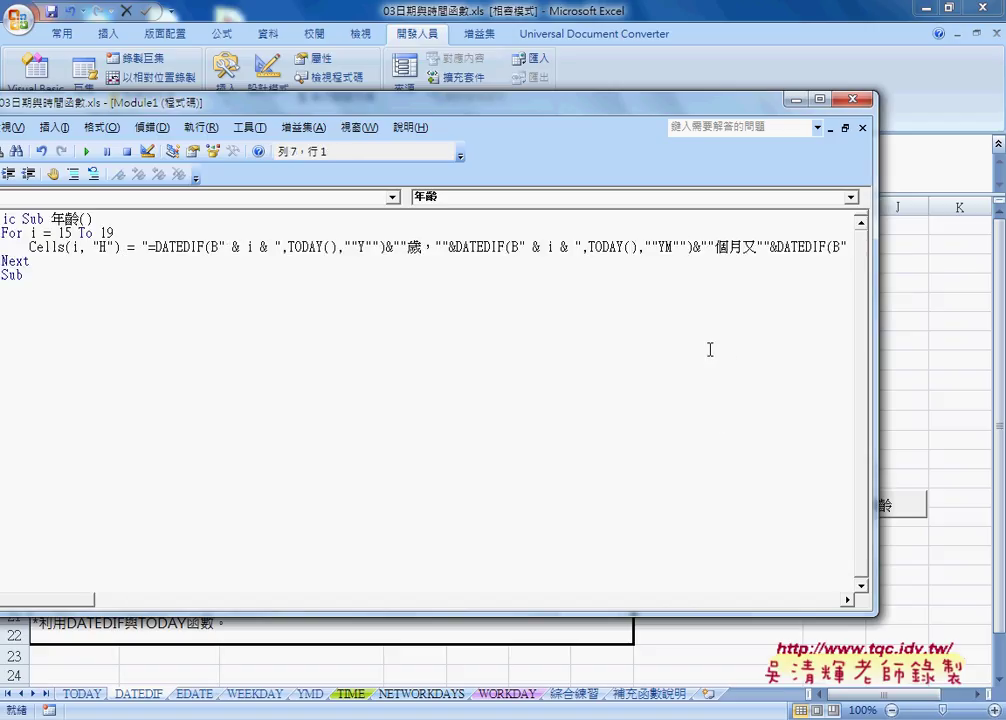
Step: Minimize the VBA editor and close Notepad without saving the scratch notes
{"action": "left_click", "coordinate": [793, 102]}
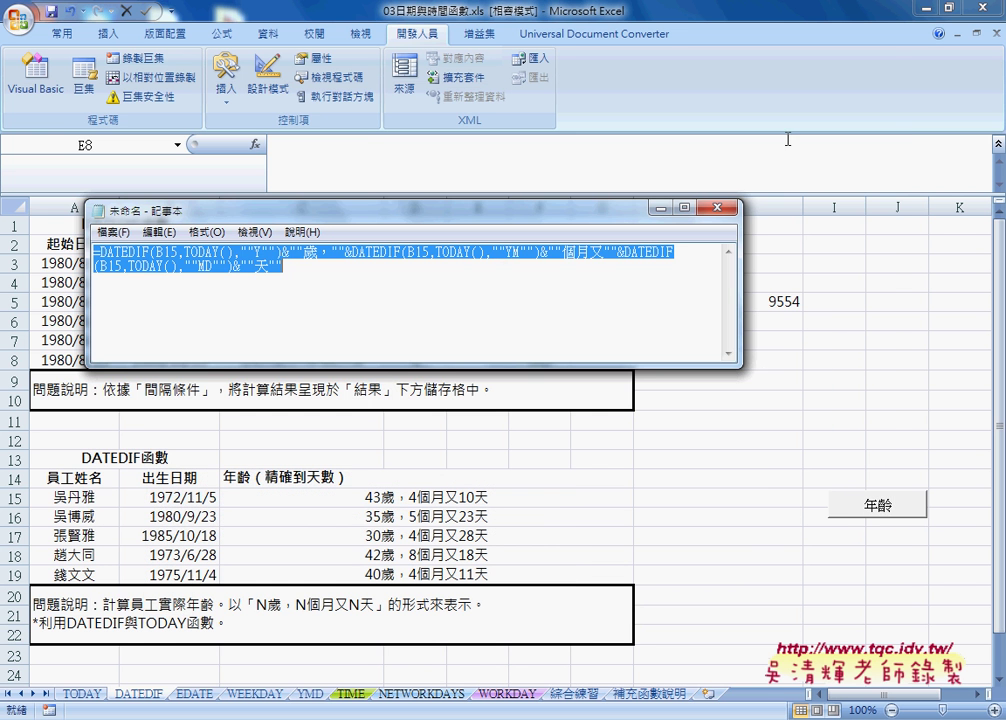
{"action": "left_click", "coordinate": [716, 208]}
{"action": "left_click", "coordinate": [543, 377]}
Step: Run the 年齡 macro and check the ages filled into H15:H19
{"action": "left_click", "coordinate": [730, 503]}
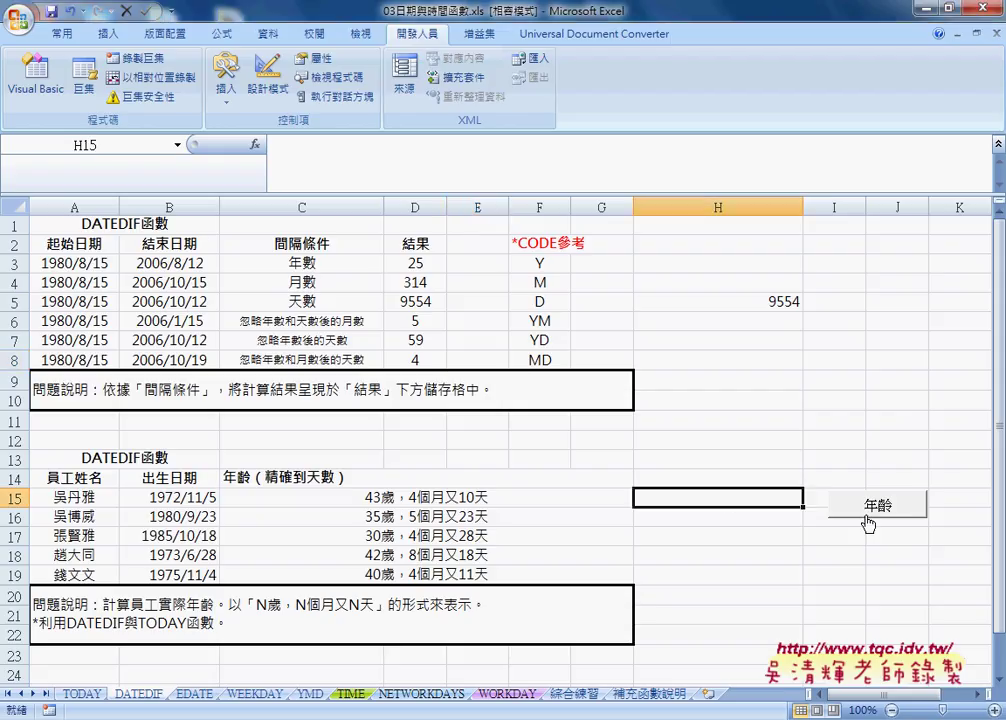
{"action": "left_click", "coordinate": [868, 524]}
{"action": "left_click_drag", "start_coordinate": [707, 498], "coordinate": [707, 576]}
{"action": "left_click", "coordinate": [718, 498]}
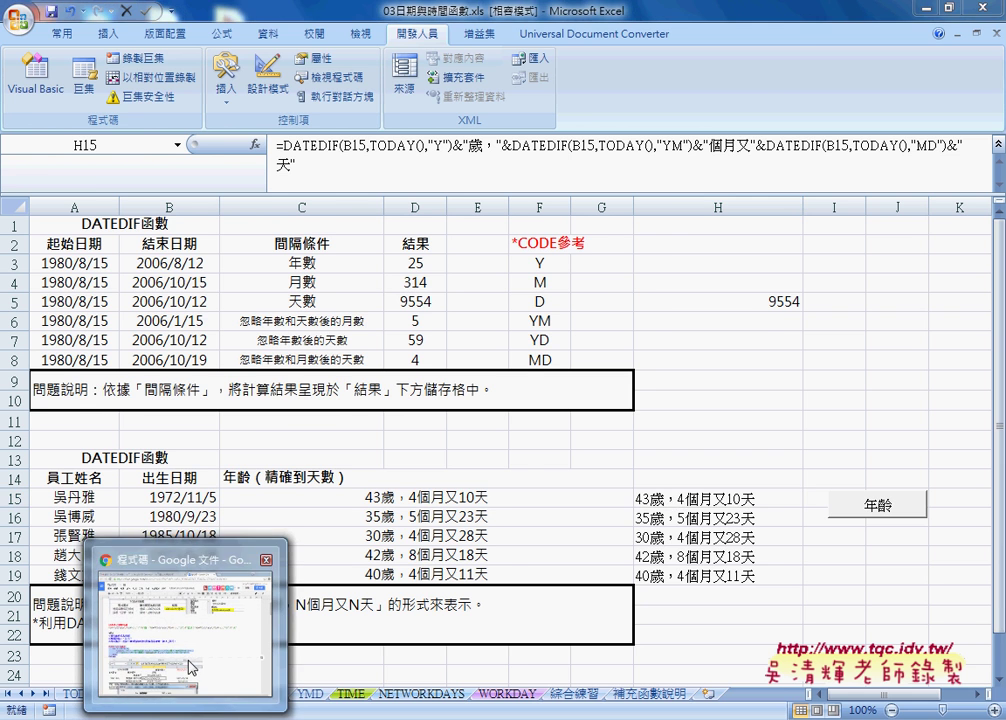
Step: Review the 年齡 macro and its split Cells lines in the Google Docs notes, then return to VBA
{"action": "left_click", "coordinate": [185, 690]}
{"action": "left_click", "coordinate": [343, 431]}
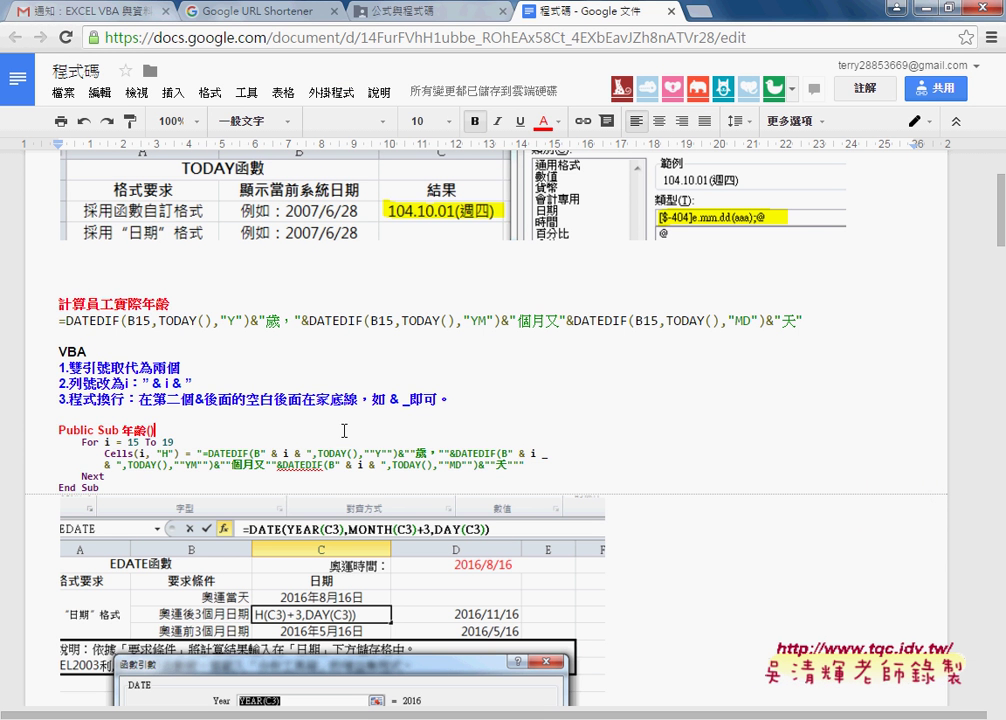
{"action": "left_click_drag", "start_coordinate": [58, 430], "coordinate": [104, 488]}
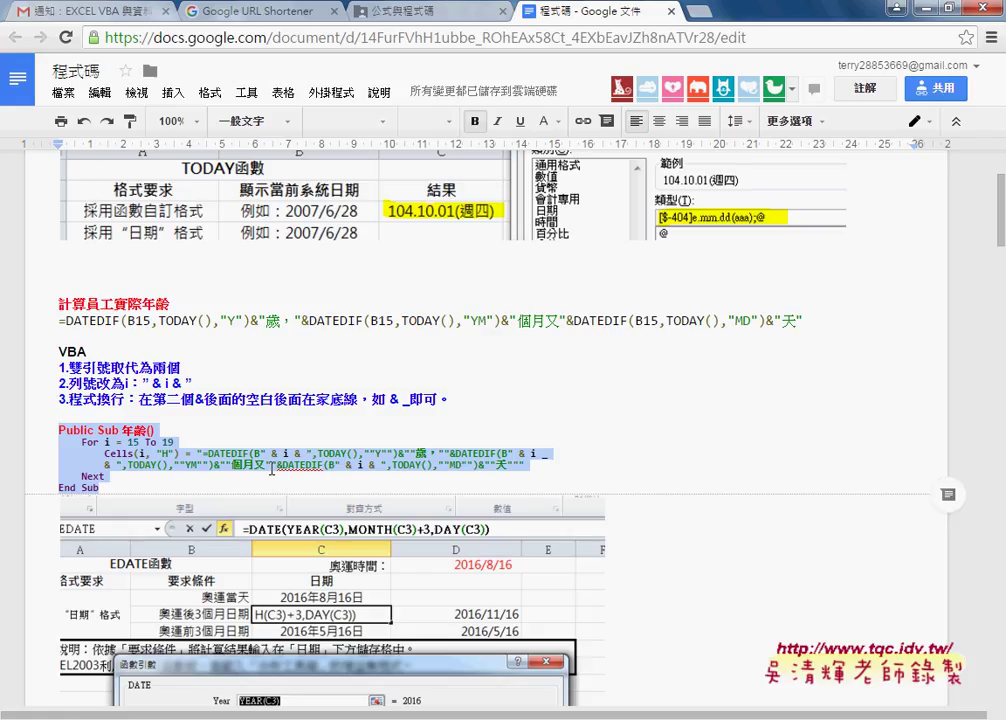
{"action": "left_click", "coordinate": [107, 453]}
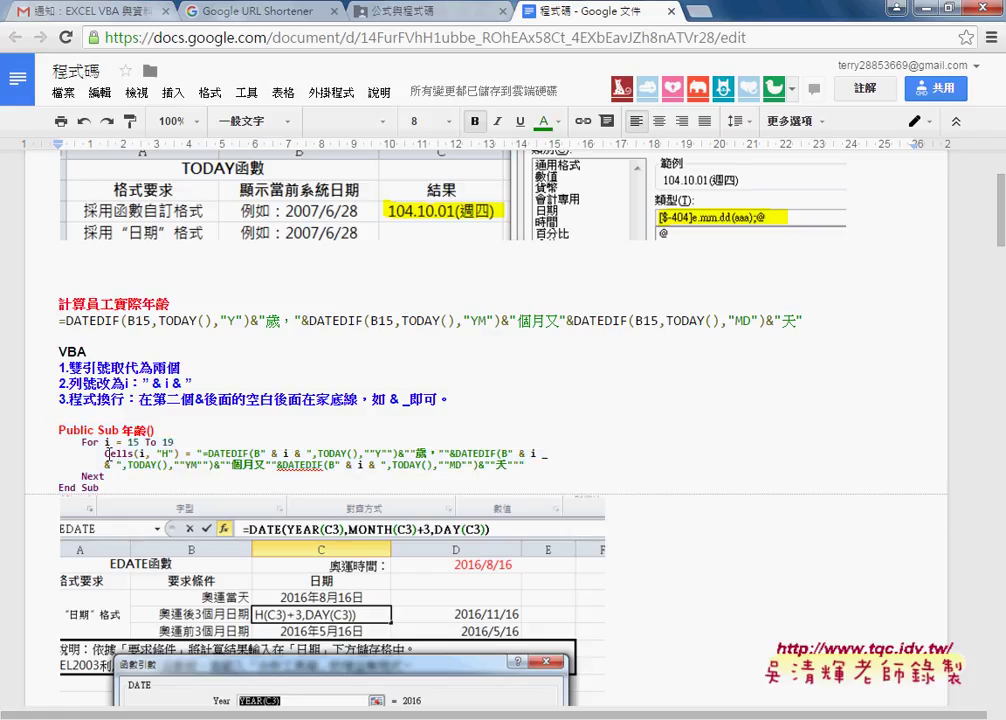
{"action": "left_click_drag", "start_coordinate": [107, 453], "coordinate": [544, 465]}
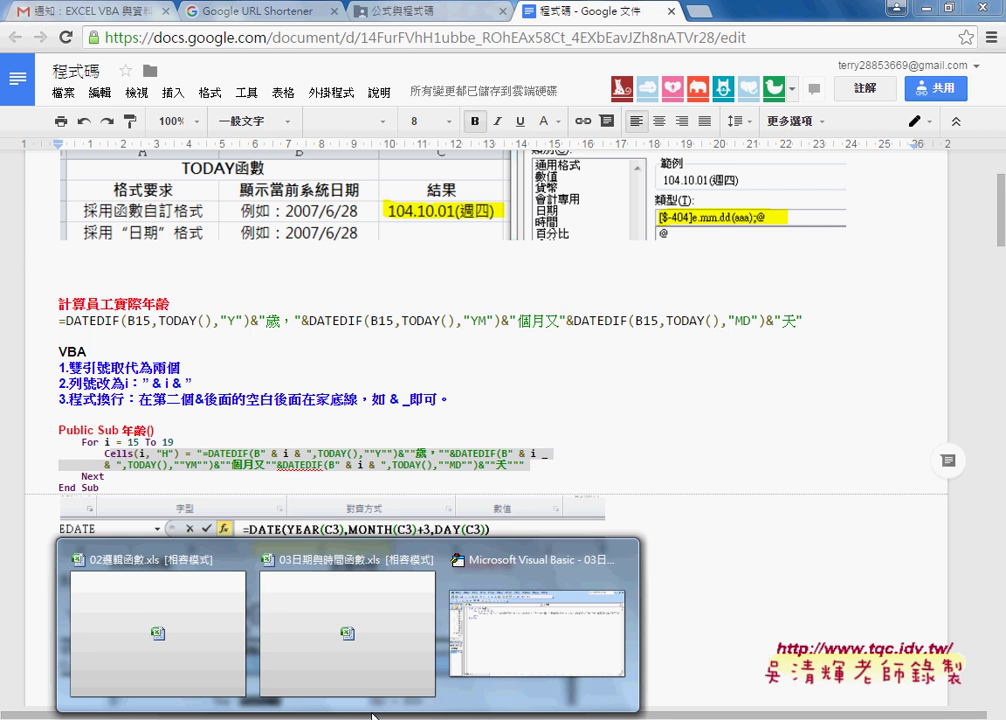
{"action": "key", "text": "alt+Tab"}
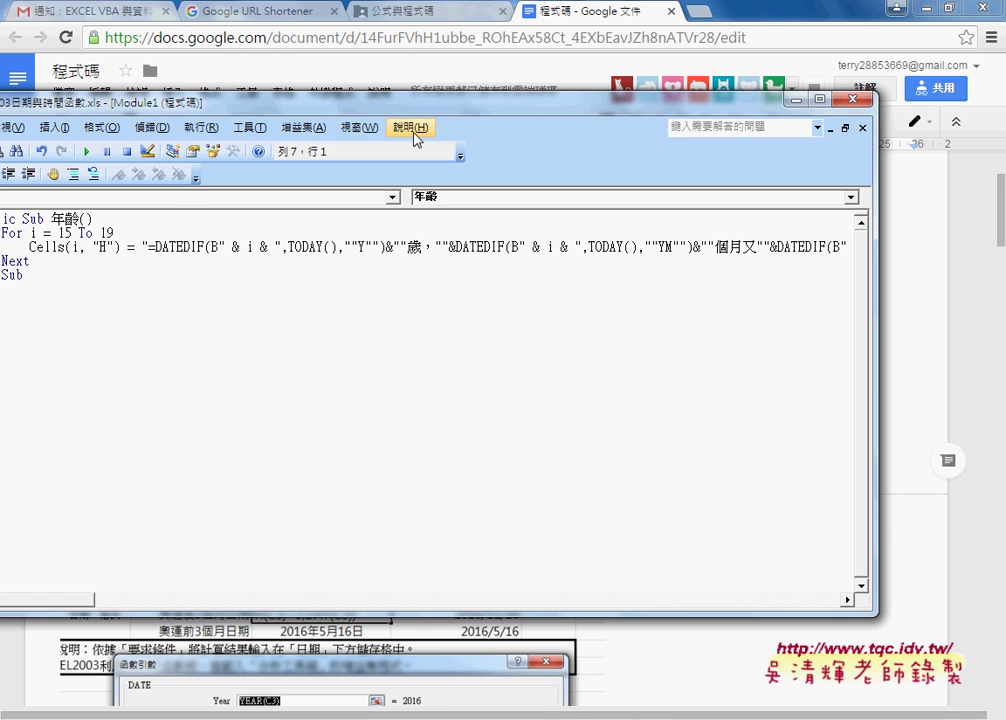
Step: Try breaking the formula after TODAY(), dismiss the compile error, rejoin the line, and return to Google Docs
{"action": "left_click_drag", "start_coordinate": [461, 124], "coordinate": [631, 141]}
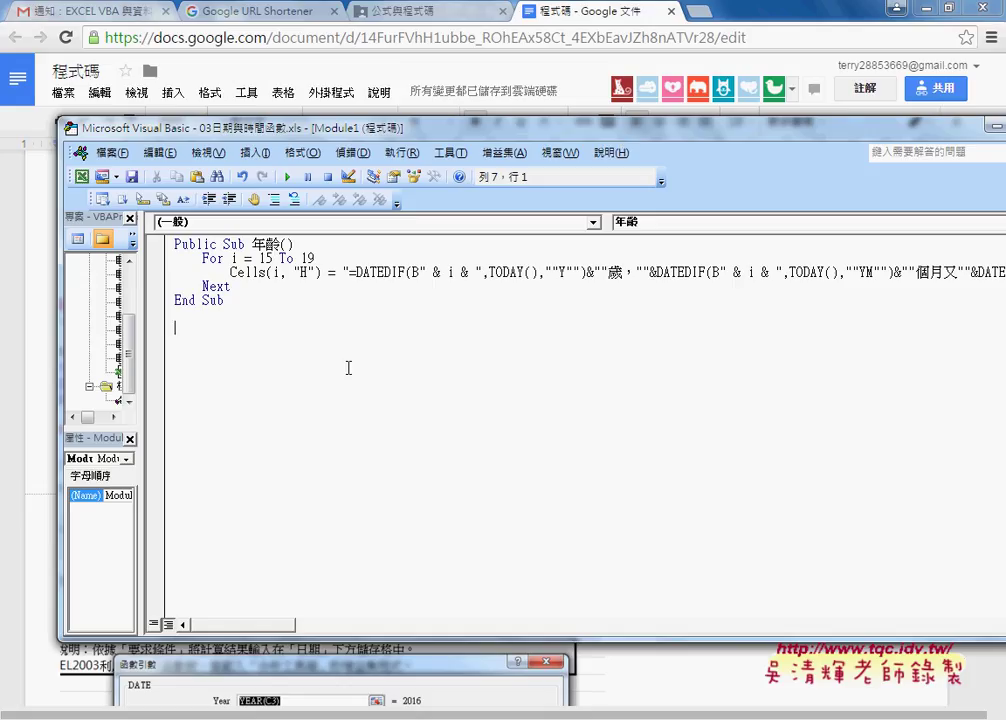
{"action": "mouse_move", "coordinate": [247, 626]}
{"action": "left_mouse_down"}
{"action": "mouse_move", "coordinate": [311, 632]}
{"action": "mouse_move", "coordinate": [236, 630]}
{"action": "left_mouse_up"}
{"action": "mouse_move", "coordinate": [254, 628]}
{"action": "left_mouse_down"}
{"action": "mouse_move", "coordinate": [286, 631]}
{"action": "mouse_move", "coordinate": [240, 632]}
{"action": "left_mouse_up"}
{"action": "left_click", "coordinate": [839, 276]}
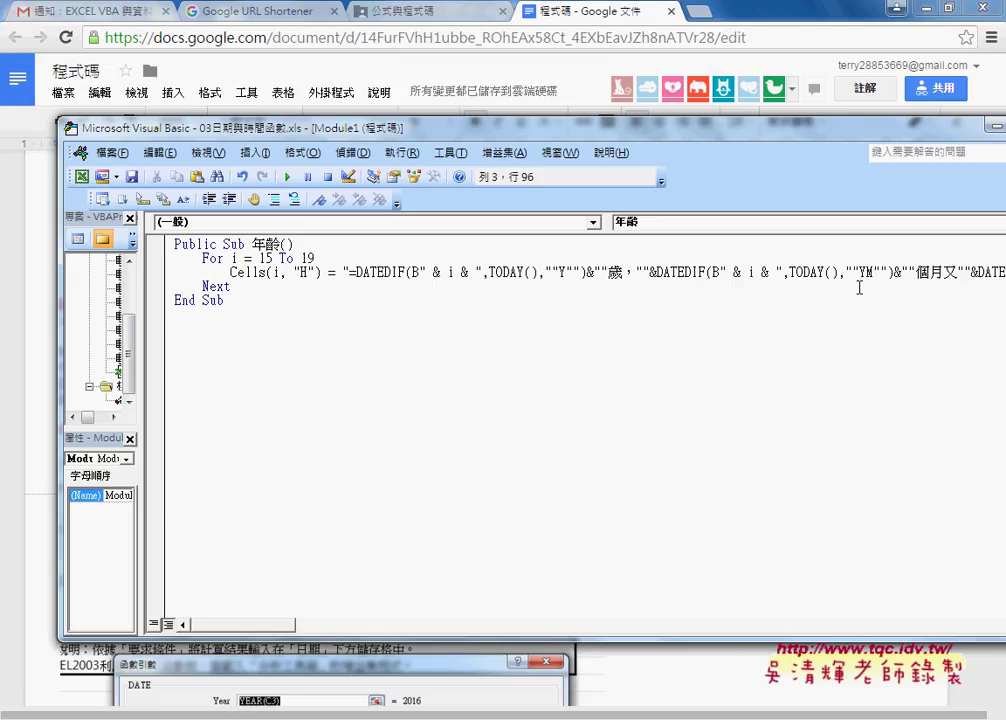
{"action": "key", "text": "Return"}
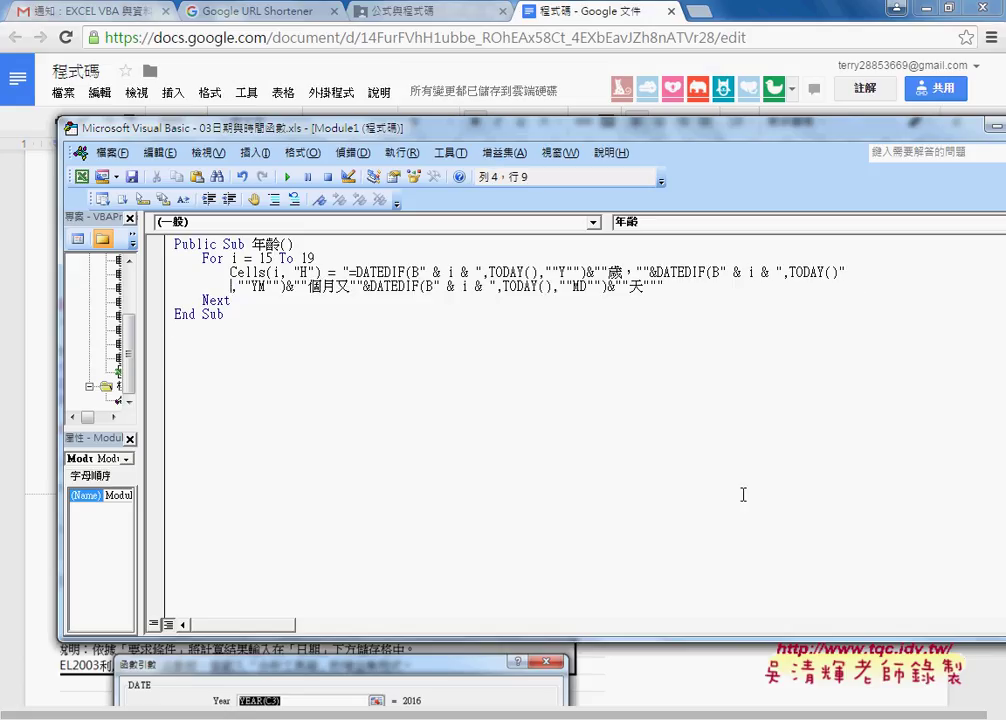
{"action": "left_click", "coordinate": [744, 498]}
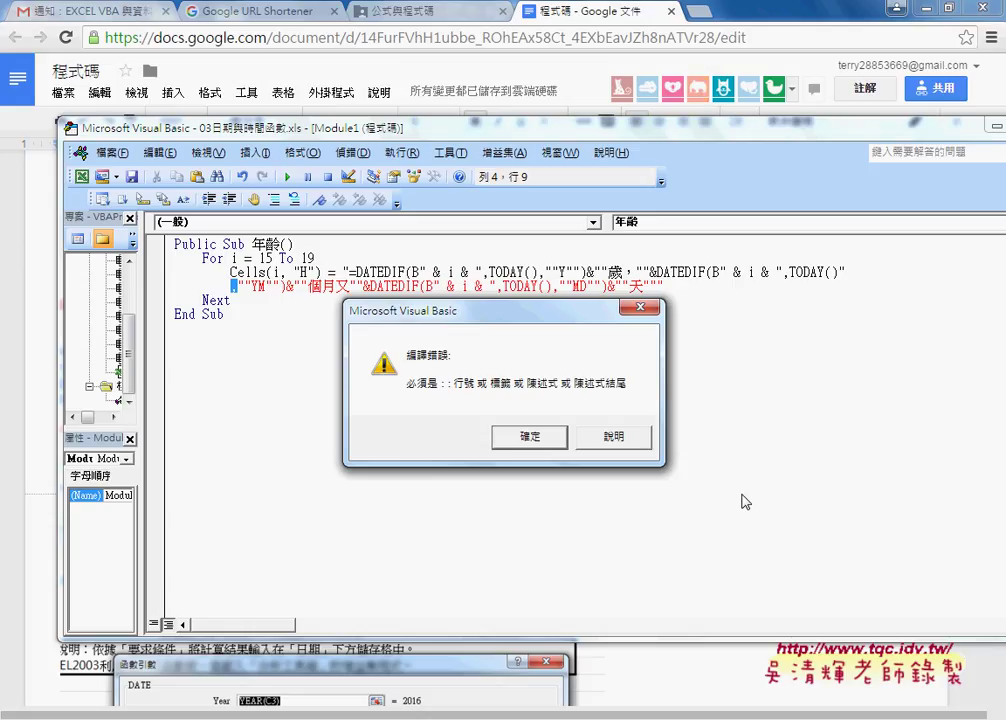
{"action": "left_click", "coordinate": [639, 307]}
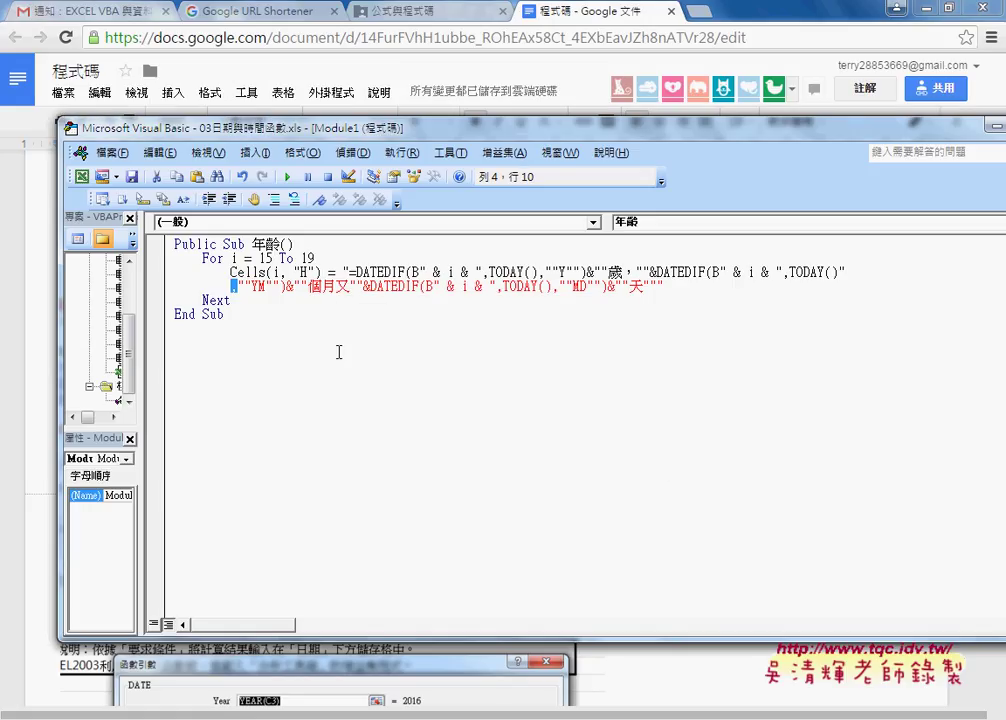
{"action": "key", "text": "BackSpace"}
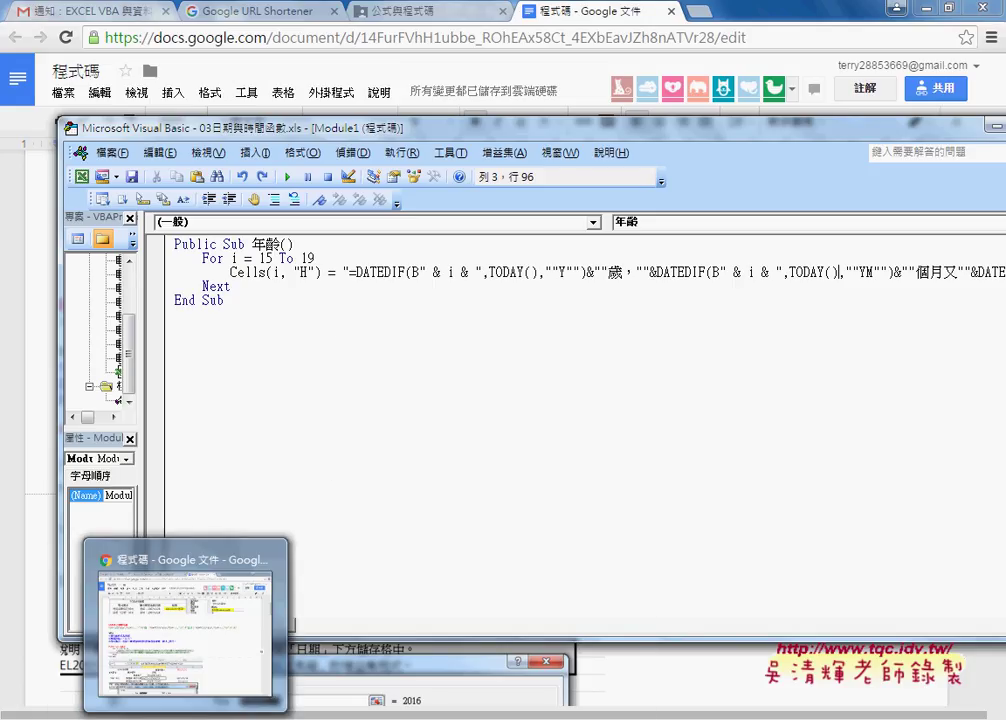
{"action": "left_click", "coordinate": [145, 500]}
{"action": "left_click", "coordinate": [74, 352]}
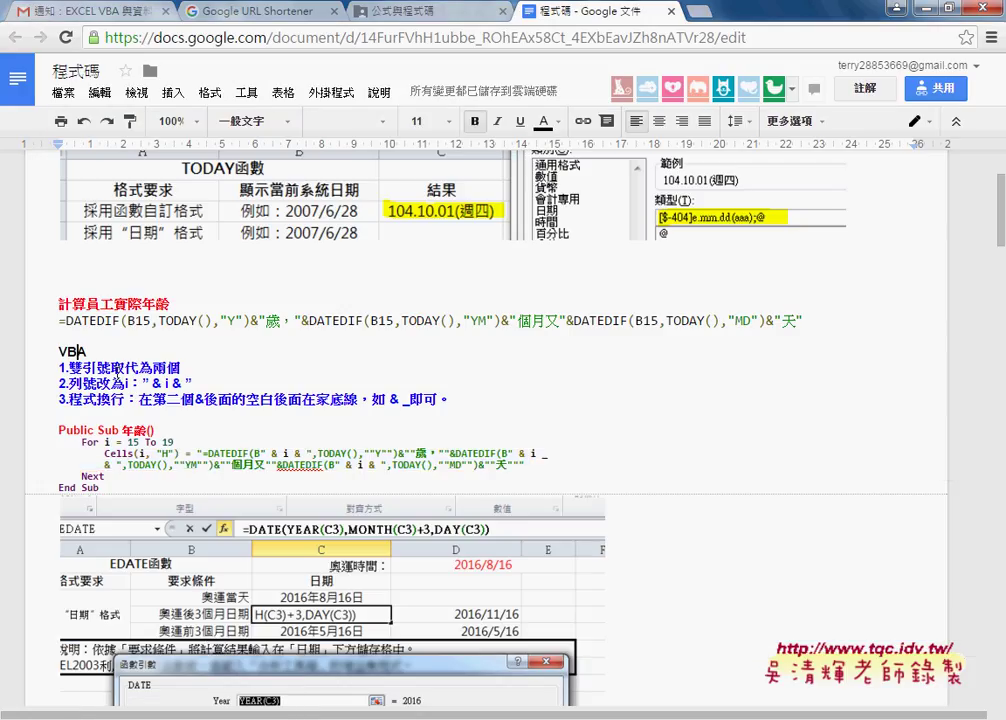
{"action": "double_click", "coordinate": [74, 352]}
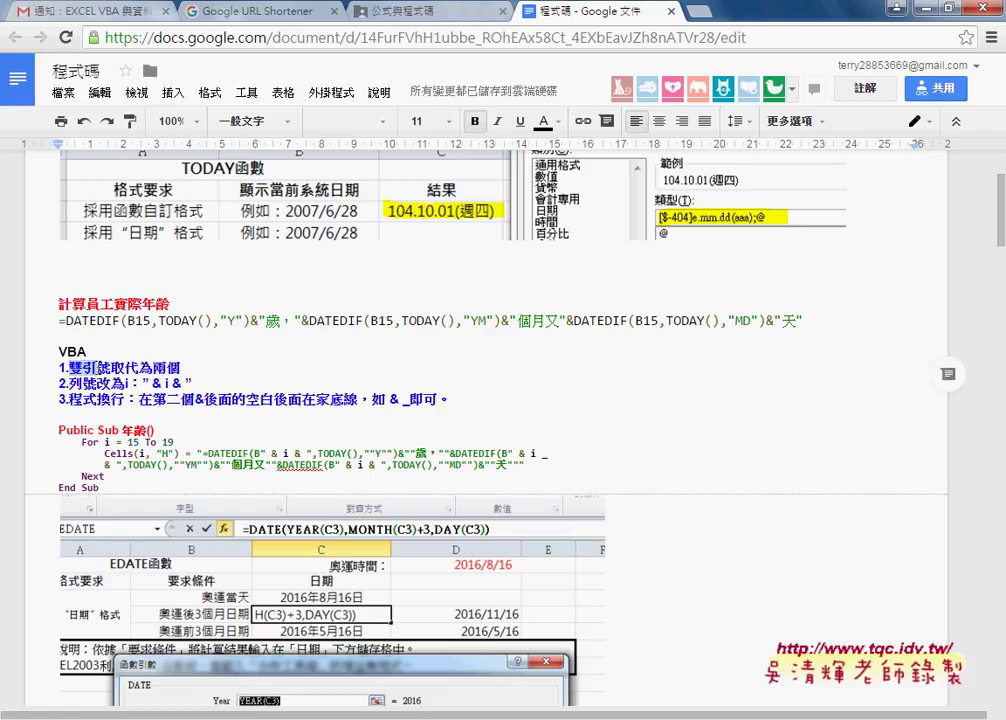
{"action": "left_click_drag", "start_coordinate": [59, 368], "coordinate": [180, 368]}
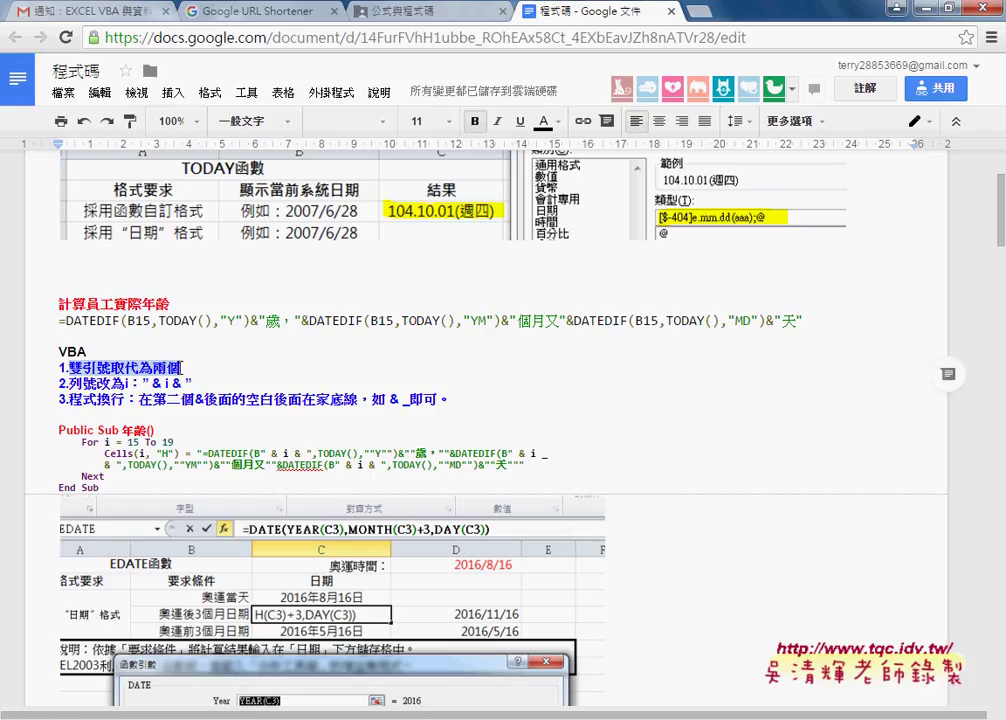
{"action": "left_click", "coordinate": [72, 384]}
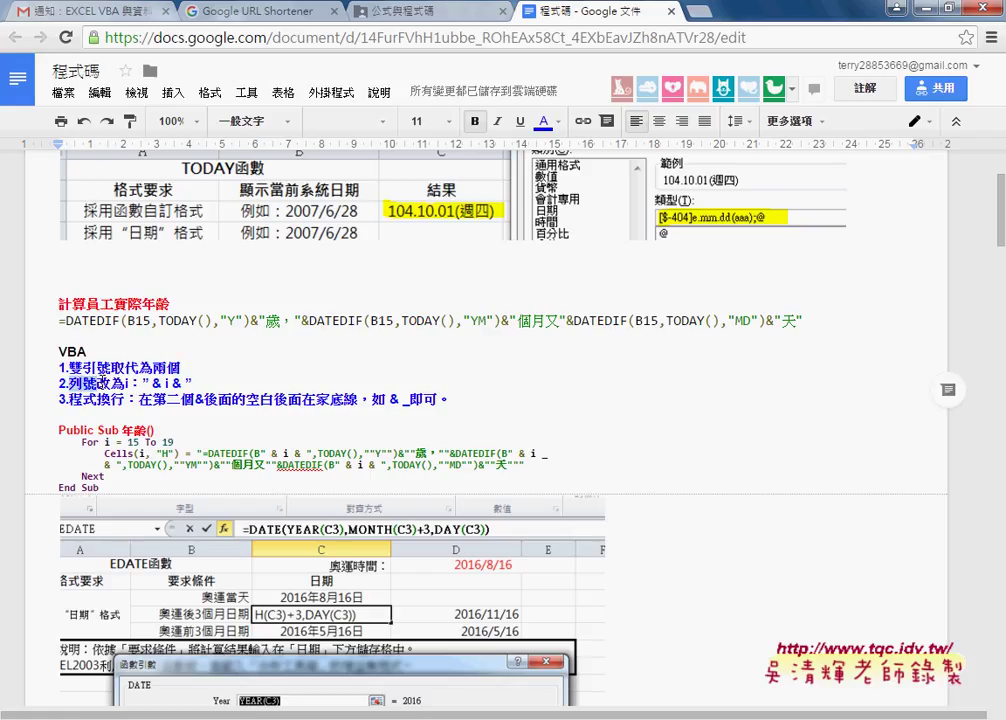
{"action": "left_click_drag", "start_coordinate": [143, 383], "coordinate": [191, 383]}
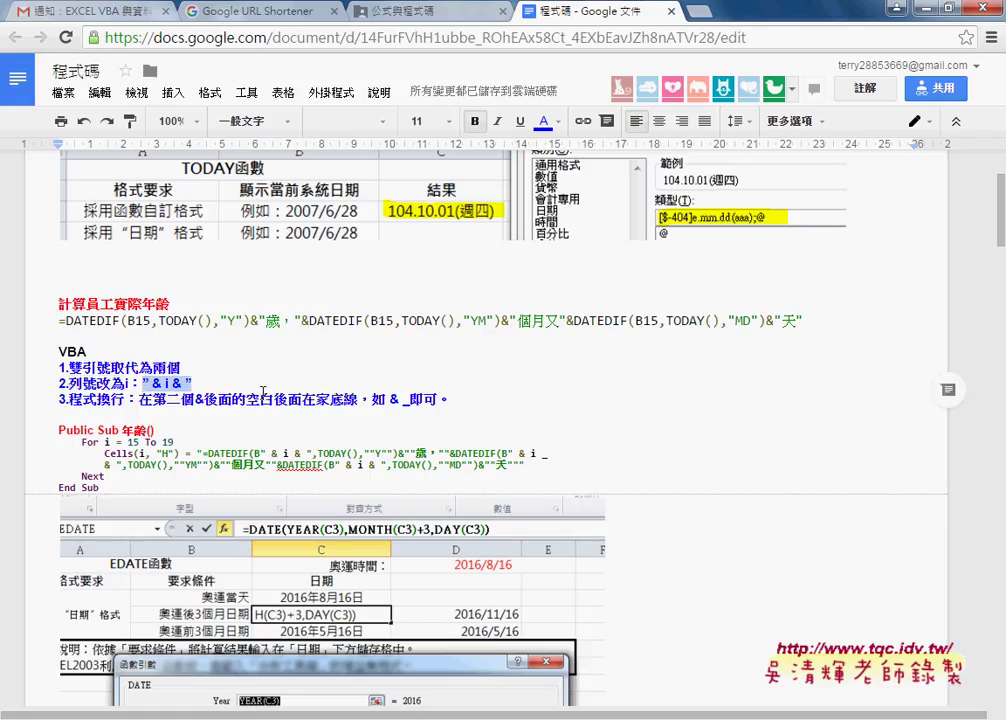